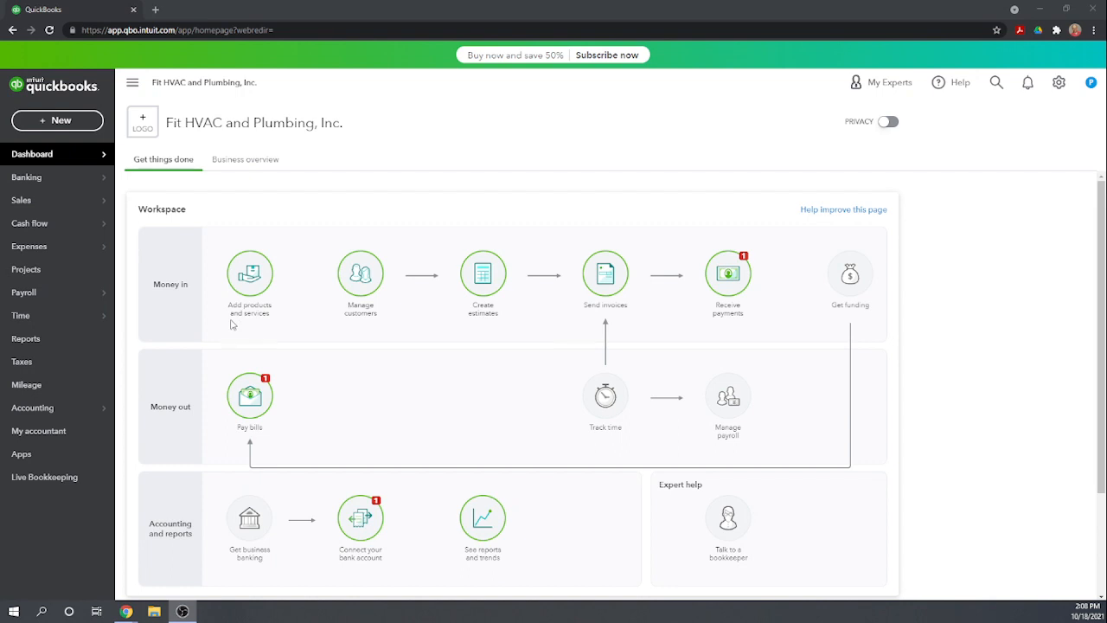
# Start connecting a U.S. Bank account from the Banking page, continuing as far as the bank's login window
pyautogui.moveTo(23, 179)
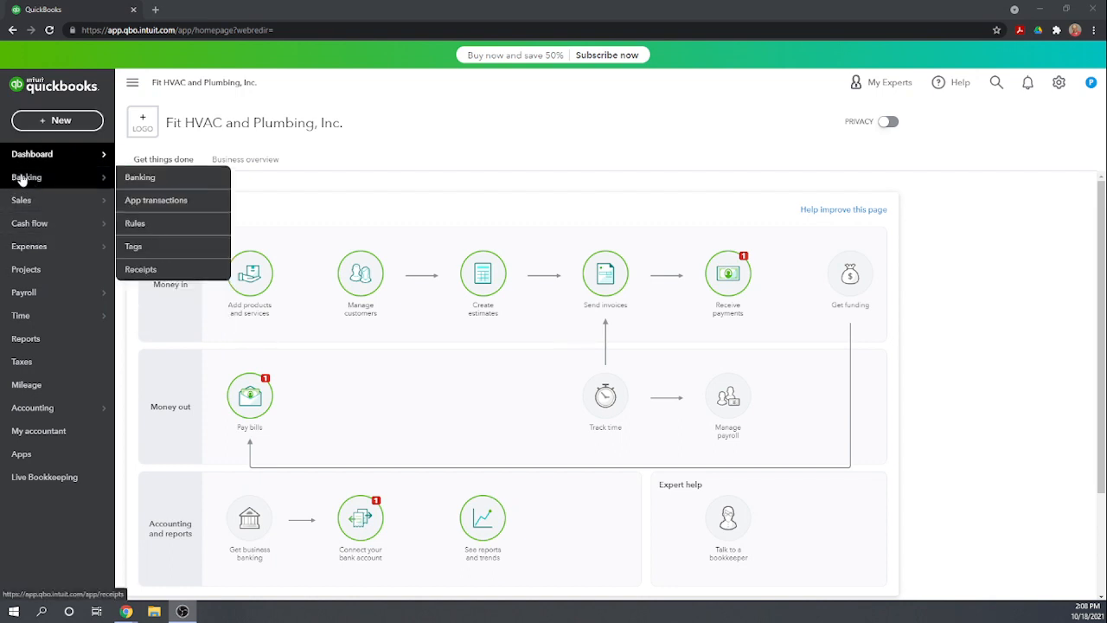
pyautogui.click(142, 178)
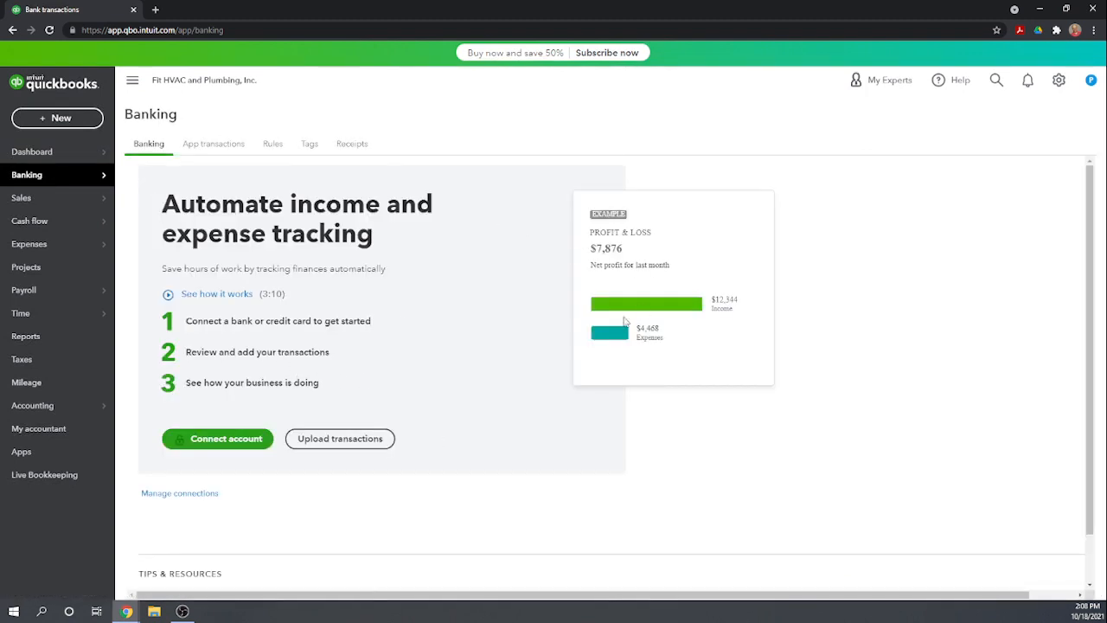
pyautogui.click(246, 441)
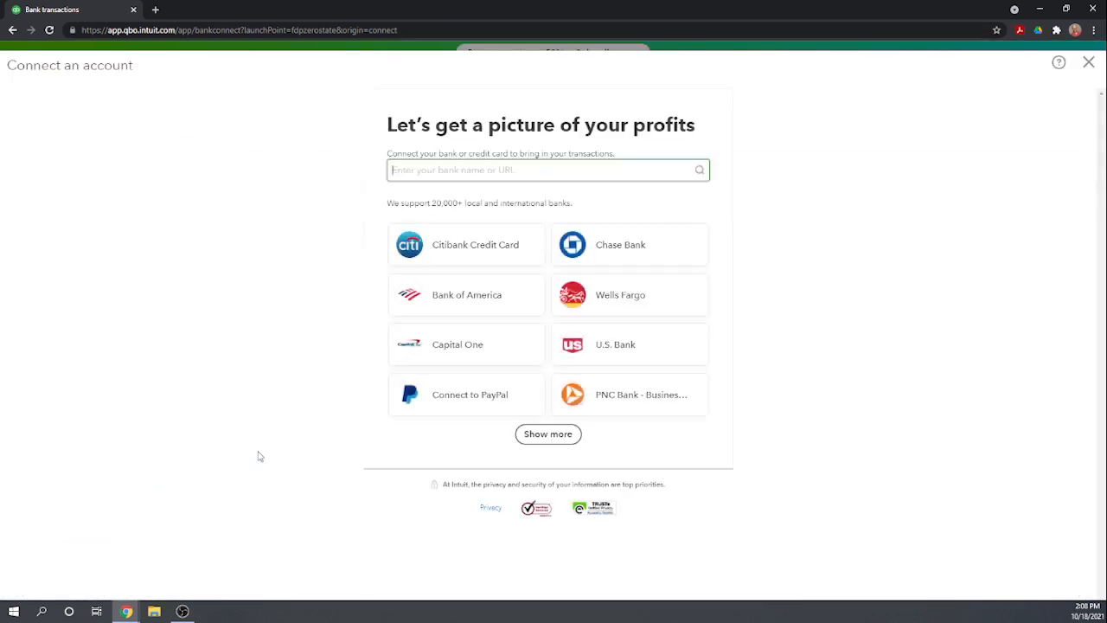
pyautogui.click(607, 346)
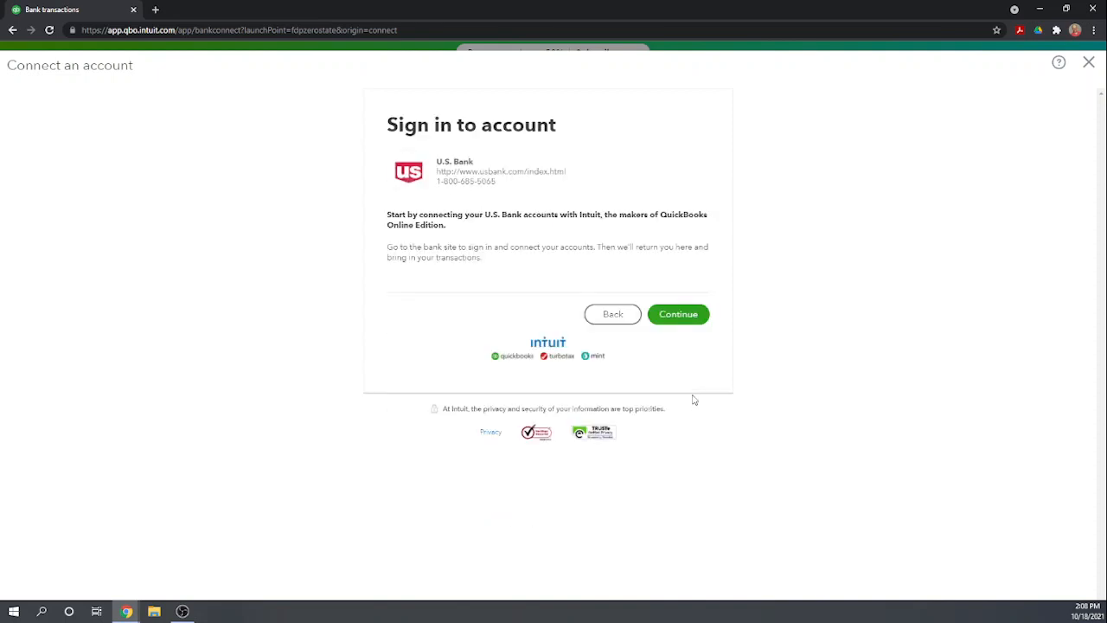
pyautogui.click(693, 316)
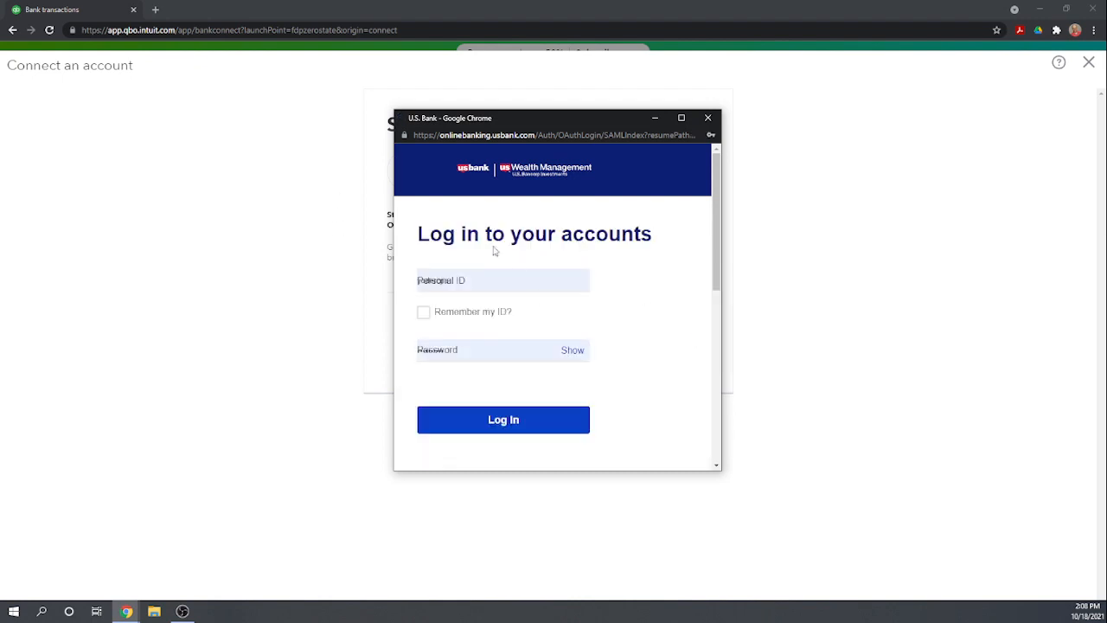
# Leave the U.S. Bank connection without signing in and open the manual upload option for bank transactions
pyautogui.click(709, 119)
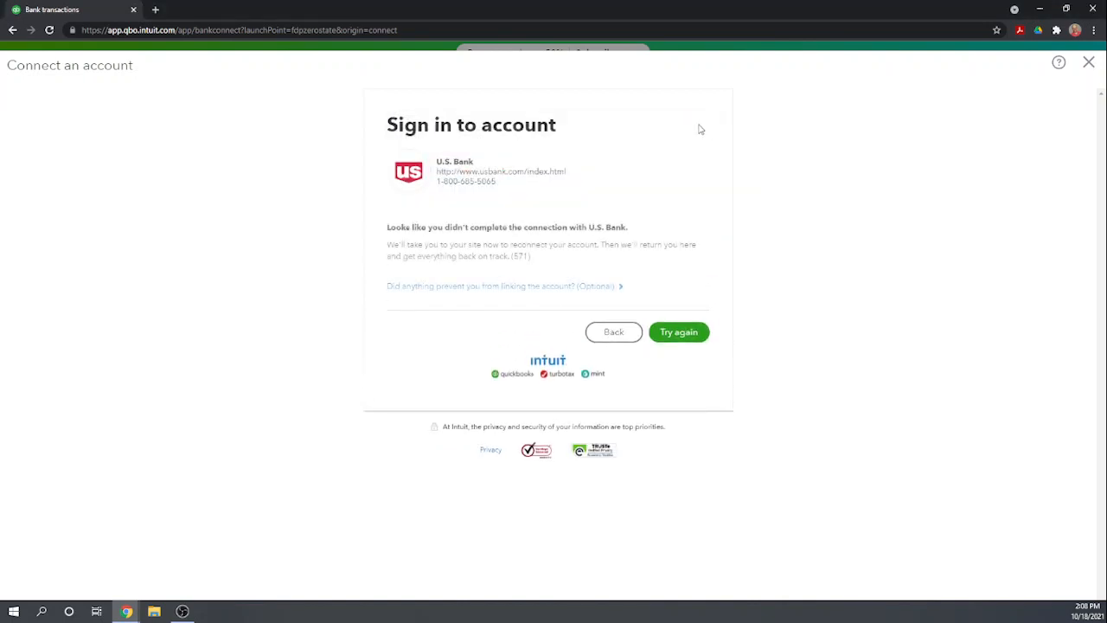
pyautogui.click(612, 337)
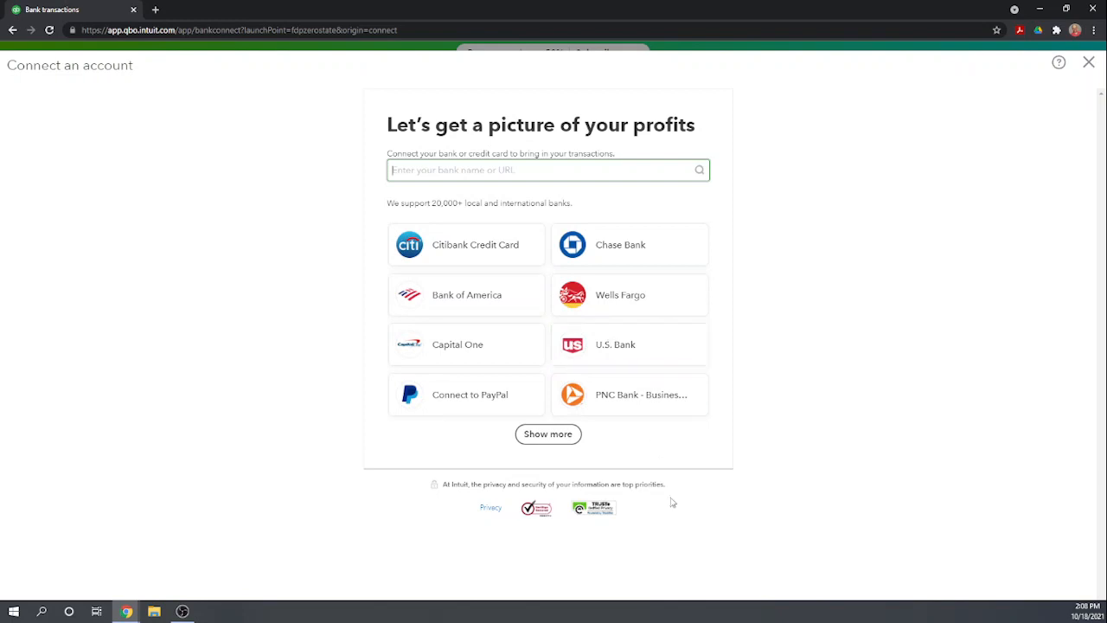
pyautogui.click(1088, 62)
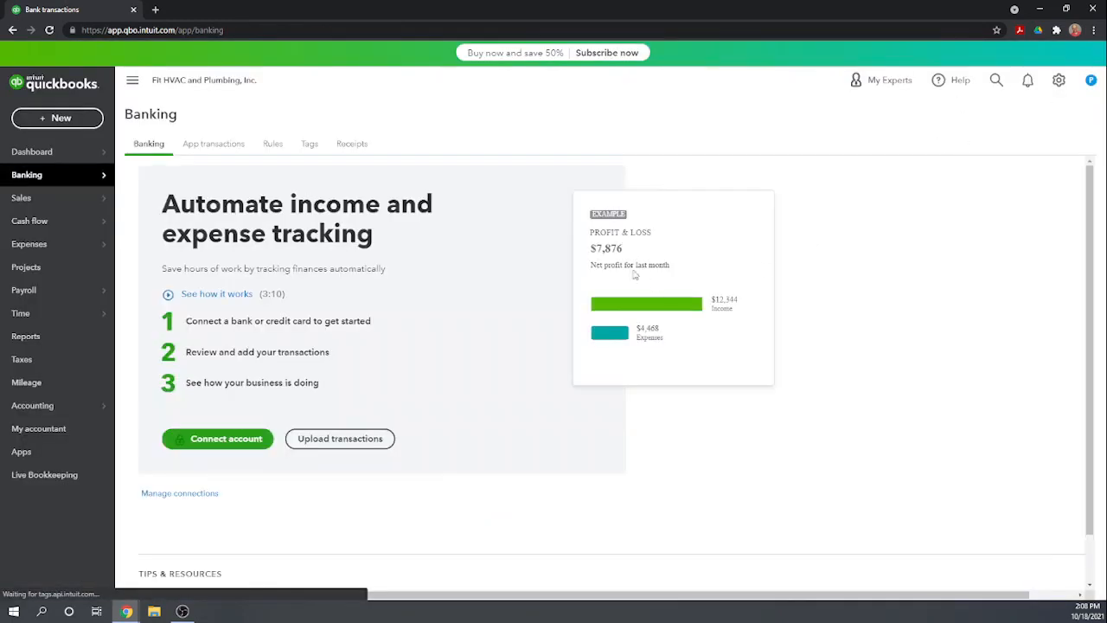
pyautogui.click(352, 443)
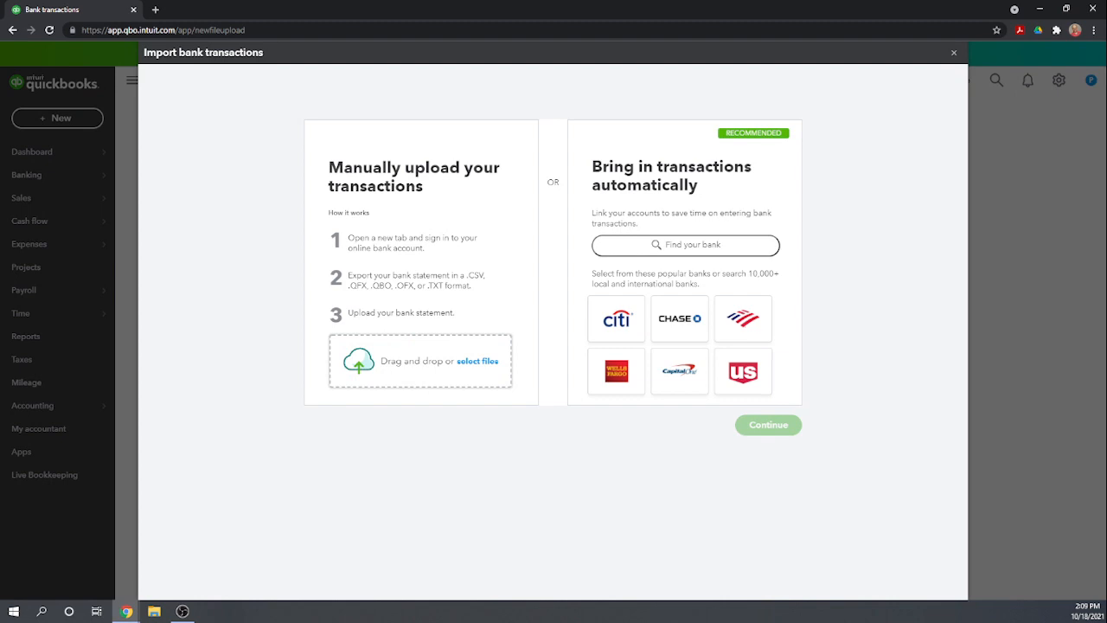
pyautogui.click(478, 360)
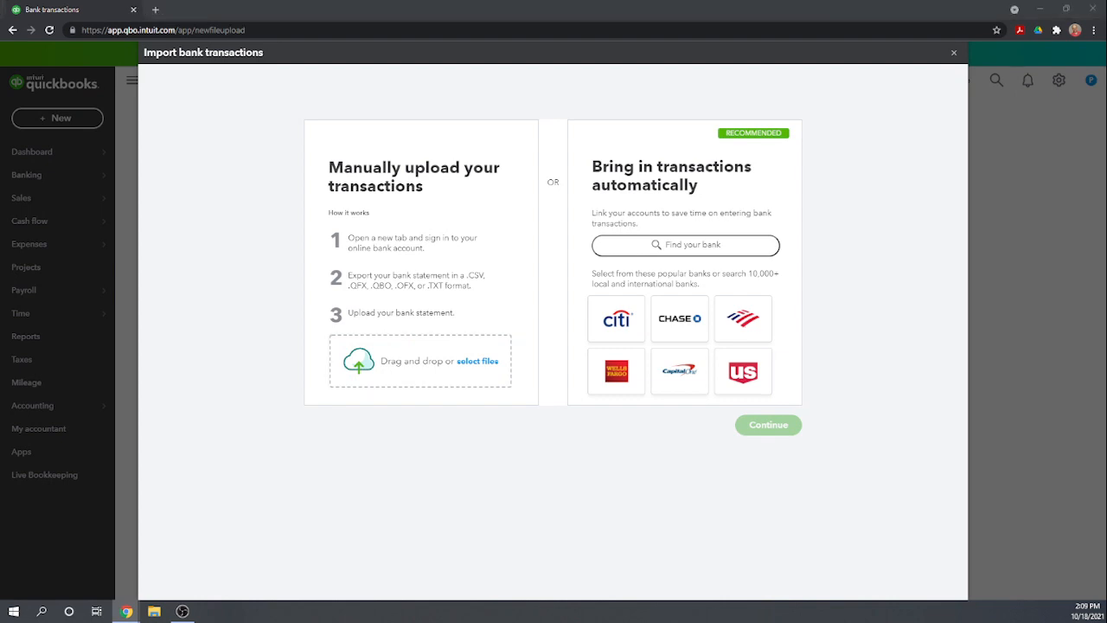
# Switch to the Accounting Software Rubric 2.0 spreadsheet and score 1 for "Software connect to bank account" and "Software will upload file of transactions"
pyautogui.moveTo(2, 266); pyautogui.dragTo(531, 18)
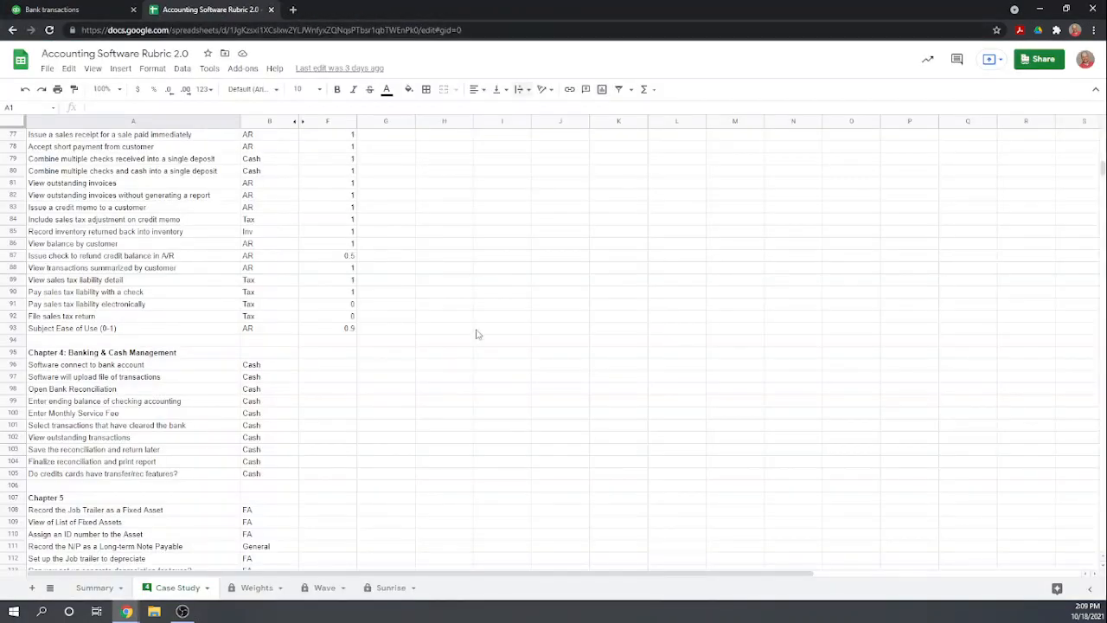
pyautogui.scroll(-1, 386, 413)
pyautogui.scroll(-1, 386, 412)
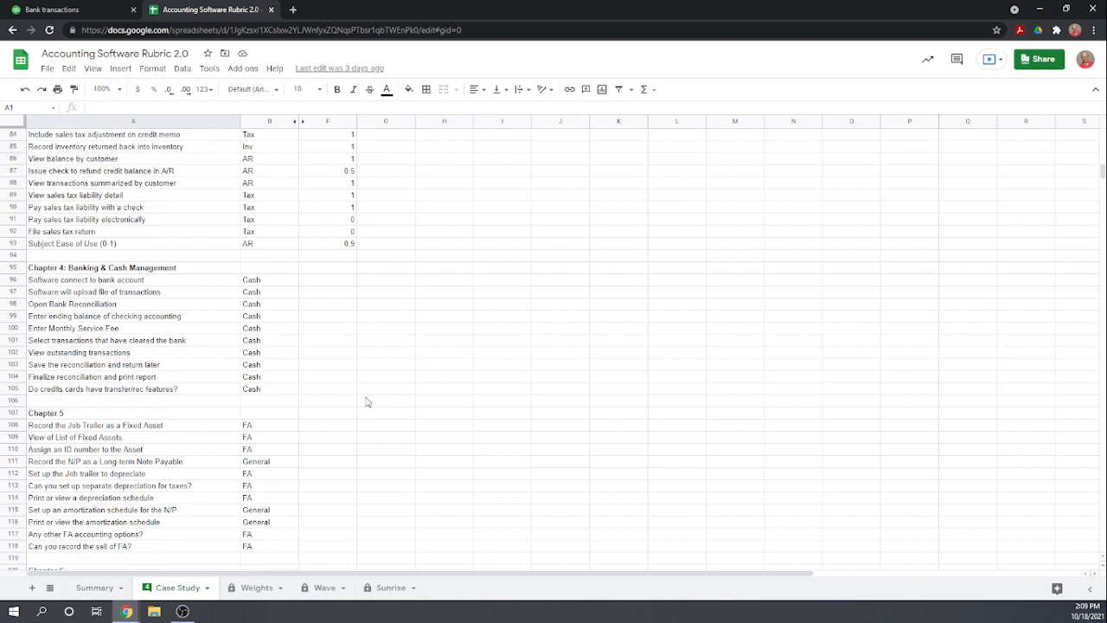
pyautogui.click(348, 292)
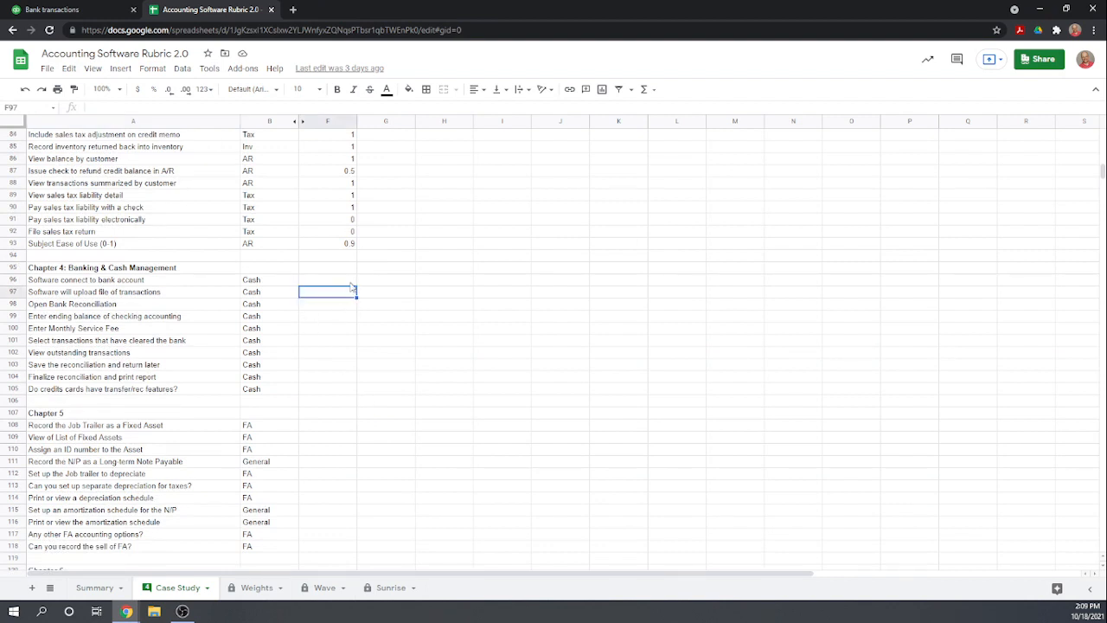
pyautogui.click(346, 282)
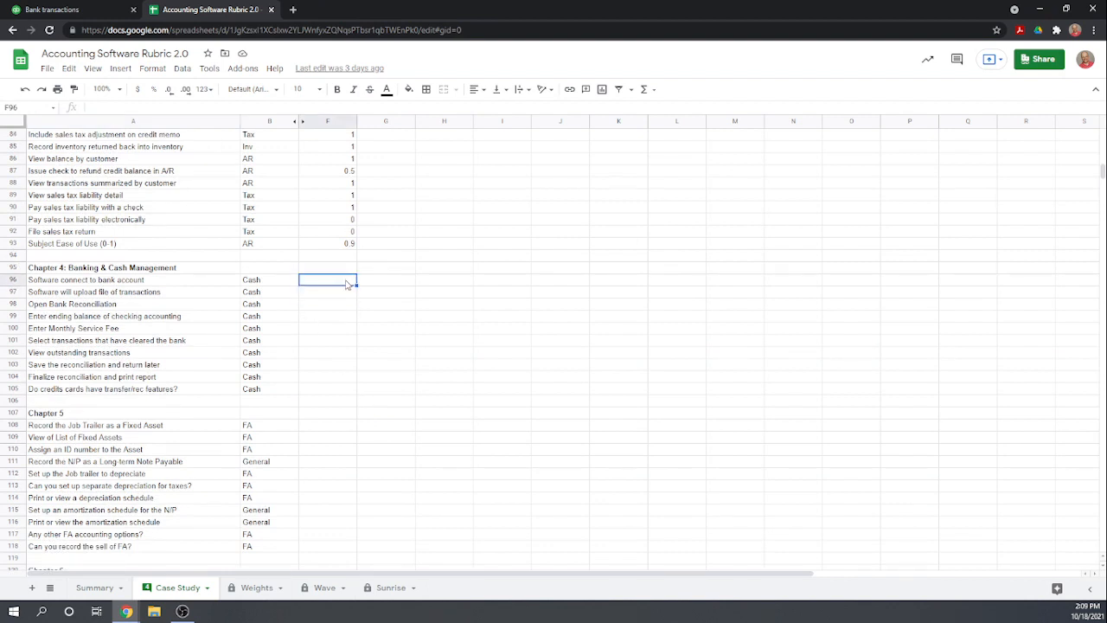
pyautogui.write('1')
pyautogui.press('Return')
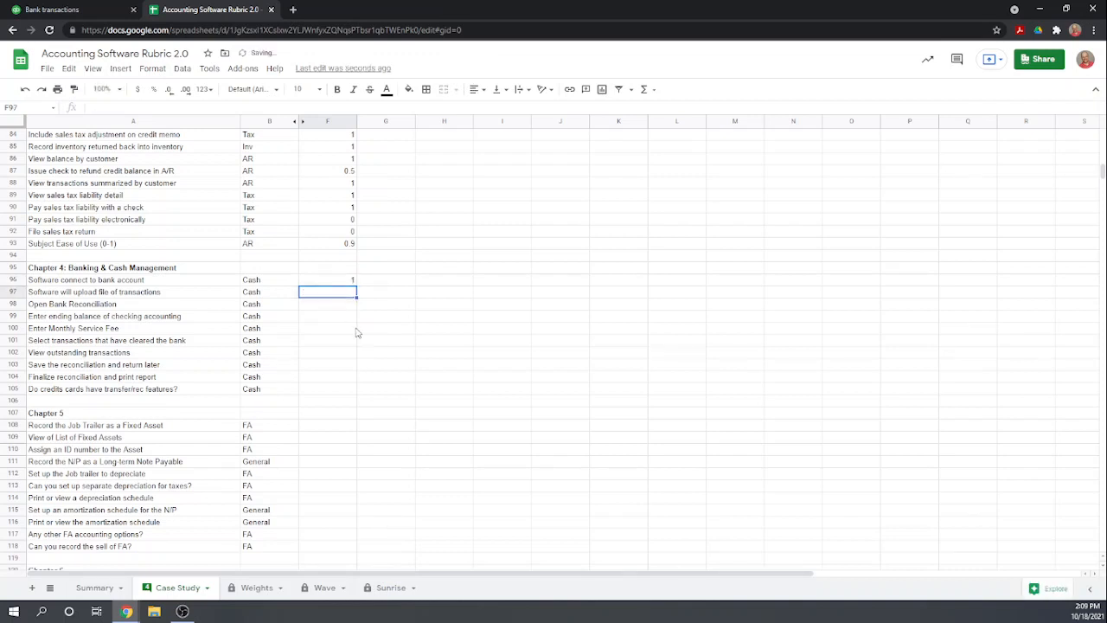
pyautogui.write('1')
pyautogui.press('Return')
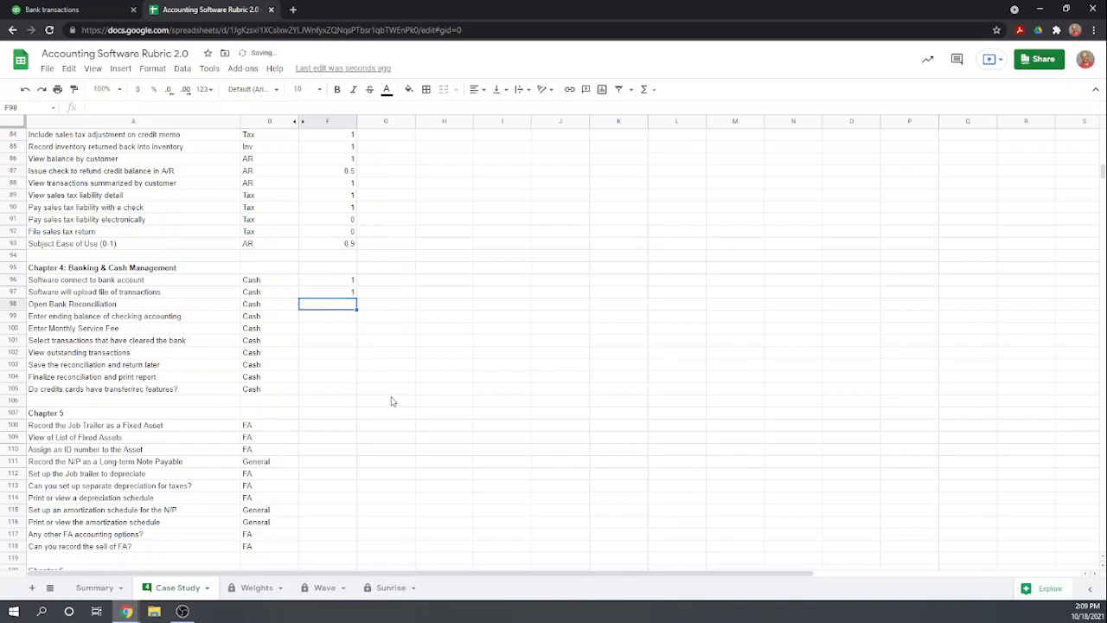
# Return to QuickBooks, close the bank transaction import, and check the list of new transaction types for a reconciliation option
pyautogui.click(112, 9)
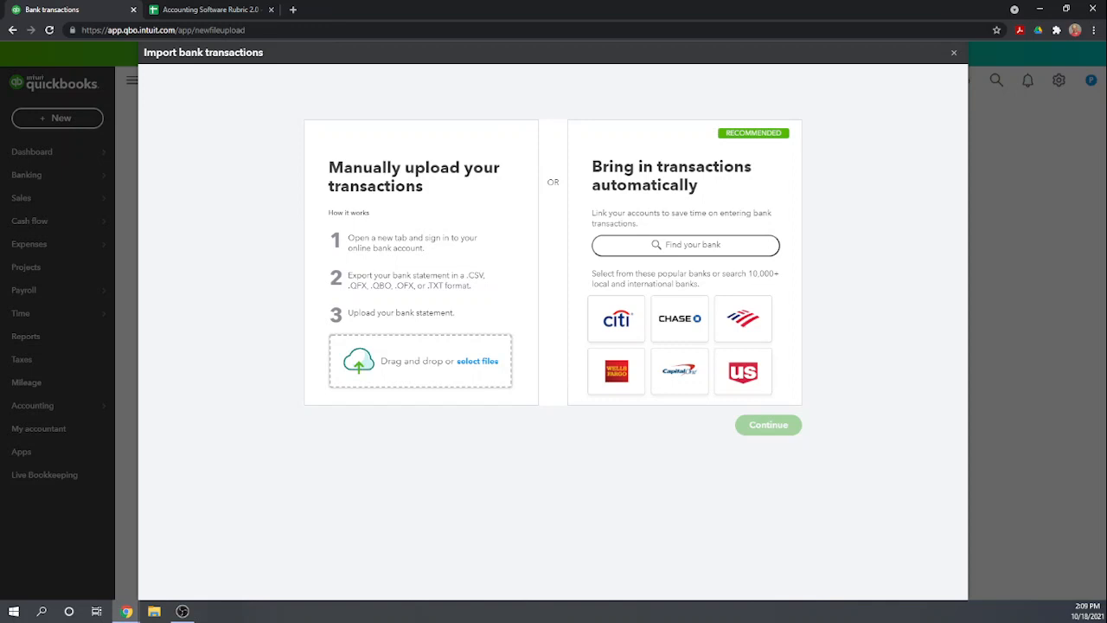
pyautogui.click(954, 54)
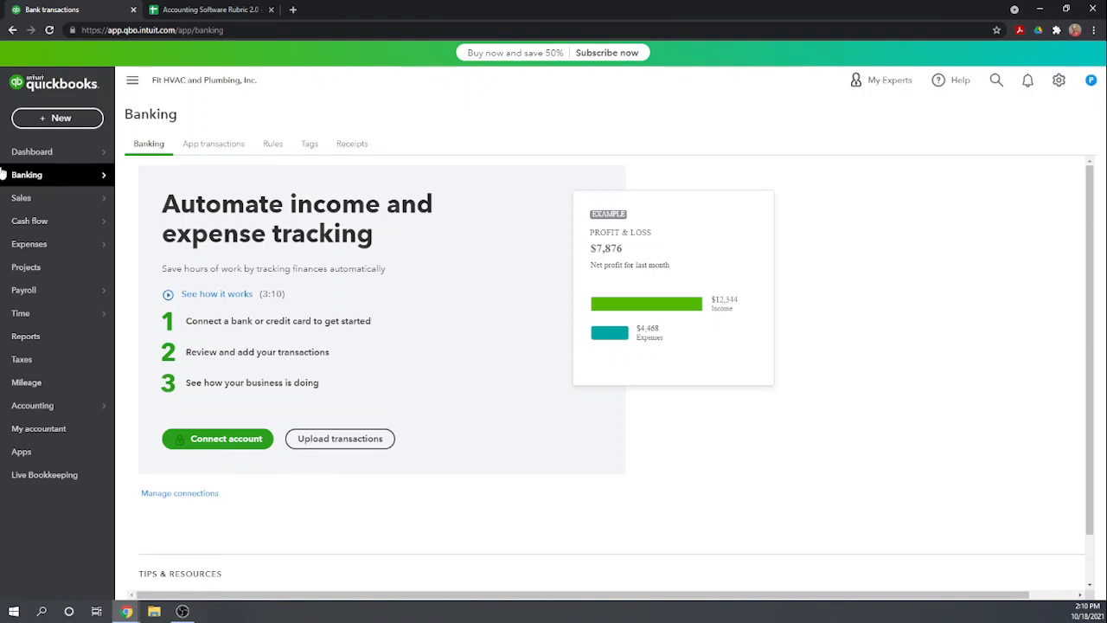
pyautogui.moveTo(77, 188)
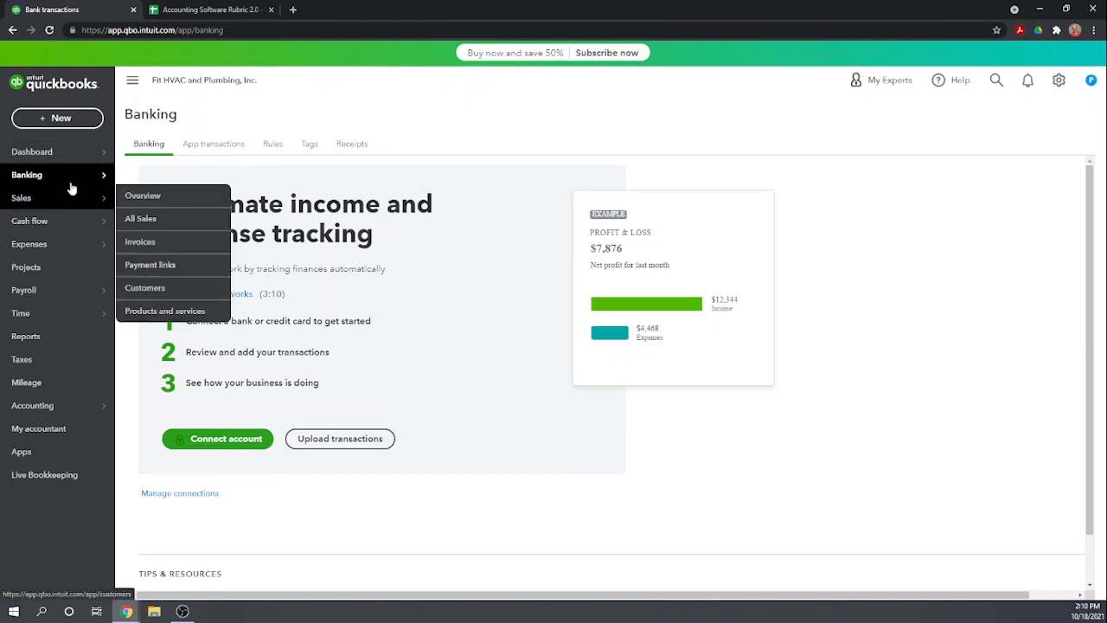
pyautogui.click(39, 118)
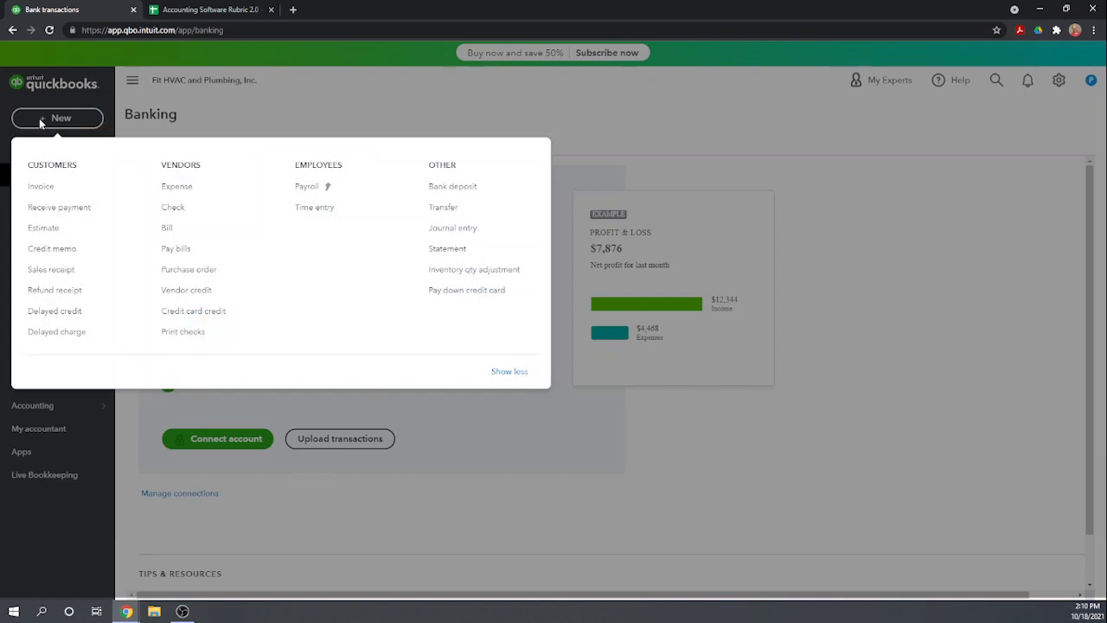
pyautogui.click(307, 105)
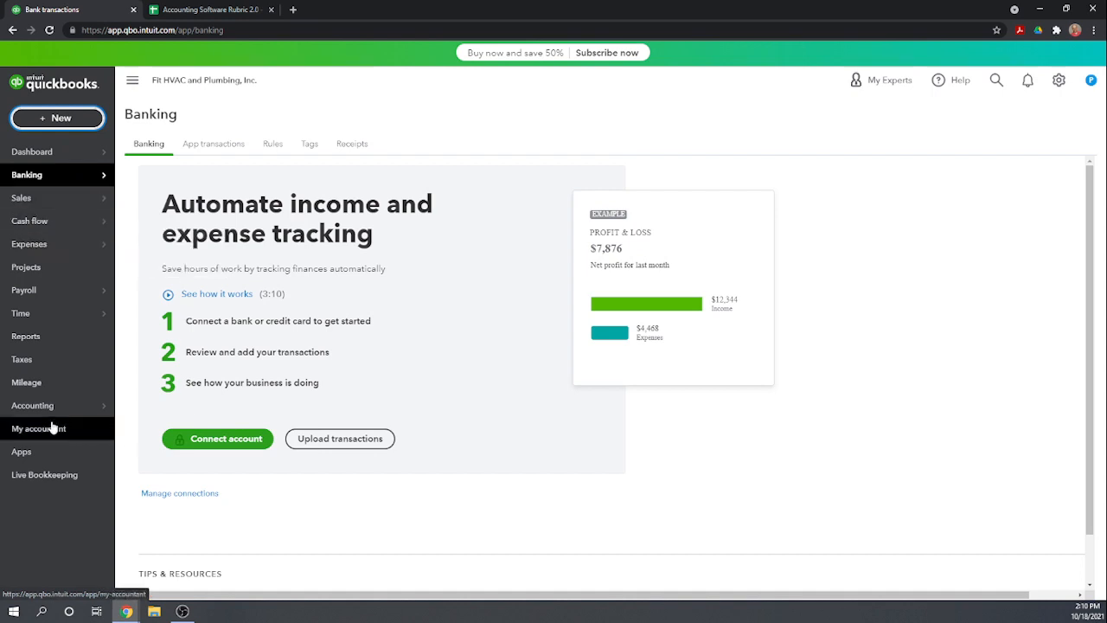
# Open the Reconcile page under Accounting, start the reconciliation setup, and skip its introduction
pyautogui.moveTo(29, 407)
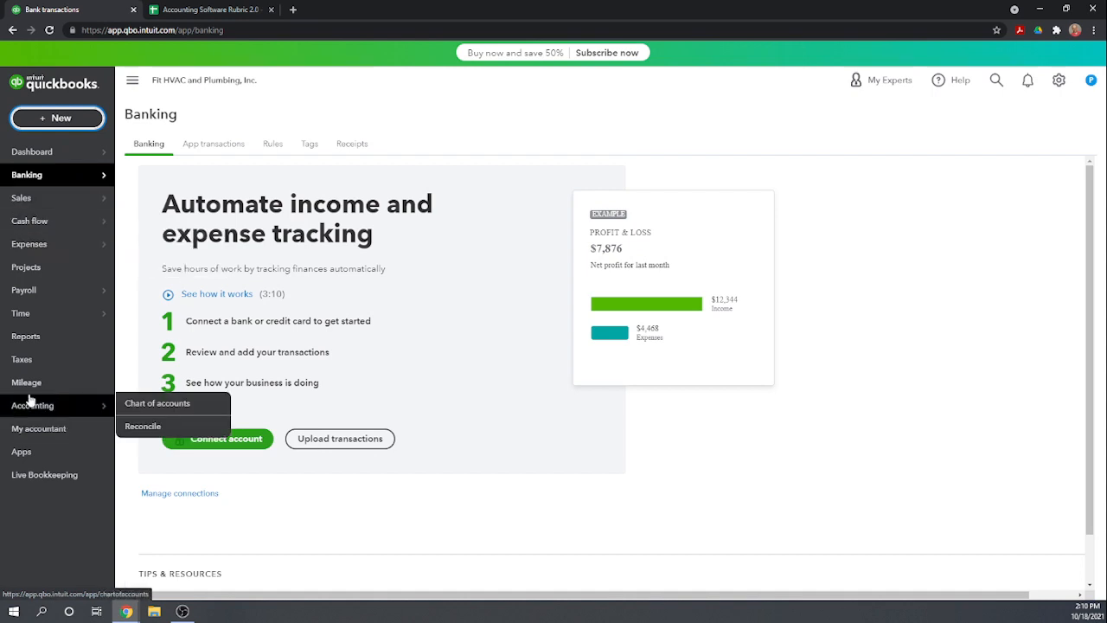
pyautogui.click(144, 426)
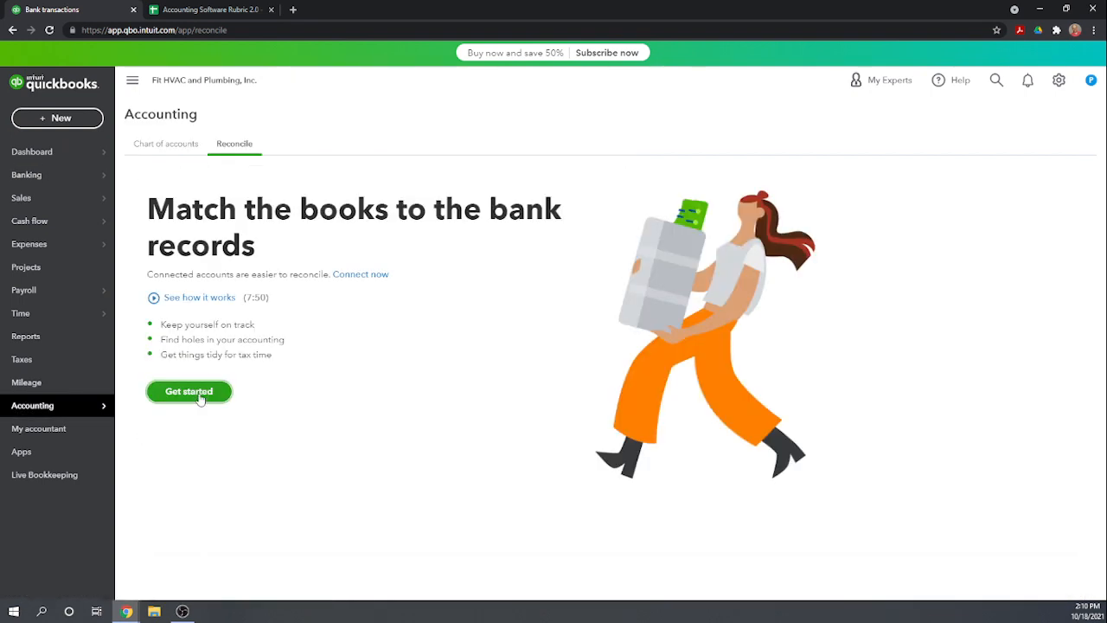
pyautogui.click(200, 393)
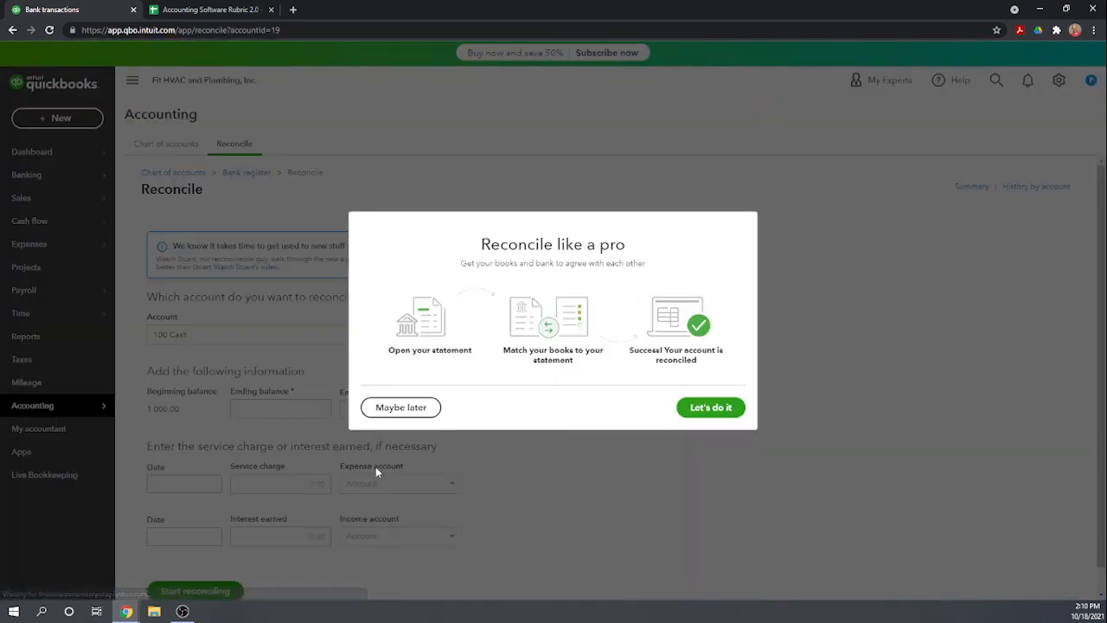
pyautogui.click(385, 408)
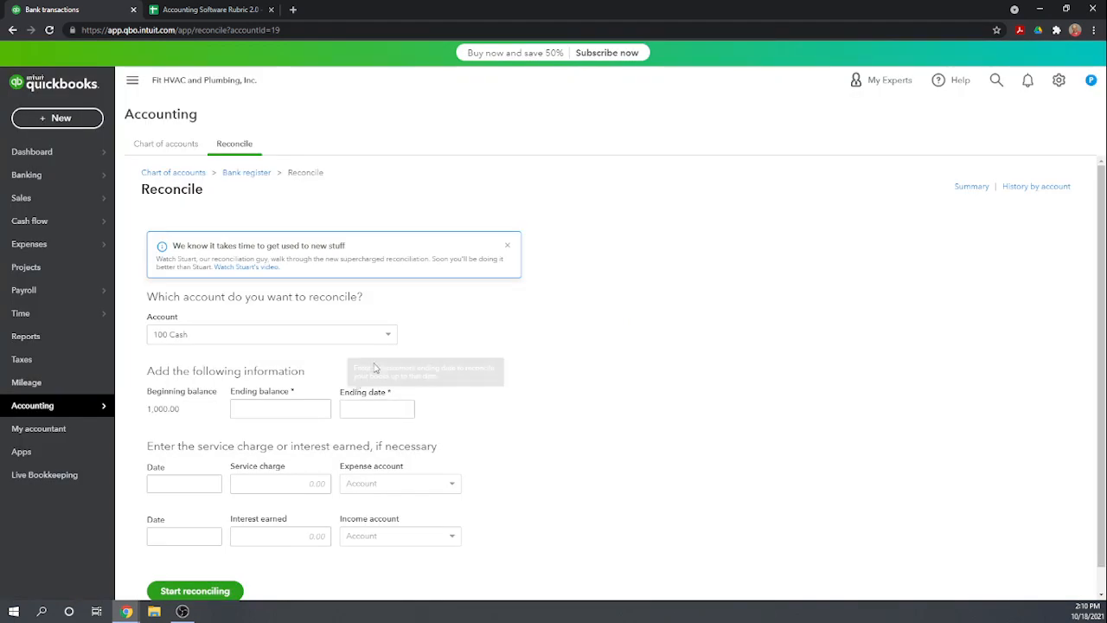
# Choose the 110 Checking Account for reconciliation, with an ending balance of 11,933.91 and an ending date of 01/31/2021
pyautogui.click(390, 342)
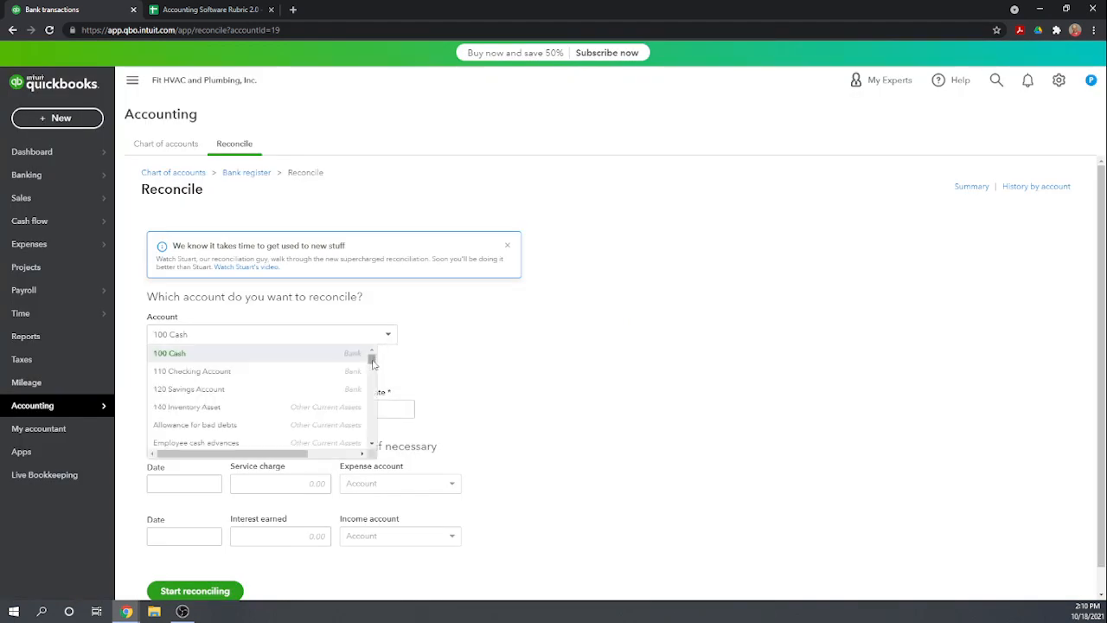
pyautogui.click(304, 376)
pyautogui.click(295, 405)
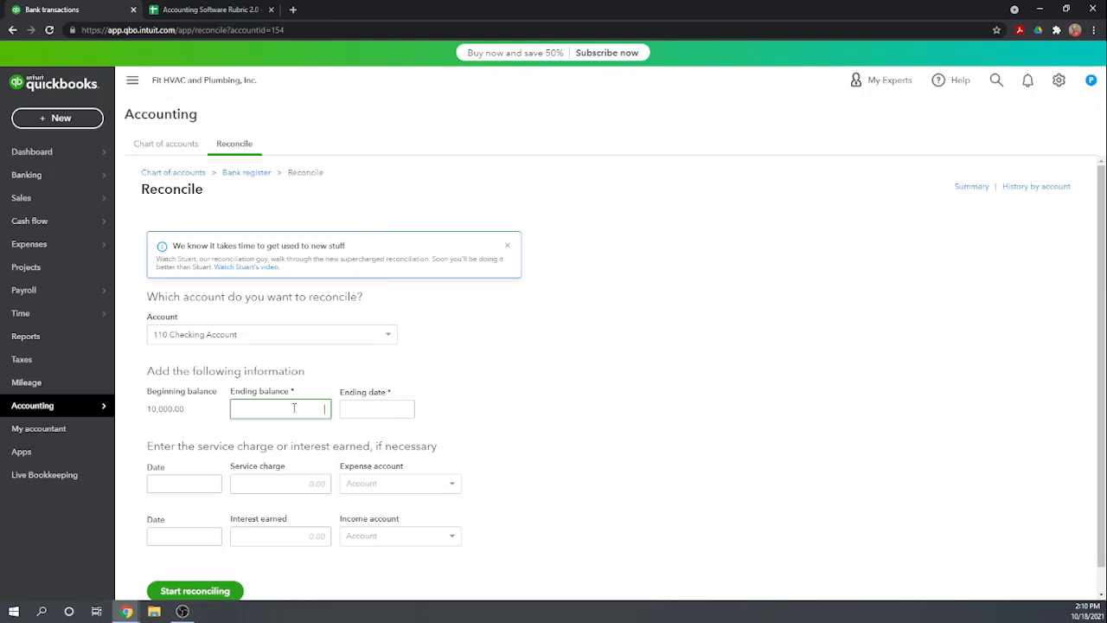
pyautogui.write('11933.91')
pyautogui.press('Tab')
pyautogui.write('01/31/202')
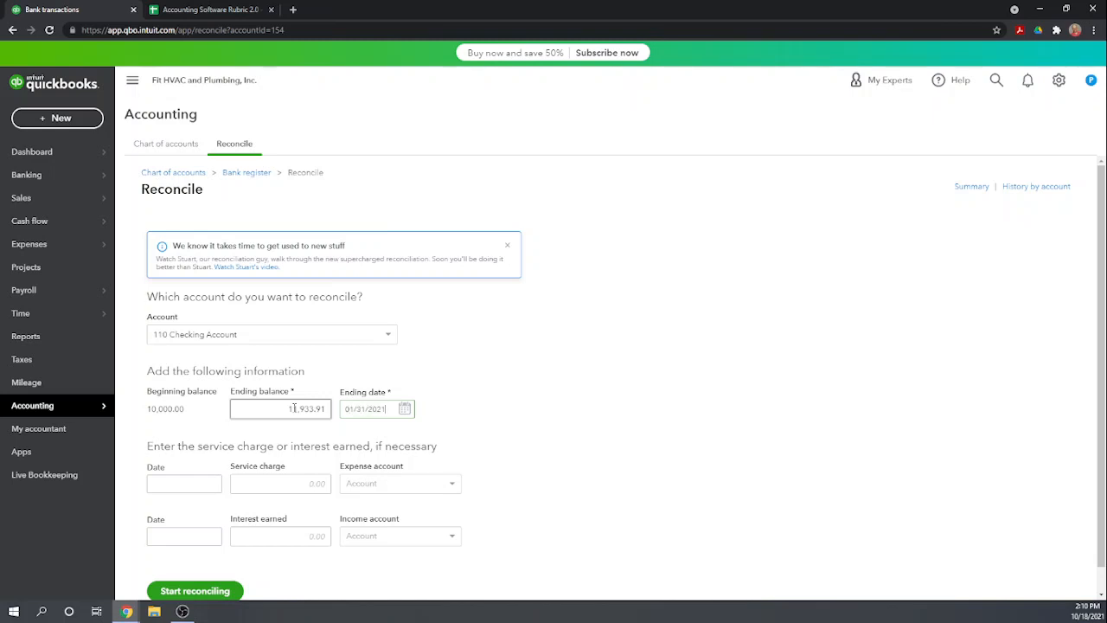
pyautogui.write('1')
pyautogui.press('Tab')
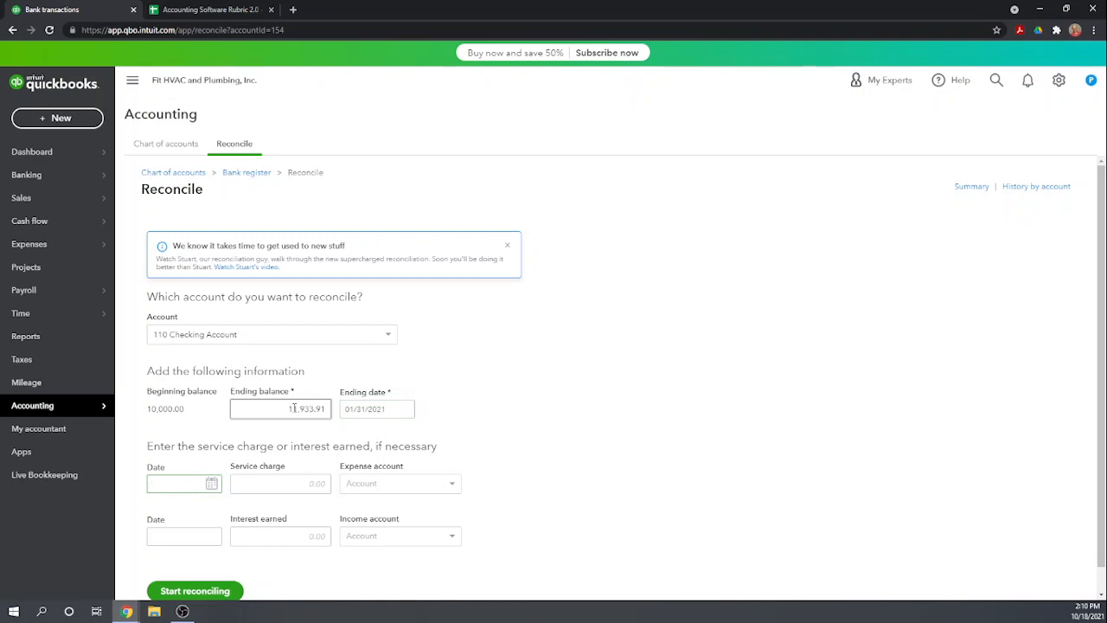
# Add a 20.00 service charge dated 01/31/2021, assigned to the Bank fees & service charges expense account
pyautogui.write('01/31/2021')
pyautogui.press('Tab')
pyautogui.write('20')
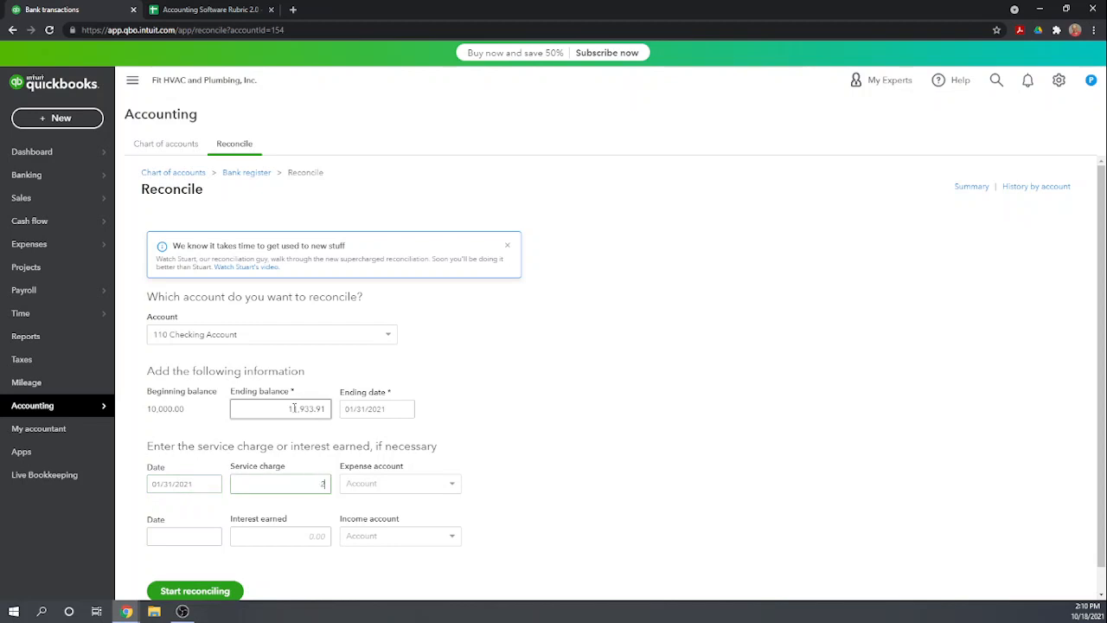
pyautogui.press('Tab')
pyautogui.write('b')
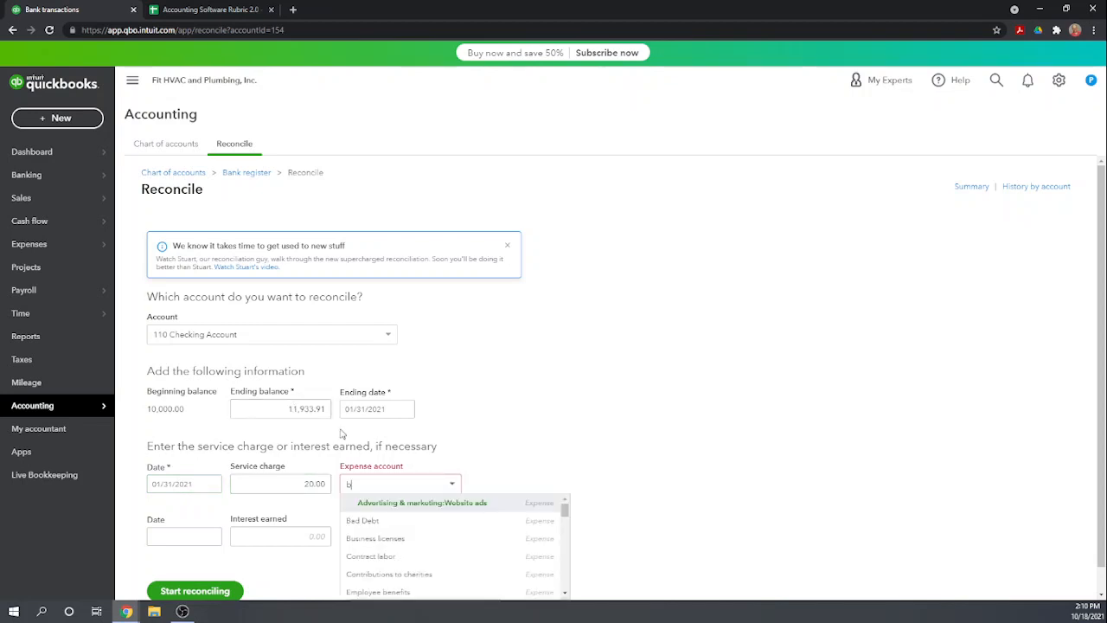
pyautogui.write('ank')
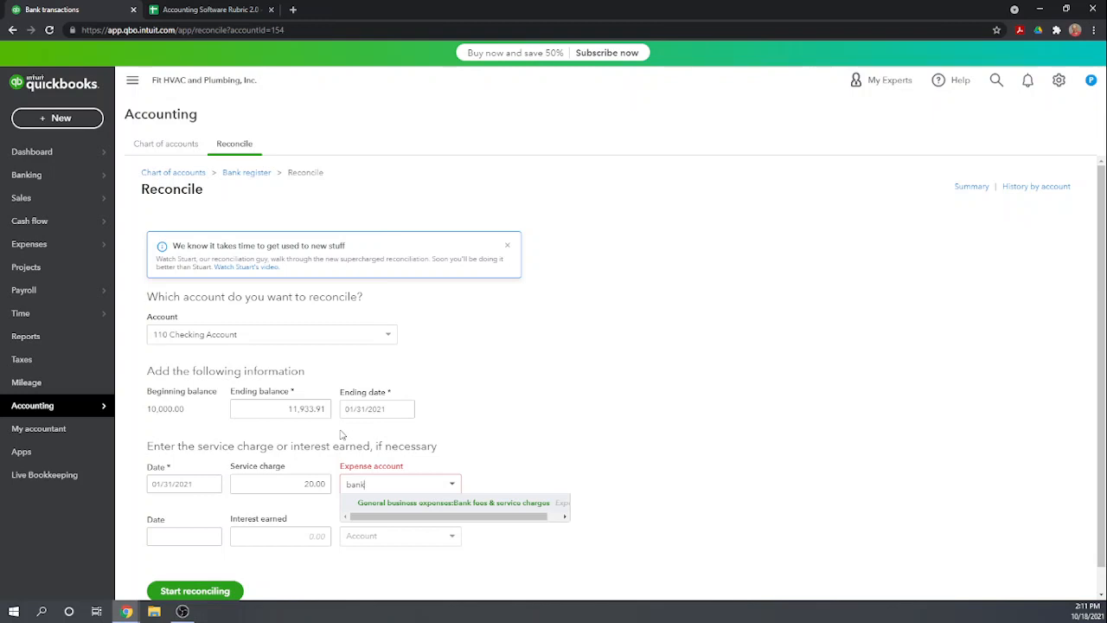
pyautogui.click(421, 502)
# Start reconciling the checking account and dismiss the tip about more space to review transactions
pyautogui.scroll(-1, 534, 411)
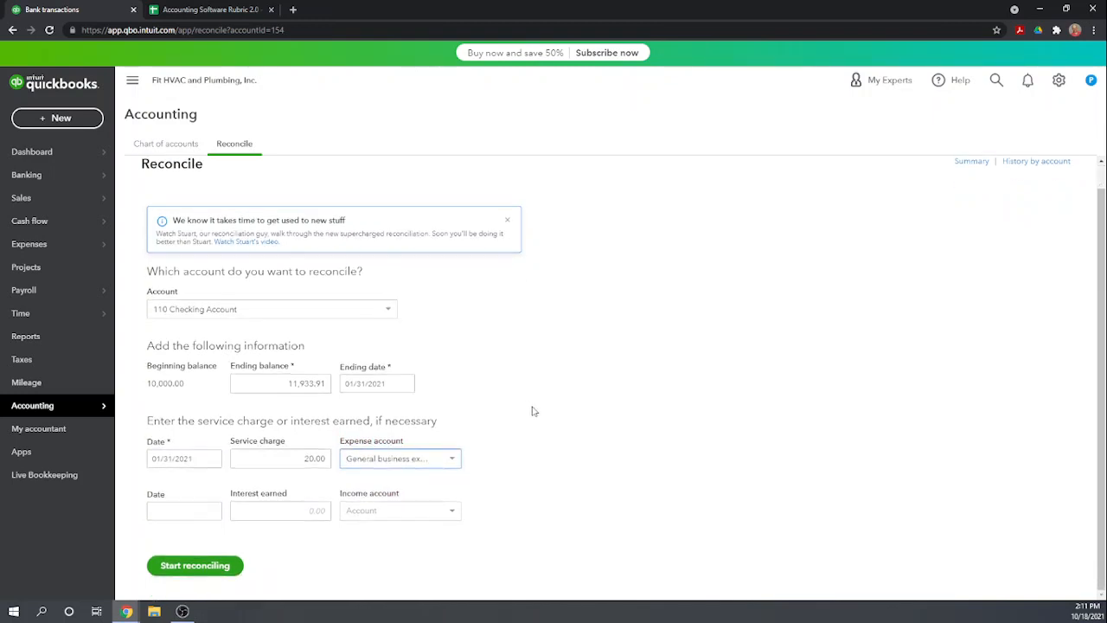
pyautogui.click(195, 567)
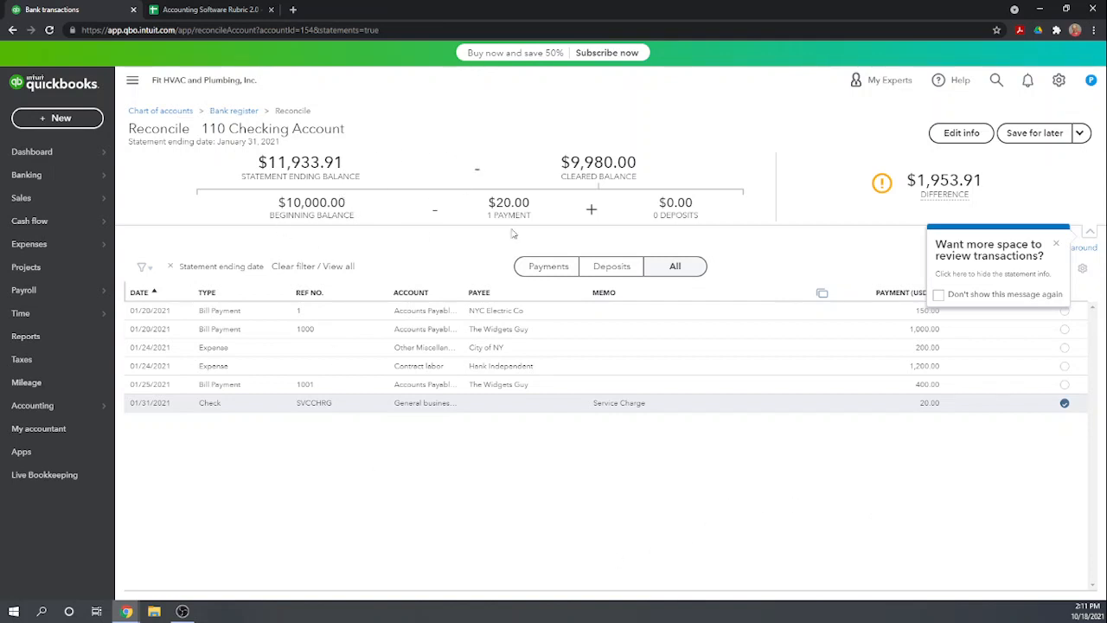
pyautogui.moveTo(934, 207)
pyautogui.click(1057, 243)
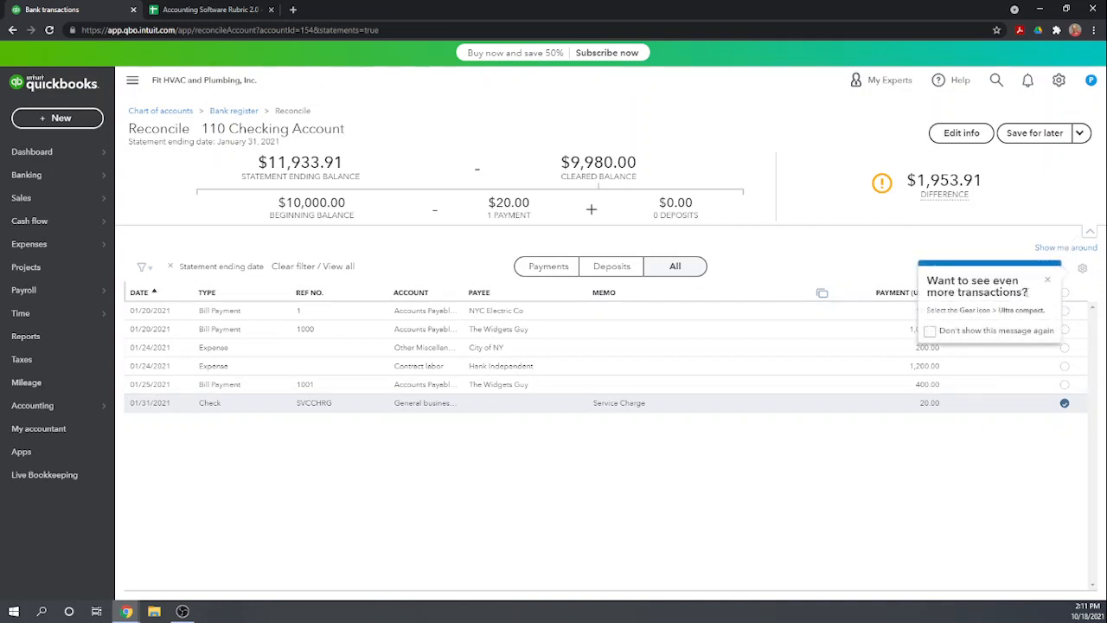
# Dismiss the tip about seeing more transactions and clear the statement ending date filter on the reconciliation list
pyautogui.click(1047, 283)
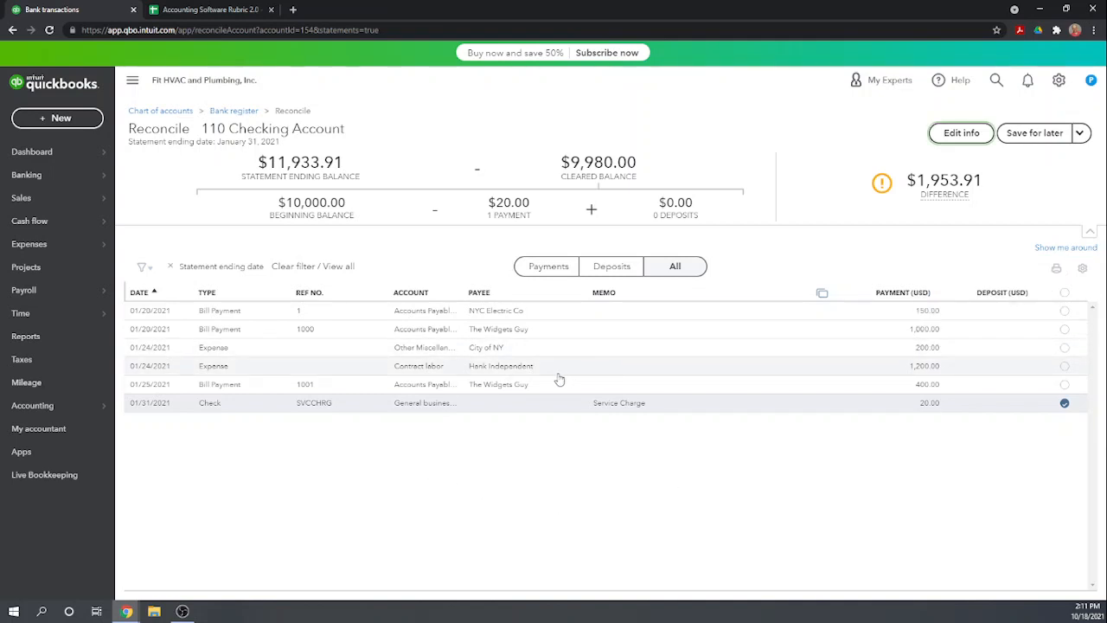
pyautogui.click(337, 267)
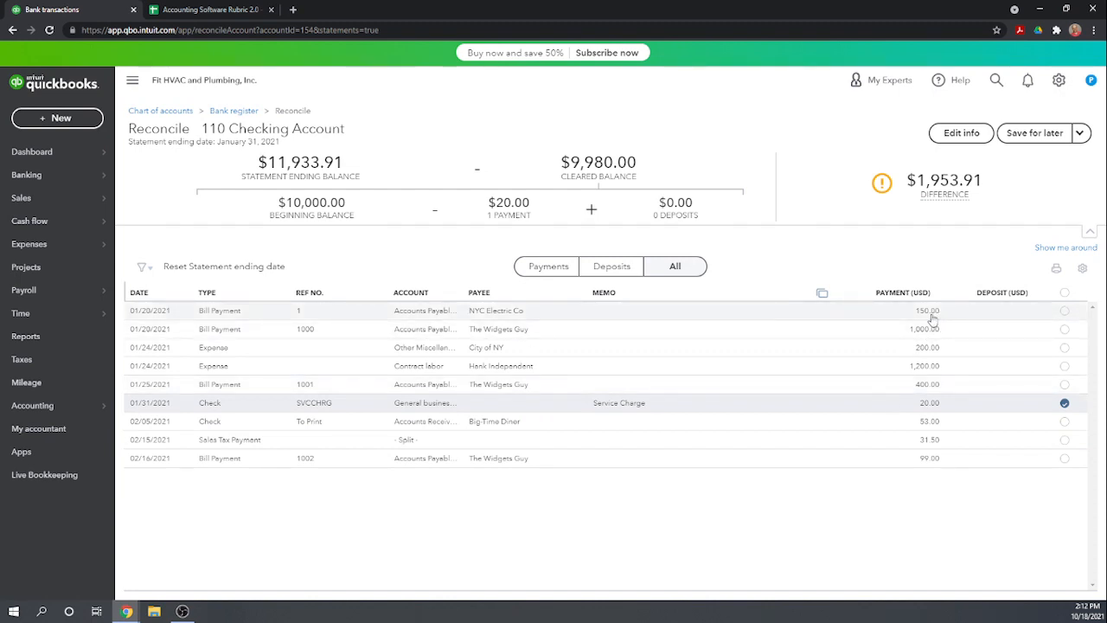
# Mark the 150.00 NYC Electric Co, 200.00 City of NY and 1,200.00 contract labor payments as cleared, and save the unfinished reconciliation
pyautogui.click(1065, 312)
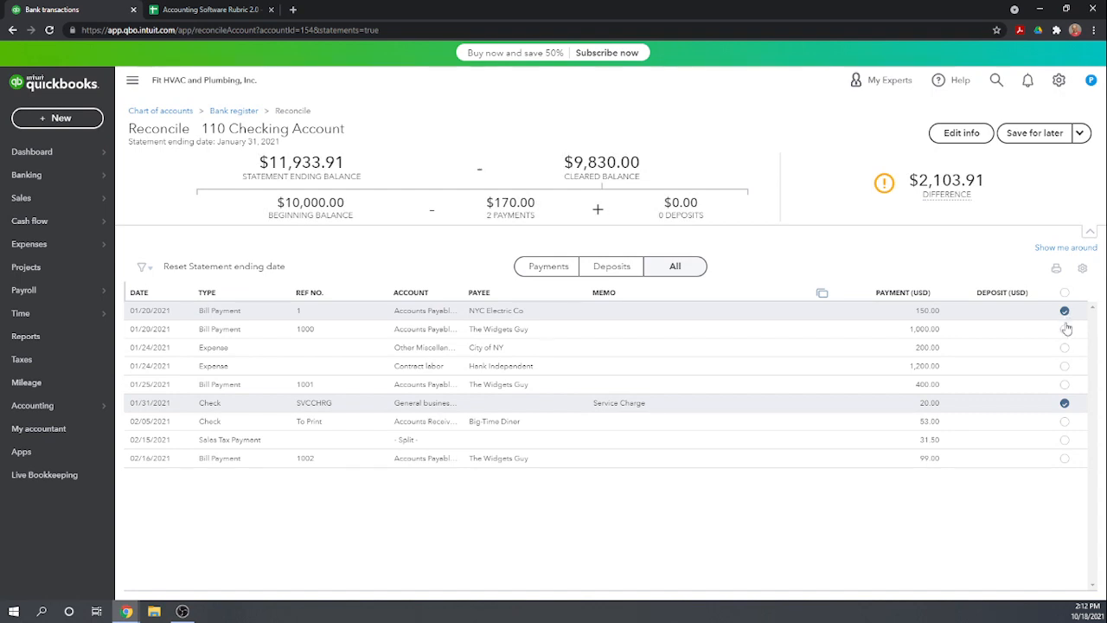
pyautogui.click(1065, 349)
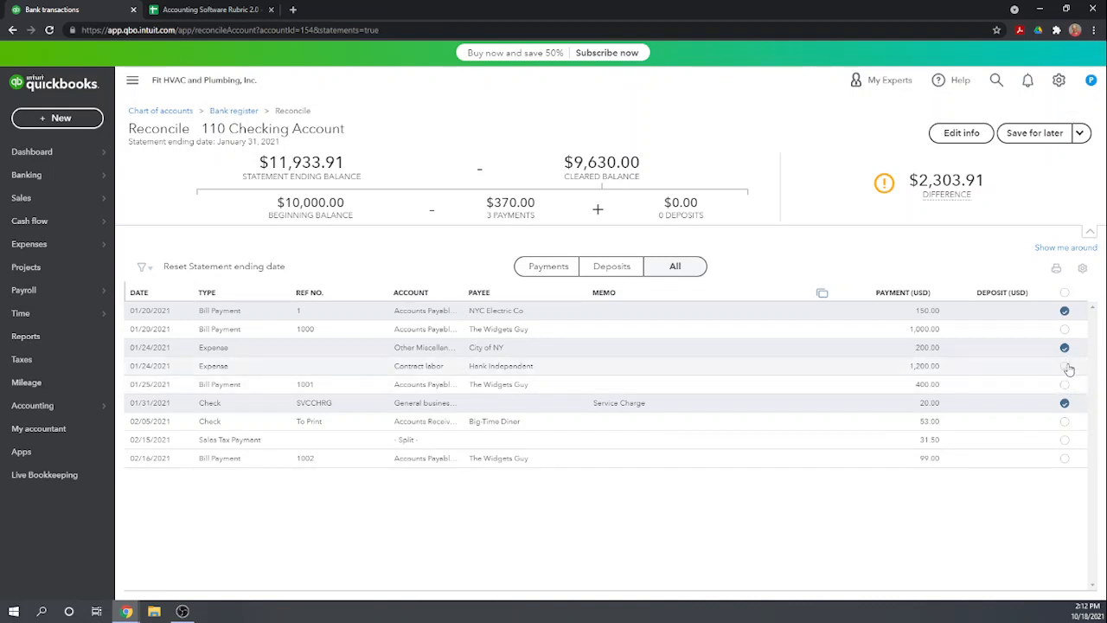
pyautogui.click(1066, 367)
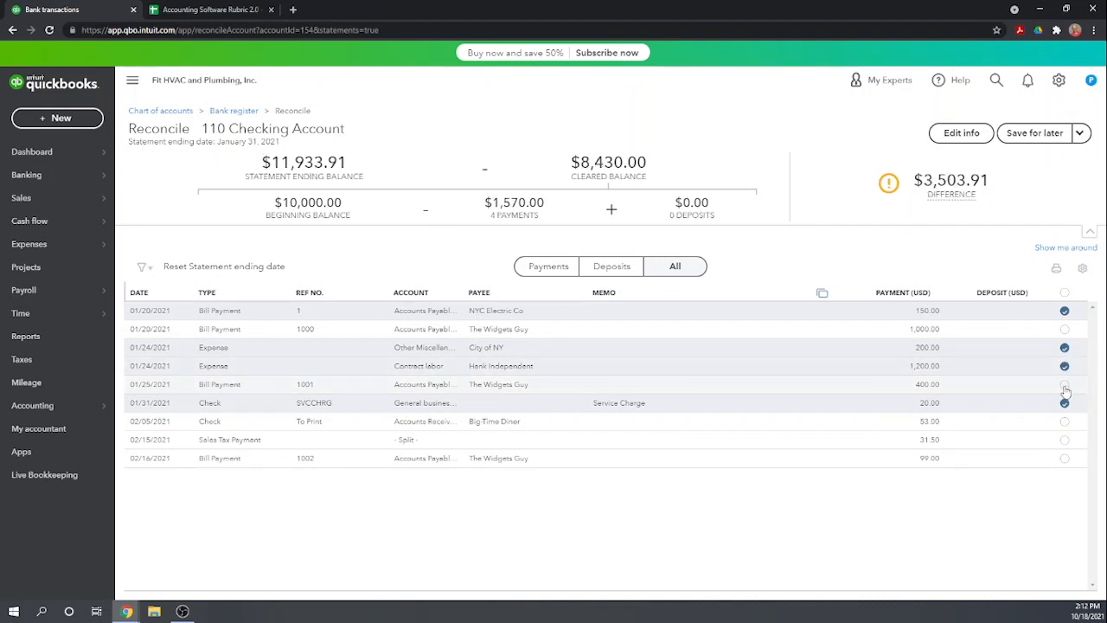
pyautogui.click(1065, 311)
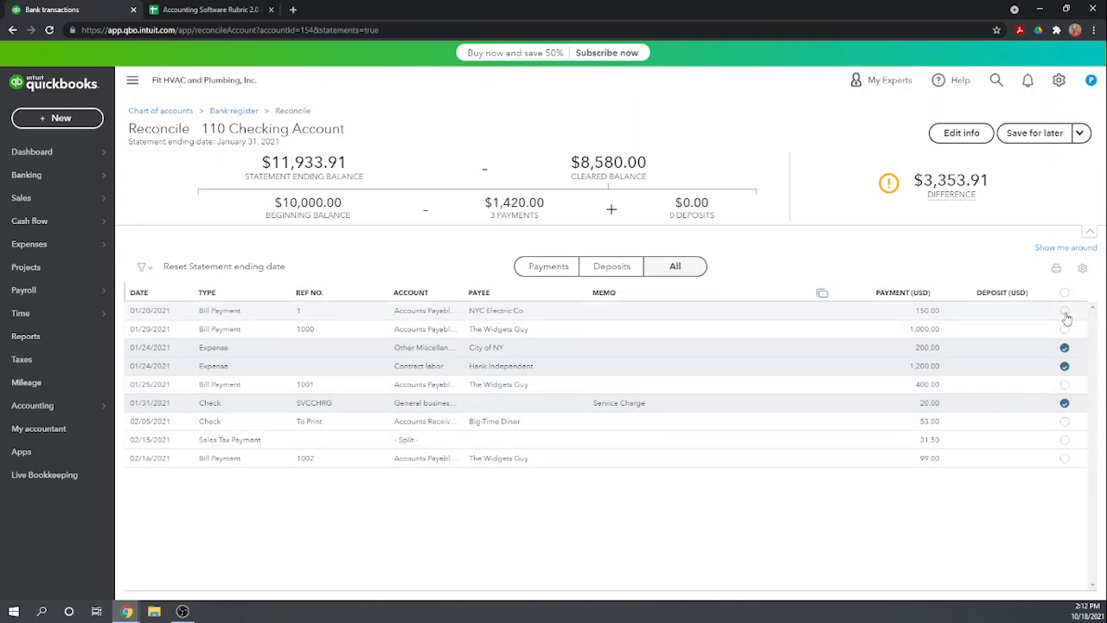
pyautogui.click(1065, 312)
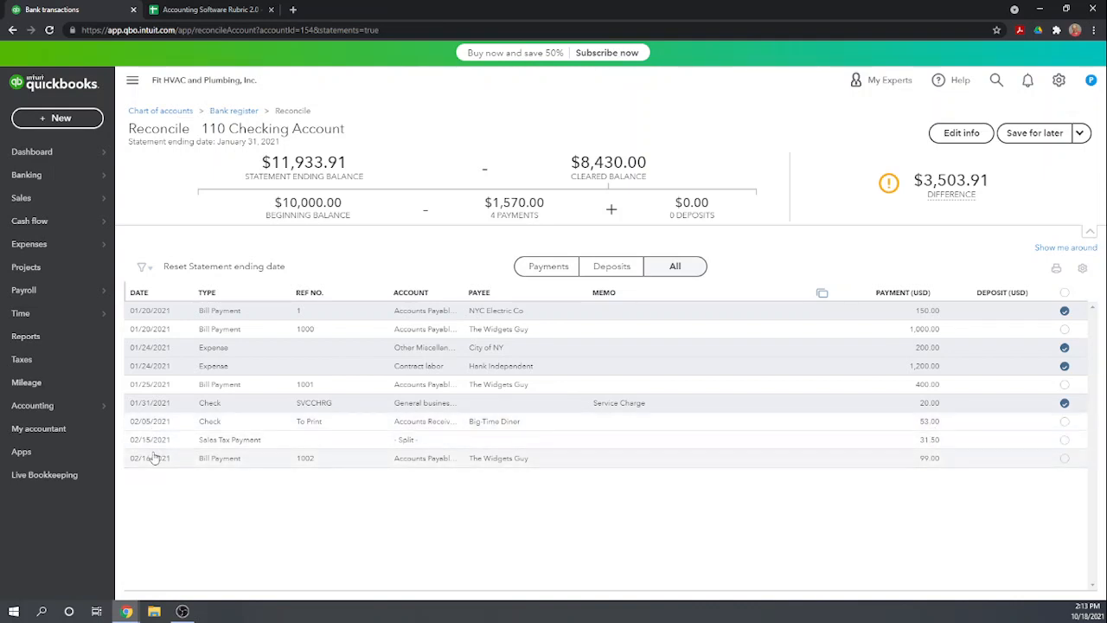
pyautogui.click(1064, 400)
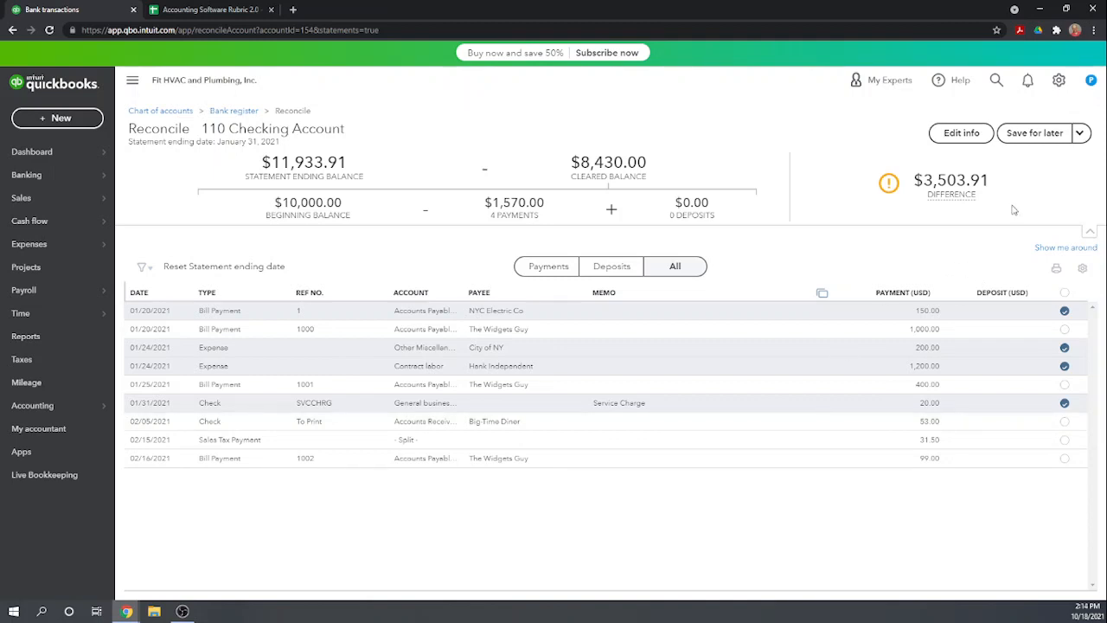
pyautogui.click(1039, 138)
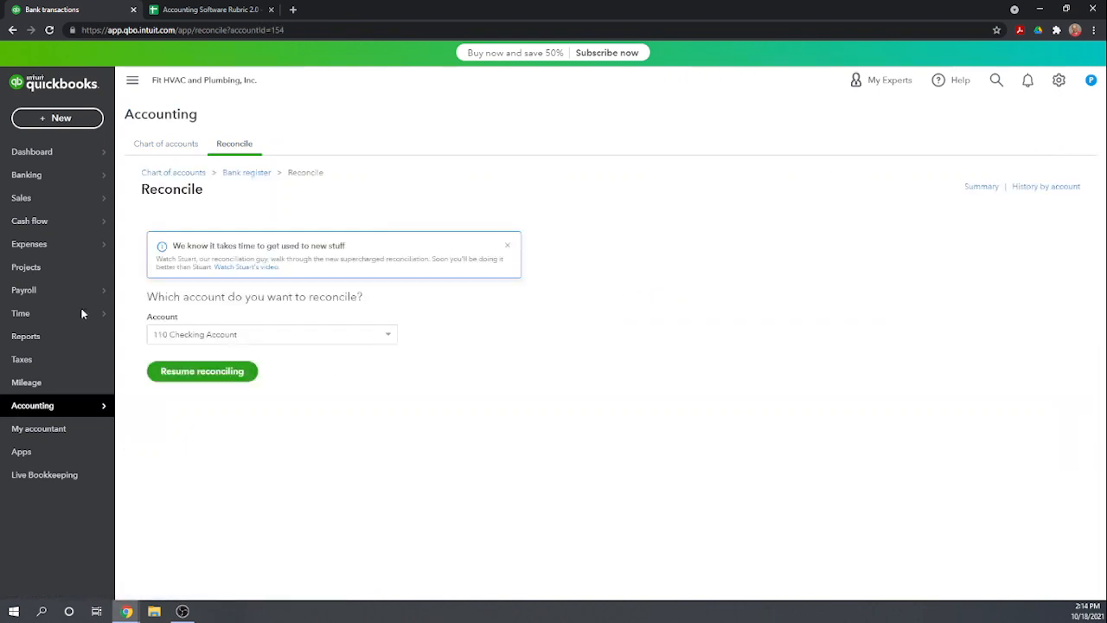
# Open the 110 Checking Account register from the chart of accounts and examine its entries for deposits
pyautogui.moveTo(43, 224)
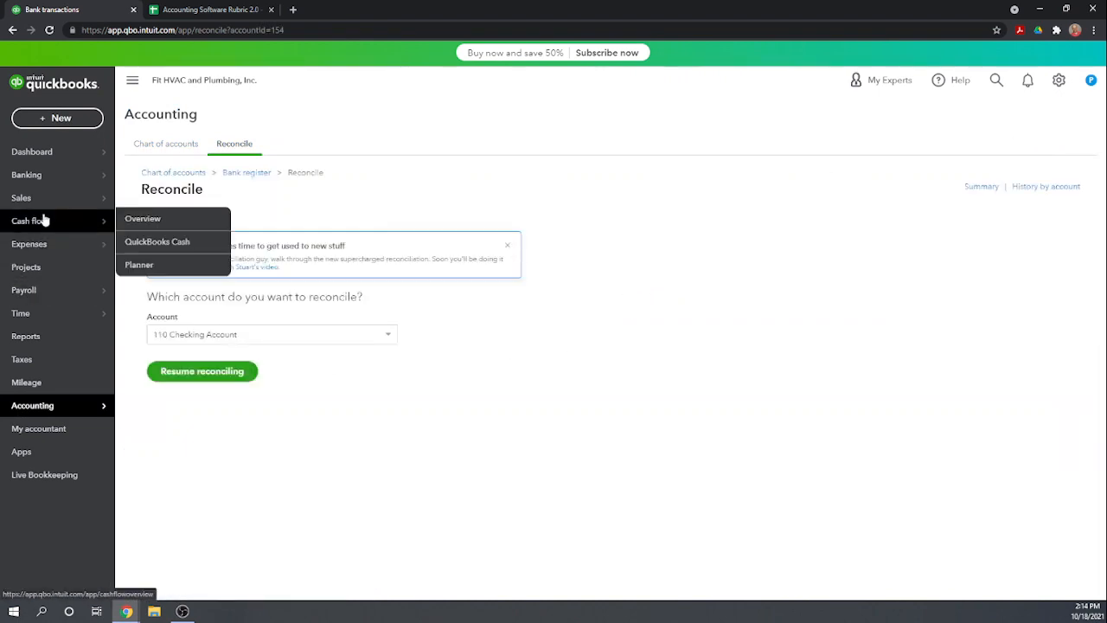
pyautogui.moveTo(43, 412)
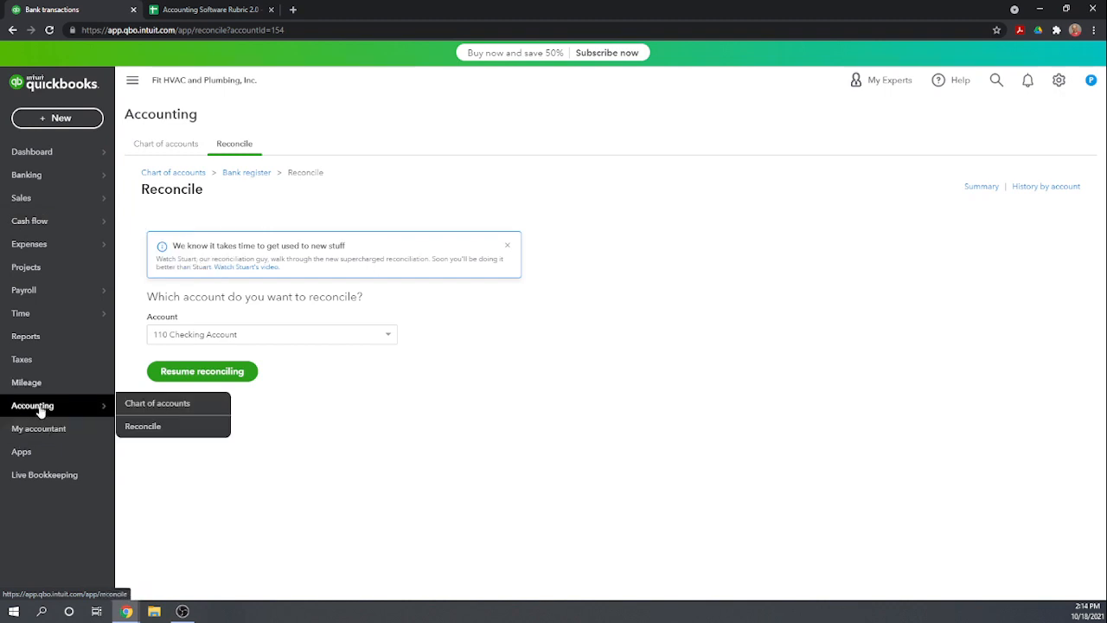
pyautogui.click(160, 408)
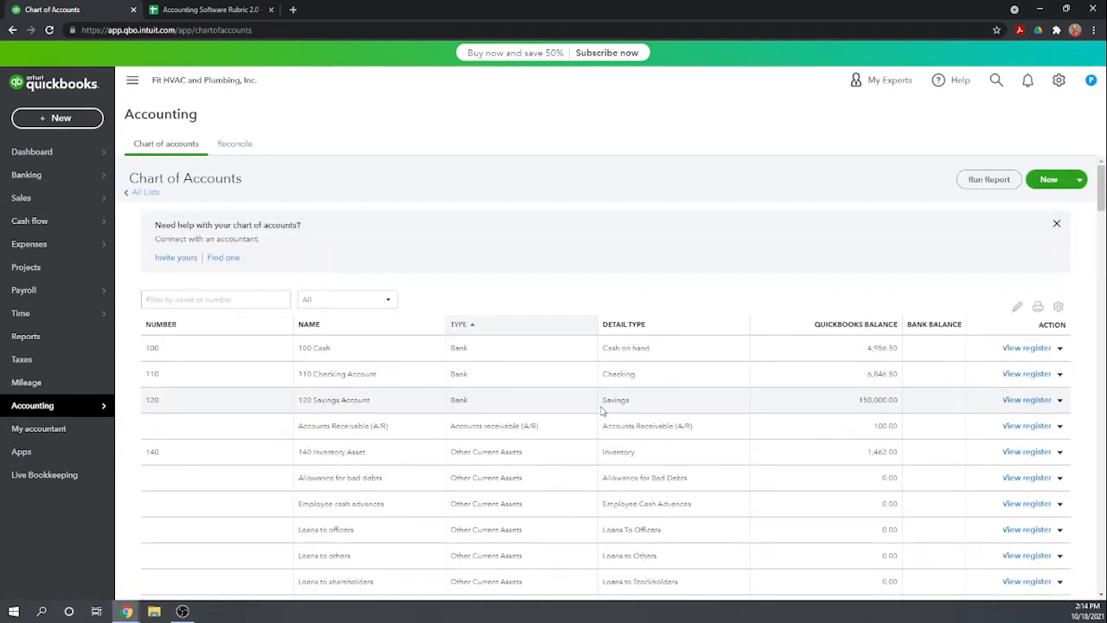
pyautogui.click(1027, 379)
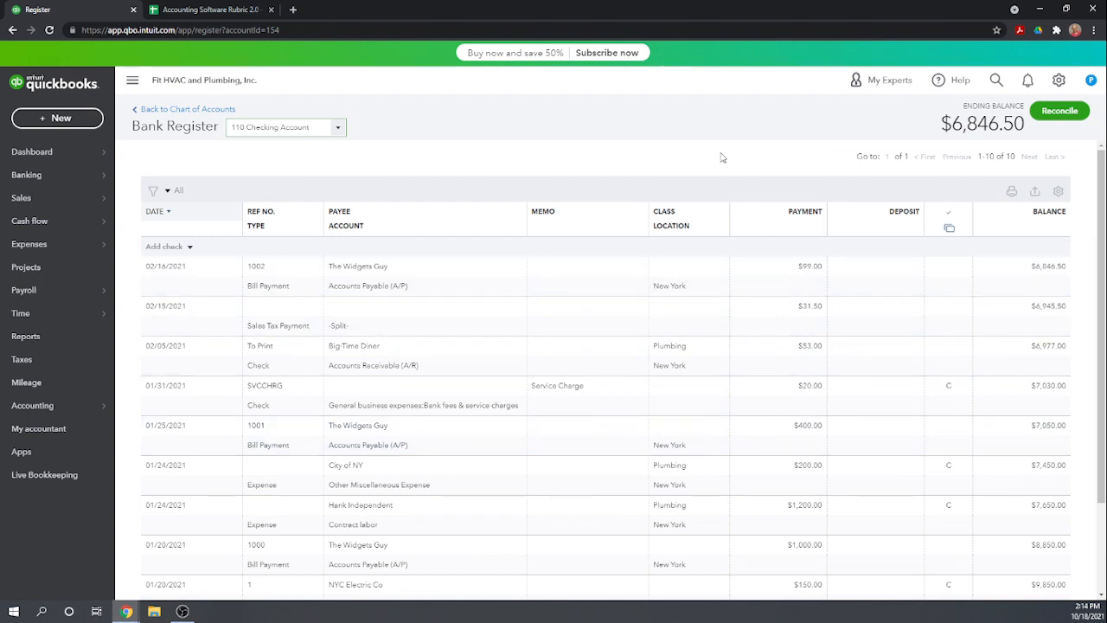
pyautogui.scroll(-2, 869, 307)
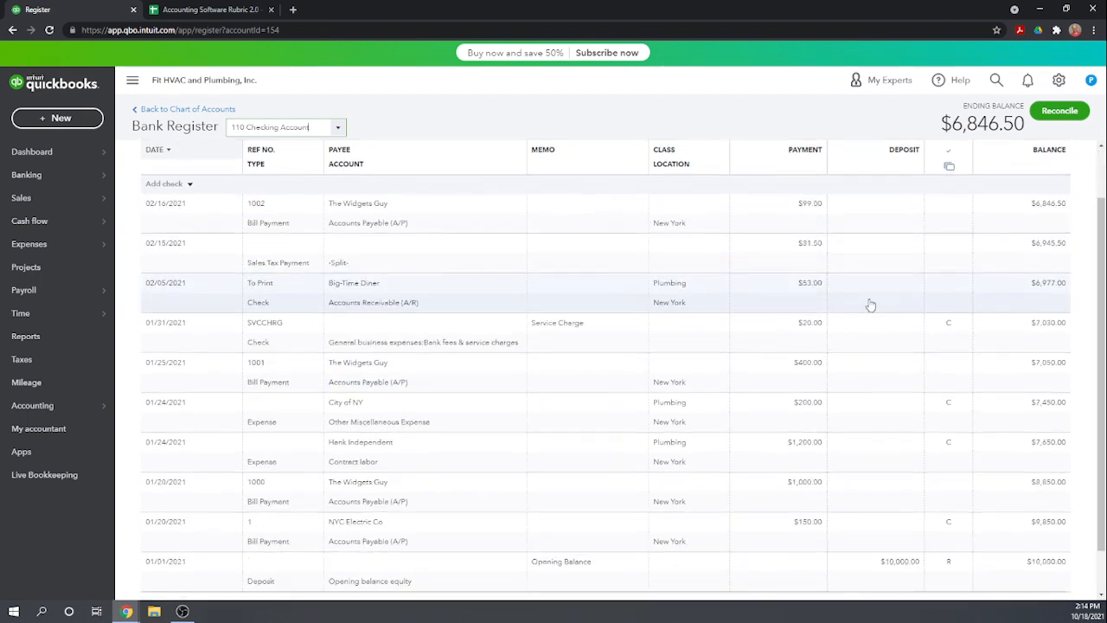
pyautogui.scroll(2, 904, 493)
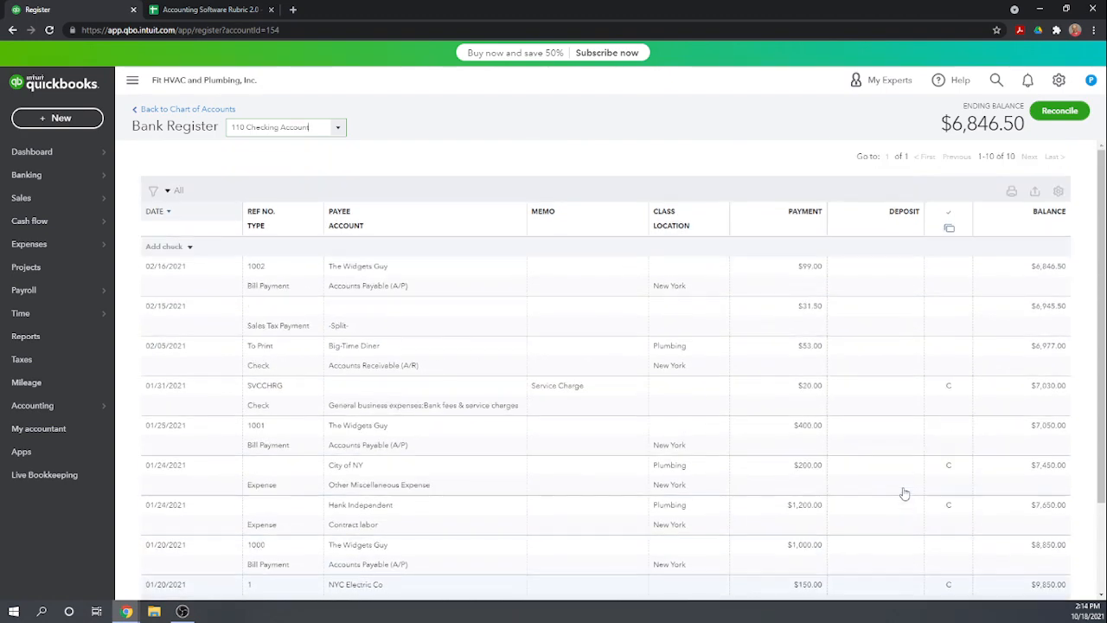
pyautogui.scroll(-2, 899, 490)
pyautogui.scroll(2, 890, 487)
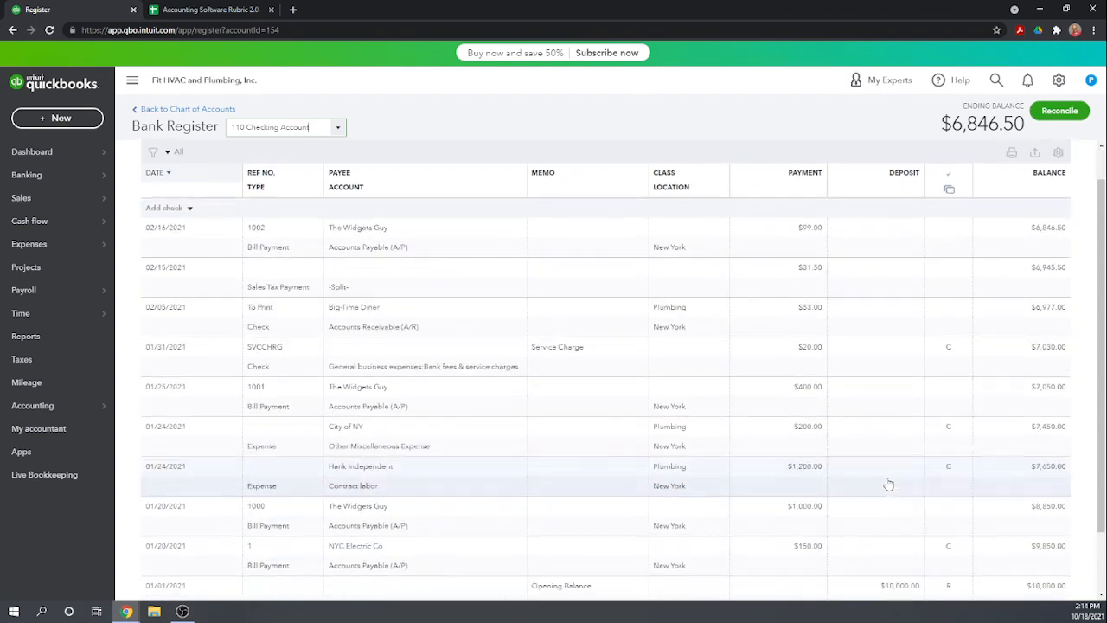
pyautogui.scroll(1, 888, 485)
pyautogui.scroll(-2, 889, 485)
pyautogui.scroll(2, 889, 484)
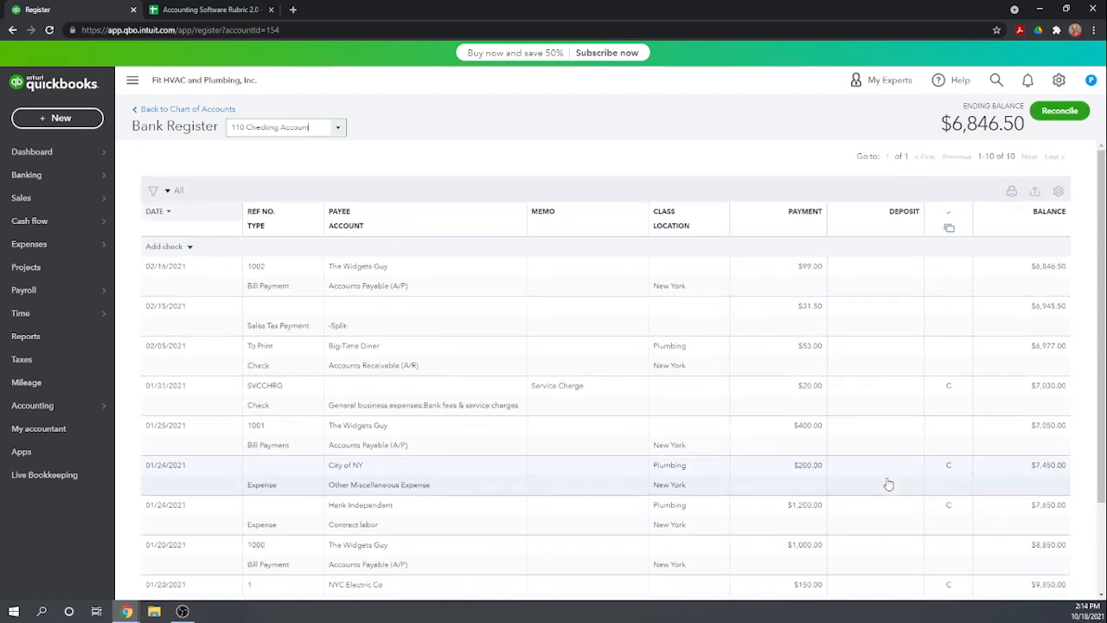
# Look at a blank bank deposit form, close it without saving, and check the checking account register down to its oldest entry
pyautogui.click(49, 121)
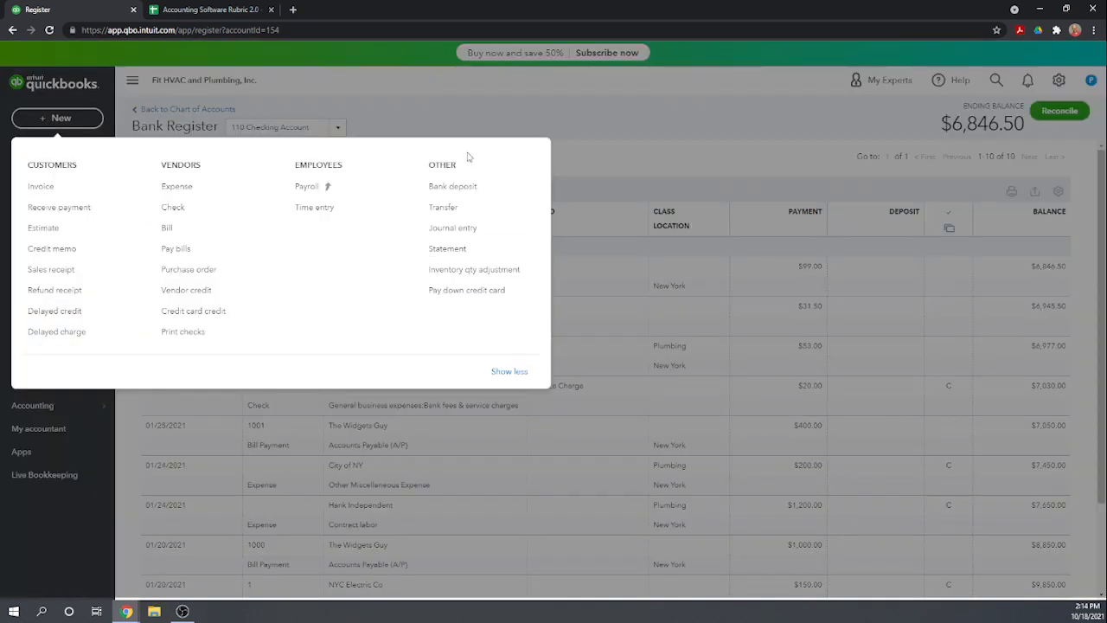
pyautogui.click(465, 187)
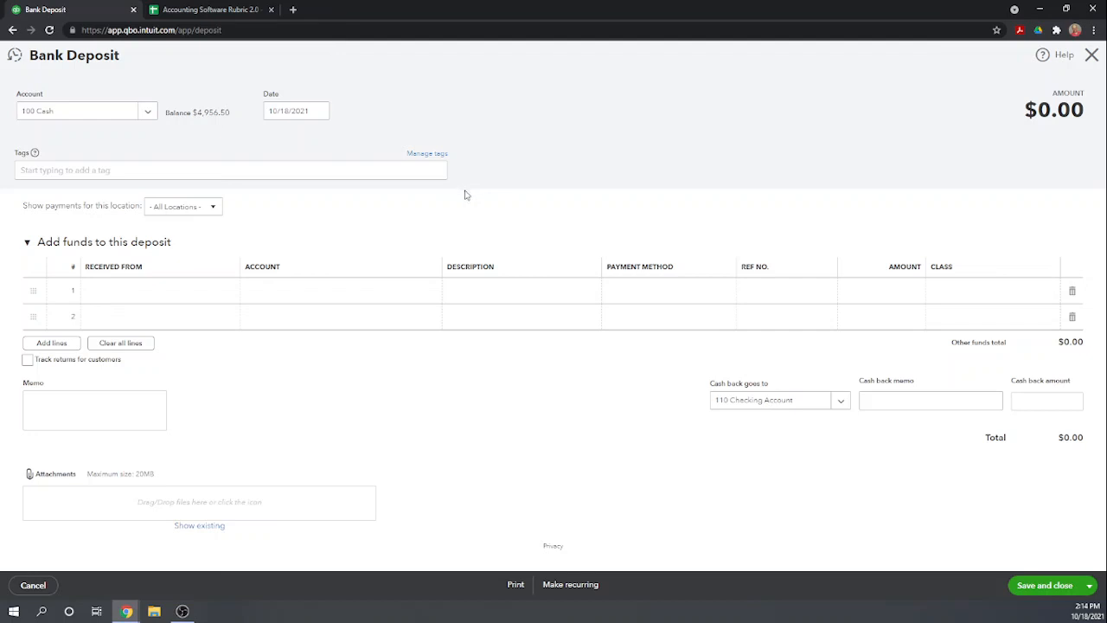
pyautogui.click(1093, 54)
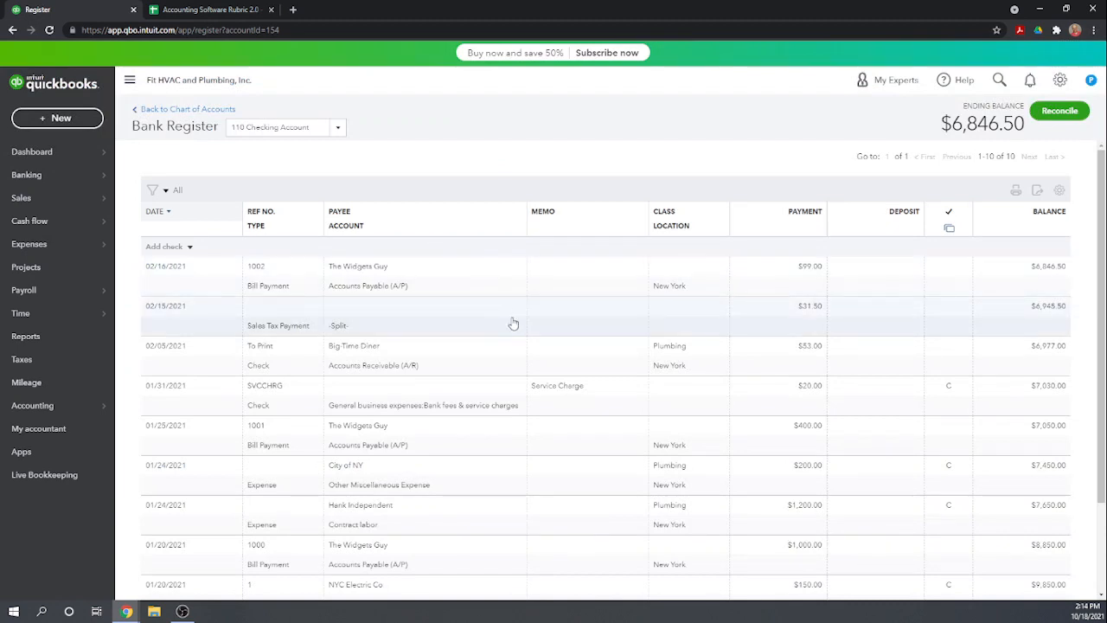
pyautogui.scroll(-3, 713, 391)
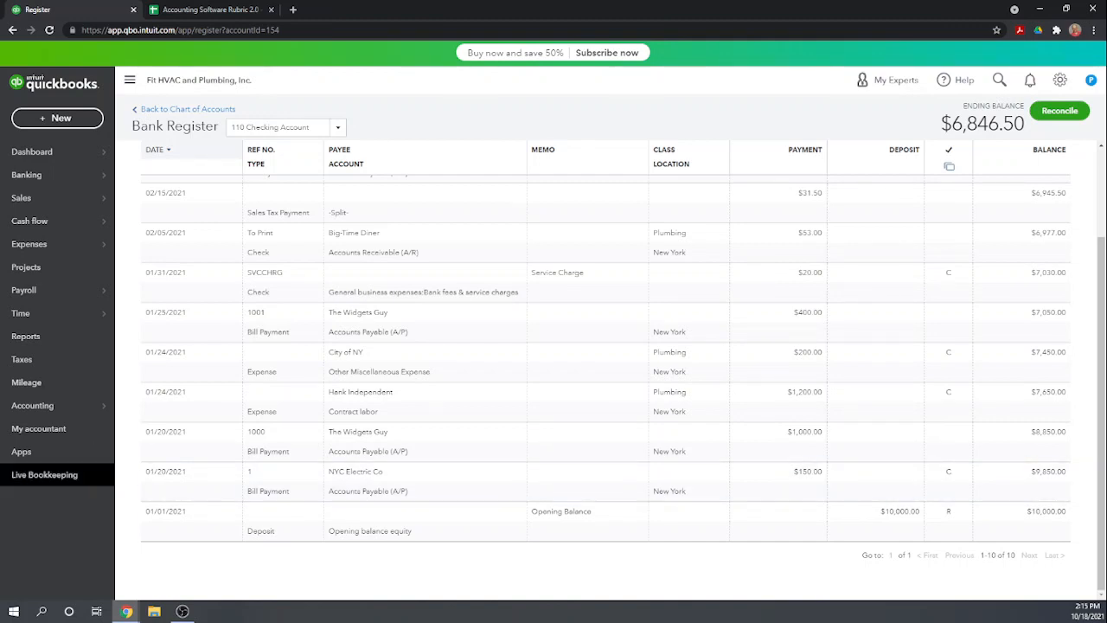
# Open invoice 1001 from the Sales invoices list, inspect its linked 01/31/2021 payment record, and close it
pyautogui.hotkey('alt', 'Tab')
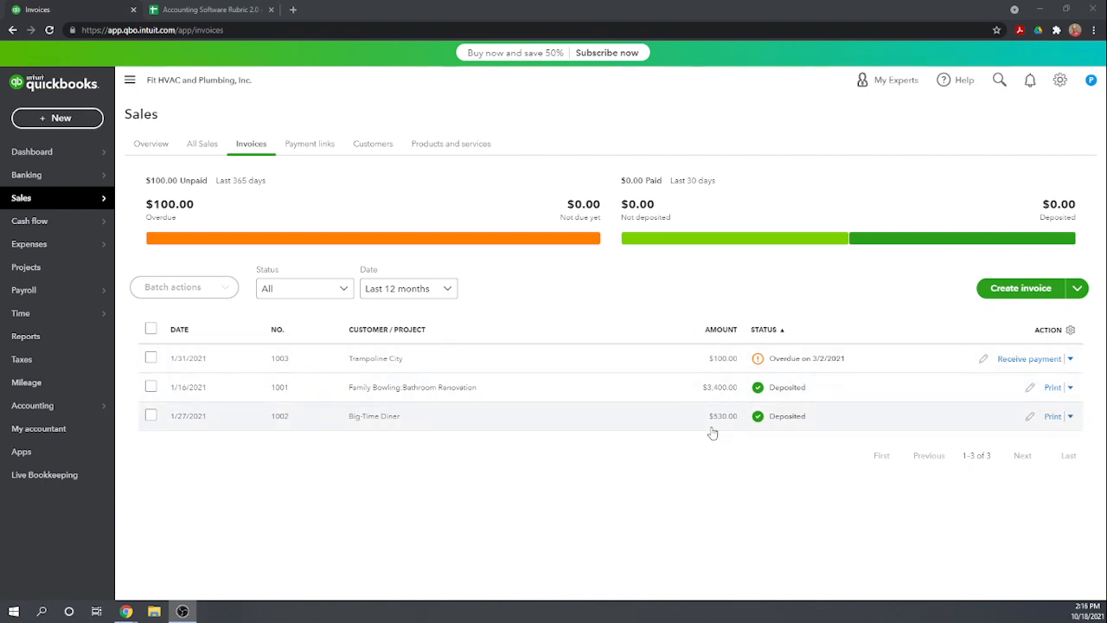
pyautogui.click(791, 391)
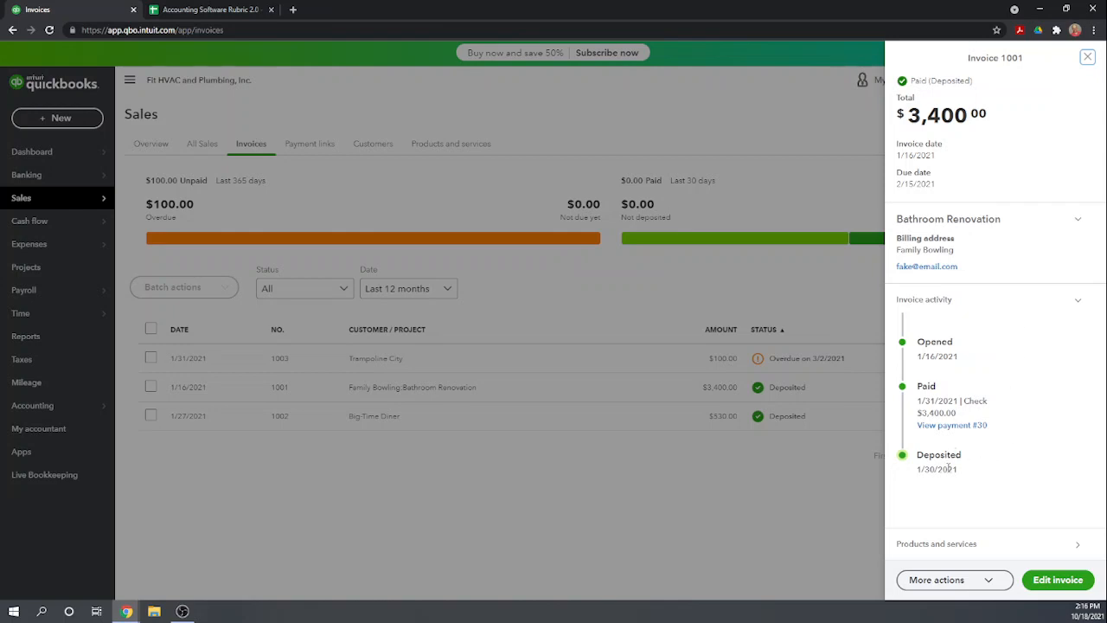
pyautogui.click(1062, 580)
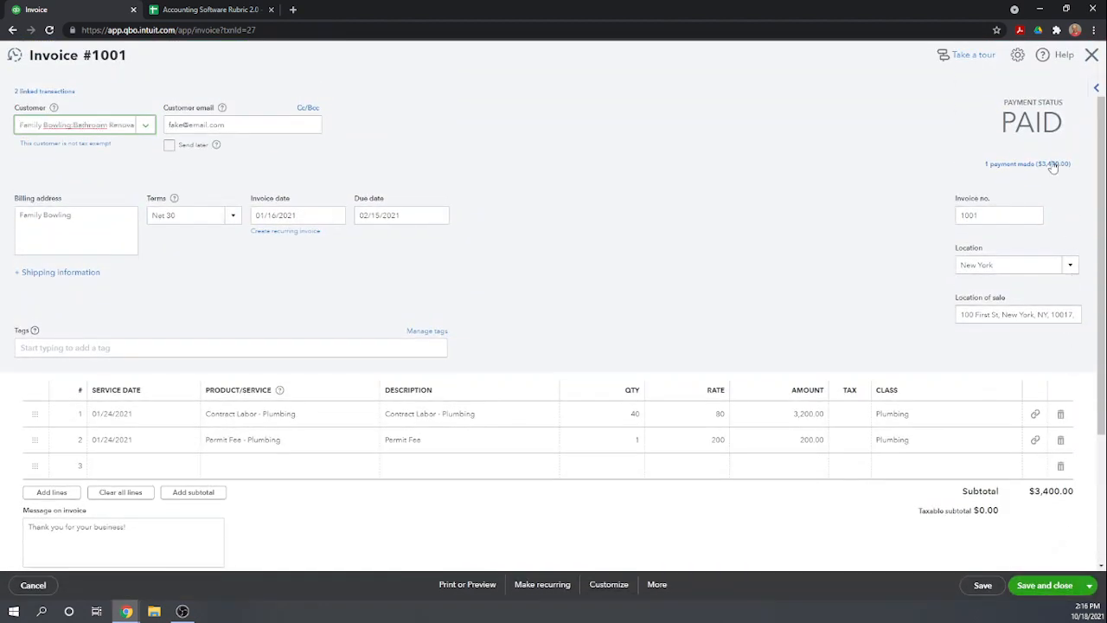
pyautogui.click(1051, 164)
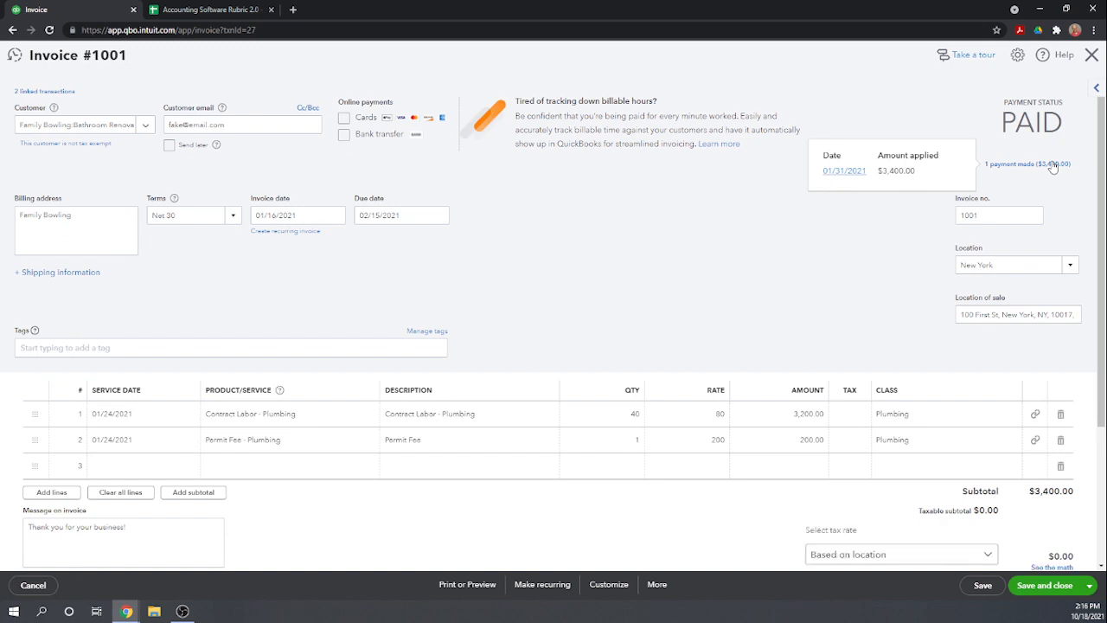
pyautogui.click(850, 173)
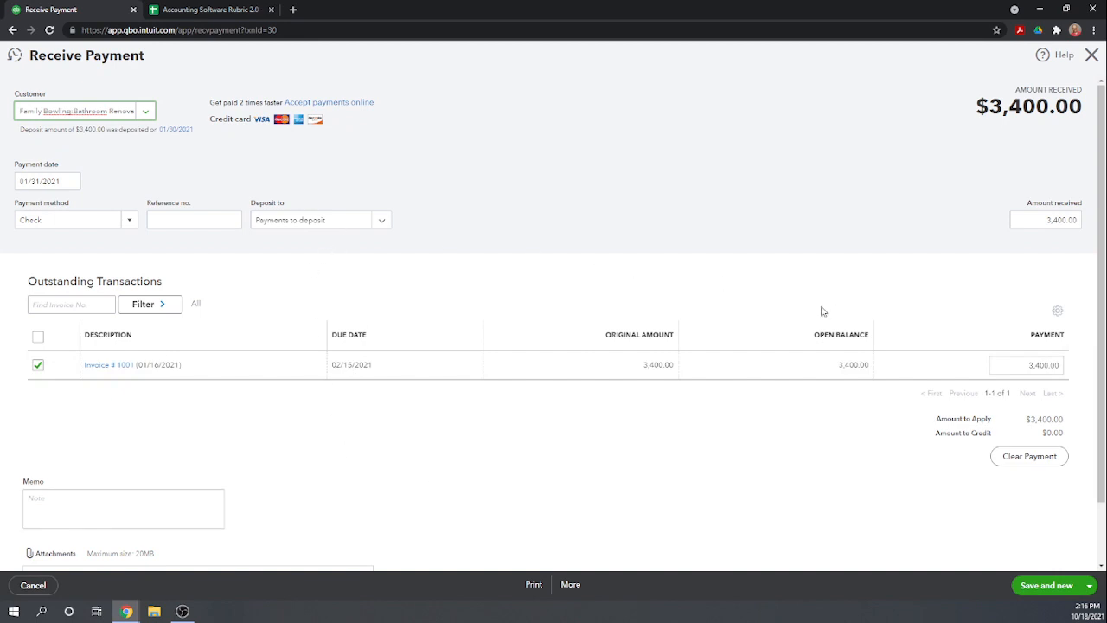
pyautogui.click(1092, 56)
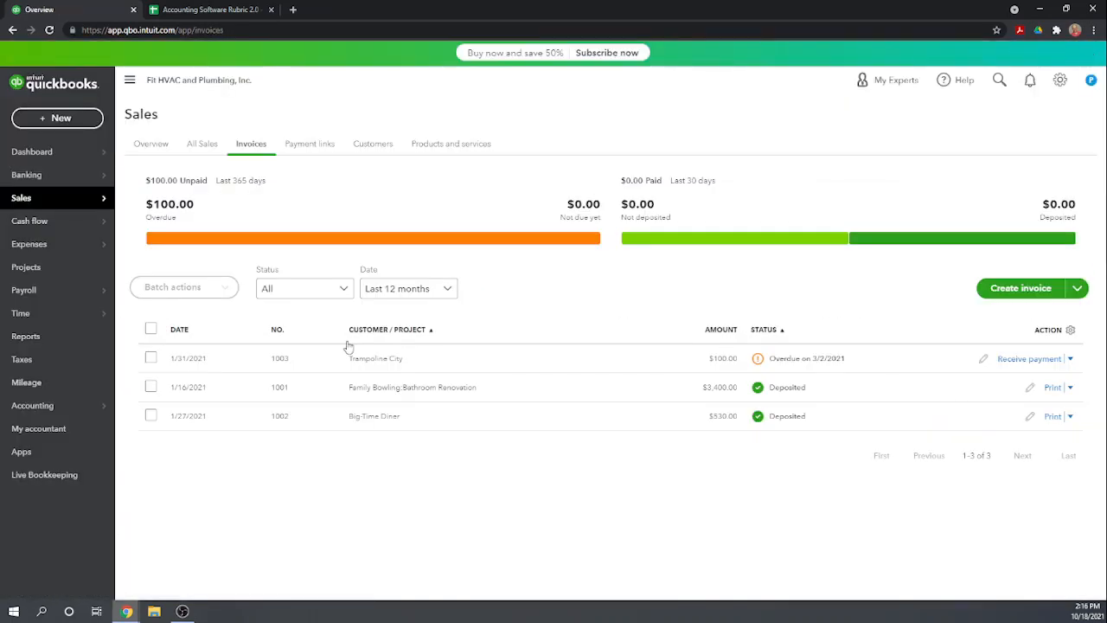
# Open the Payments to deposit register from the chart of accounts and examine which account the deposits went to
pyautogui.moveTo(38, 416)
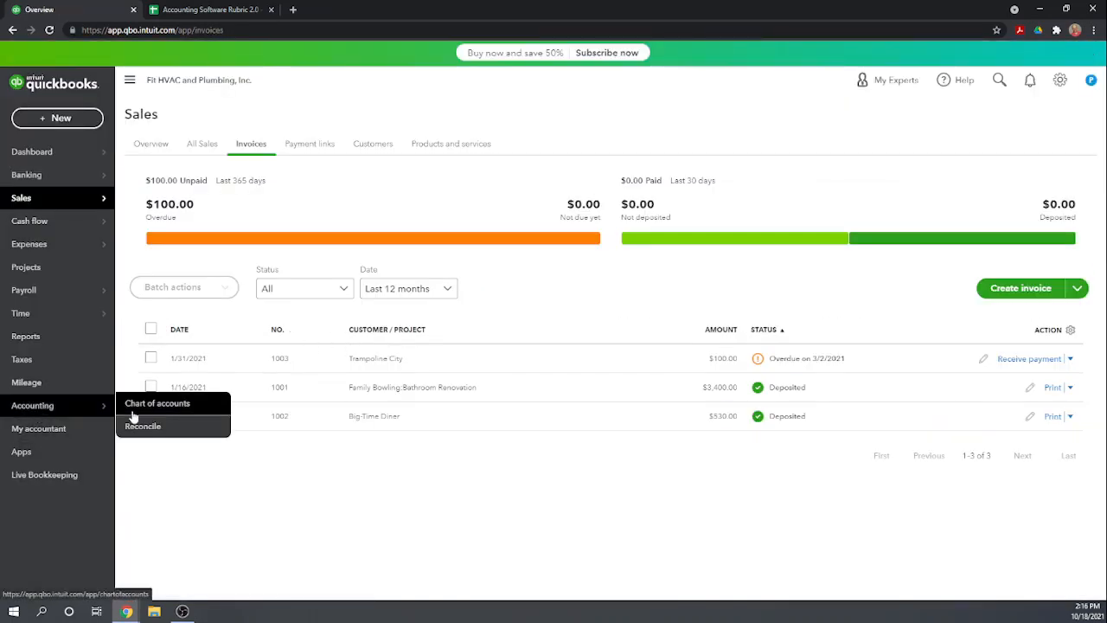
pyautogui.click(139, 407)
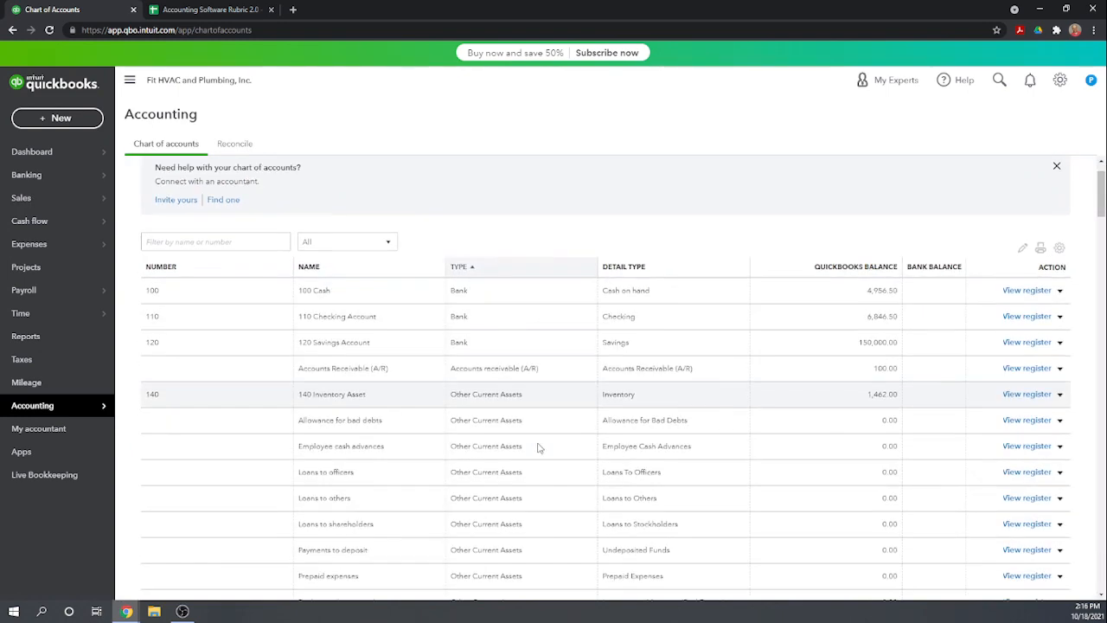
pyautogui.scroll(-3, 583, 439)
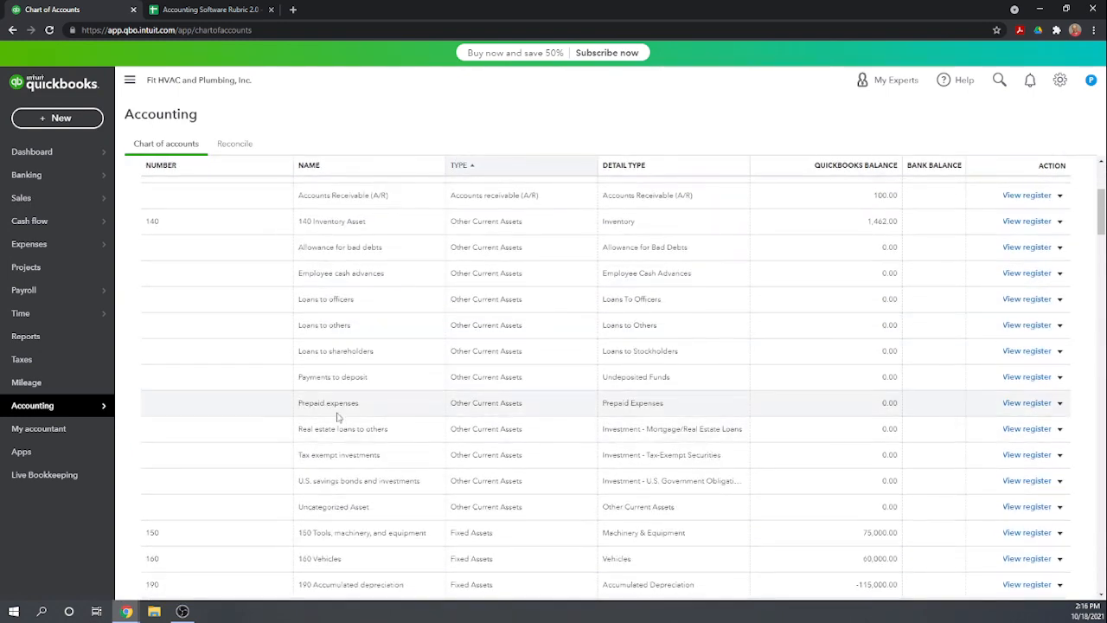
pyautogui.click(1021, 377)
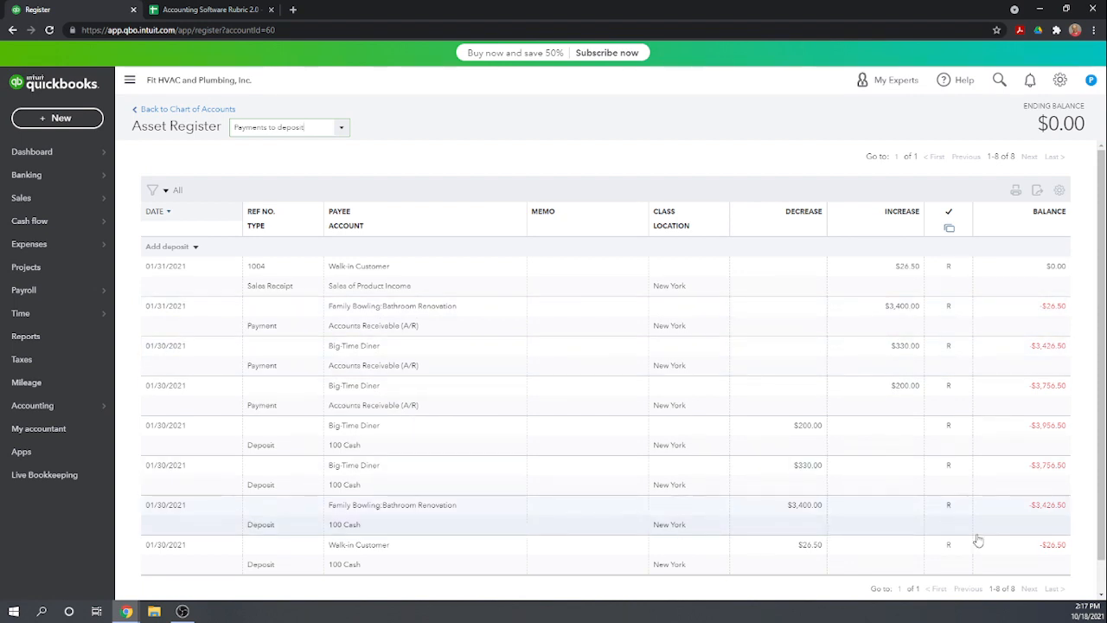
pyautogui.scroll(-2, 978, 540)
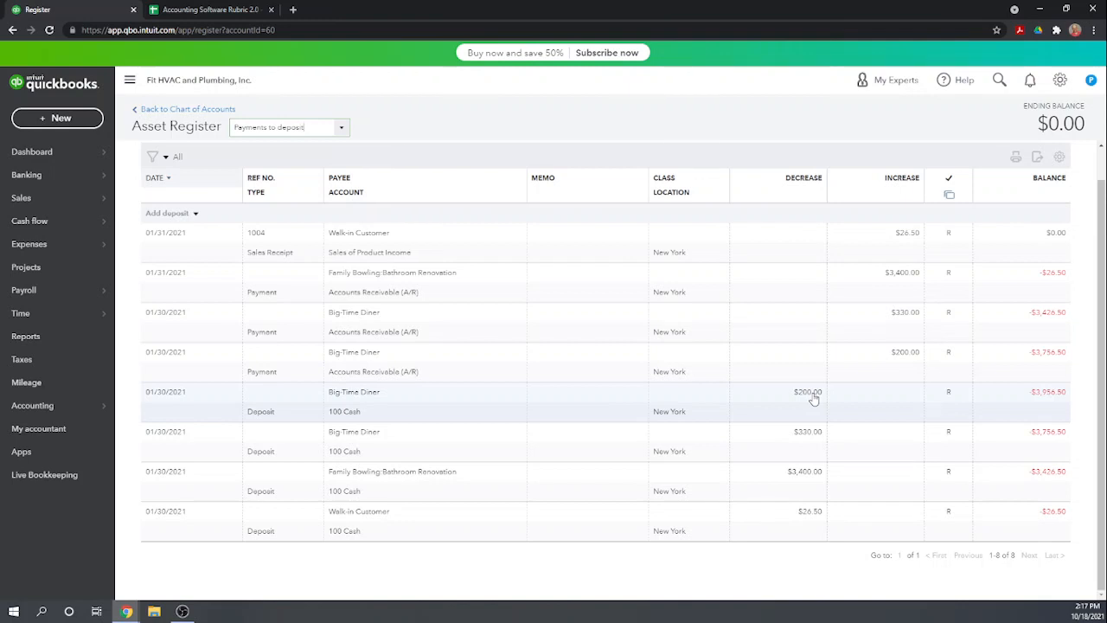
# Open the bank deposit behind the 200.00 Big-Time Diner entry dated 01/30/2021 for editing
pyautogui.click(474, 408)
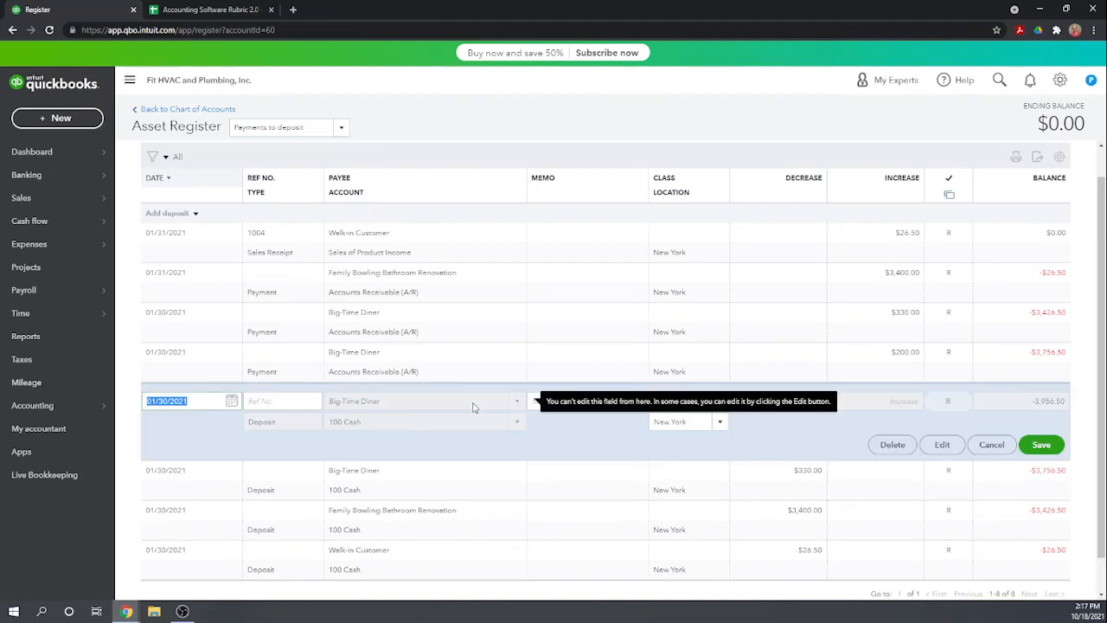
pyautogui.click(517, 424)
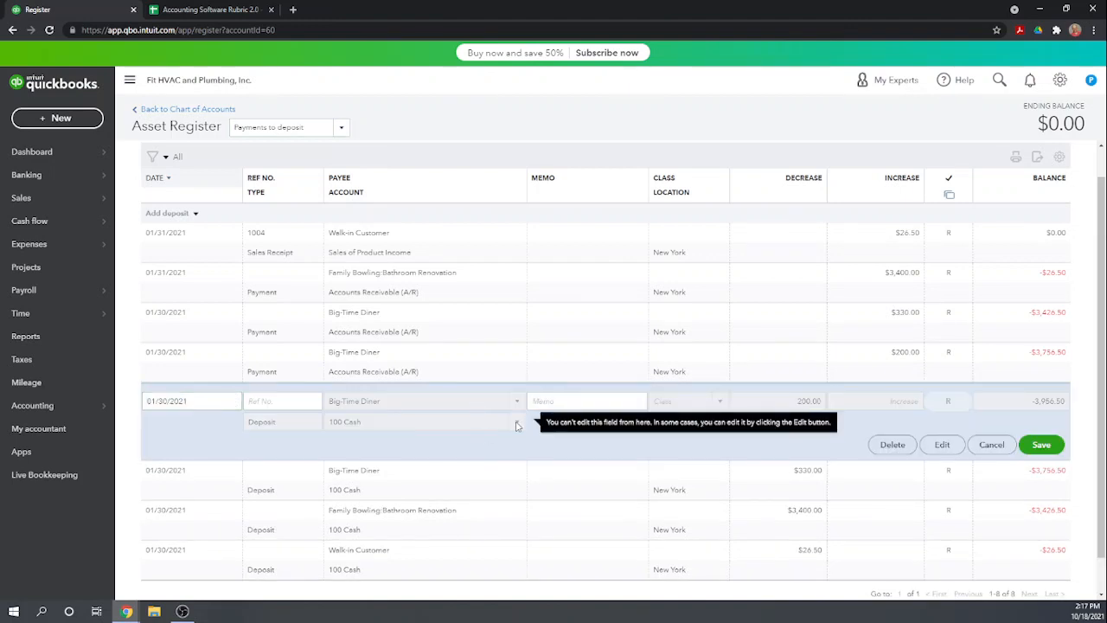
pyautogui.click(943, 445)
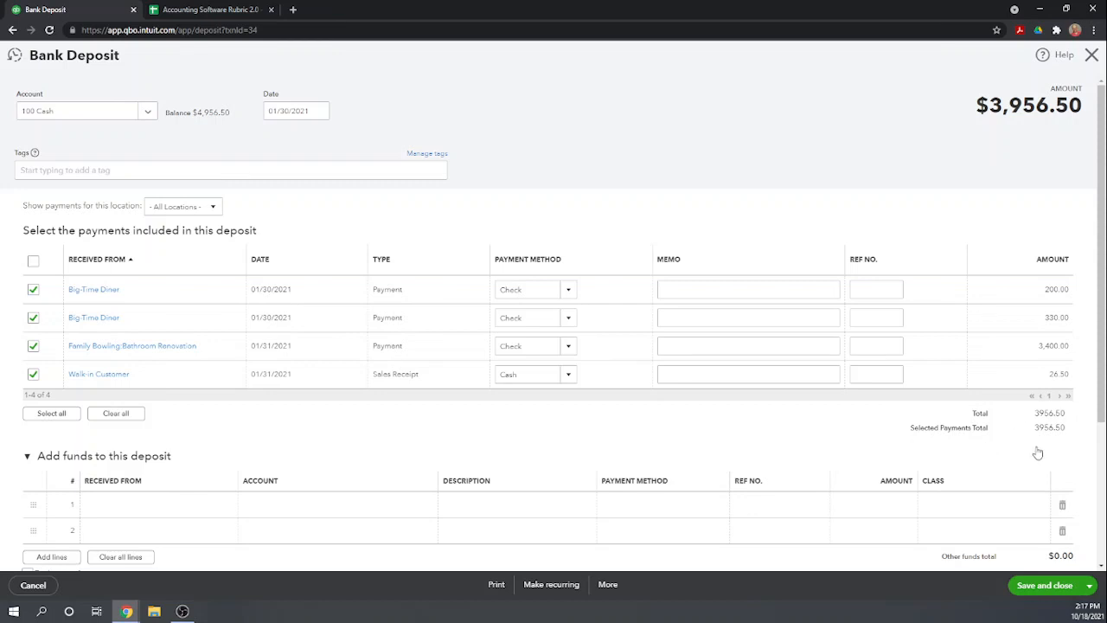
# Change the bank deposit's account to 110 Checking Account, save it, and check the deposit entries in the Payments to deposit register
pyautogui.scroll(-1, 1038, 450)
pyautogui.scroll(1, 1038, 450)
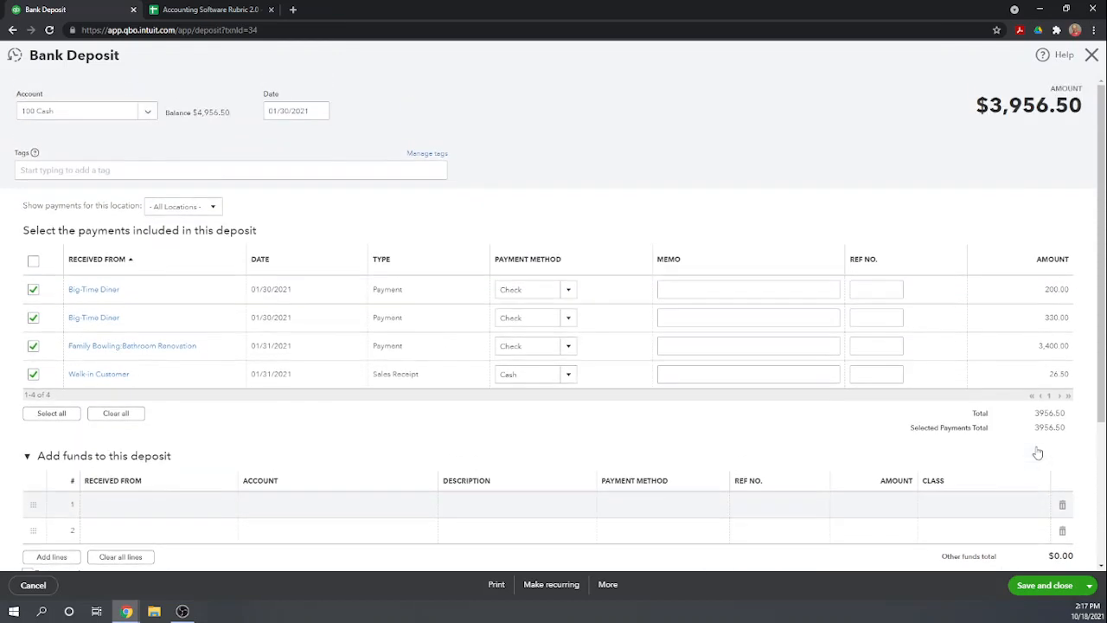
pyautogui.click(147, 114)
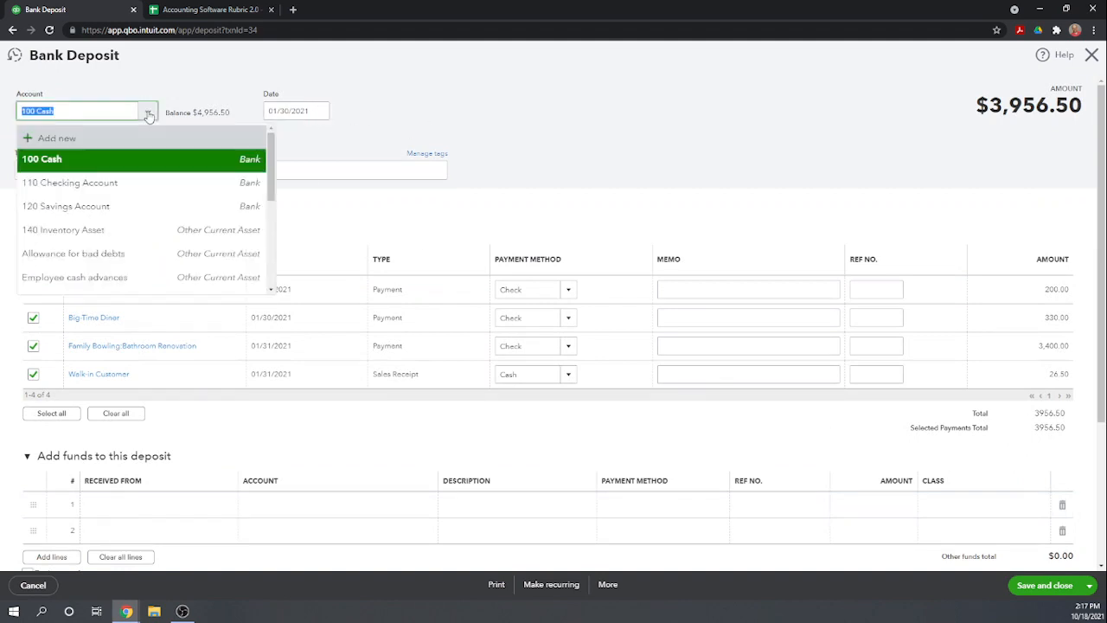
pyautogui.click(98, 189)
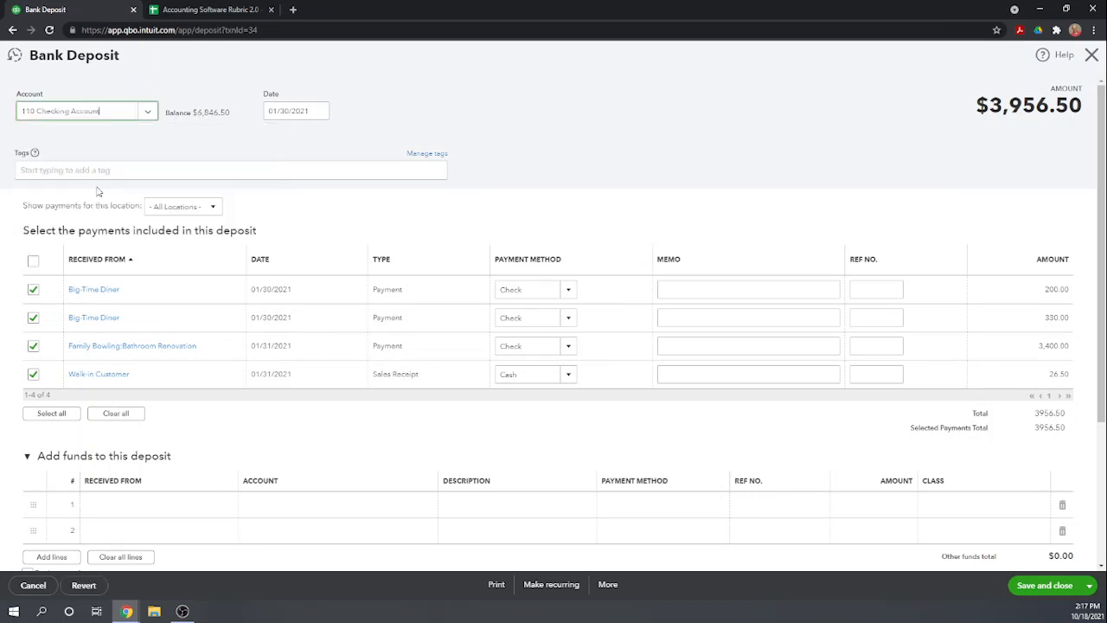
pyautogui.scroll(-1, 610, 155)
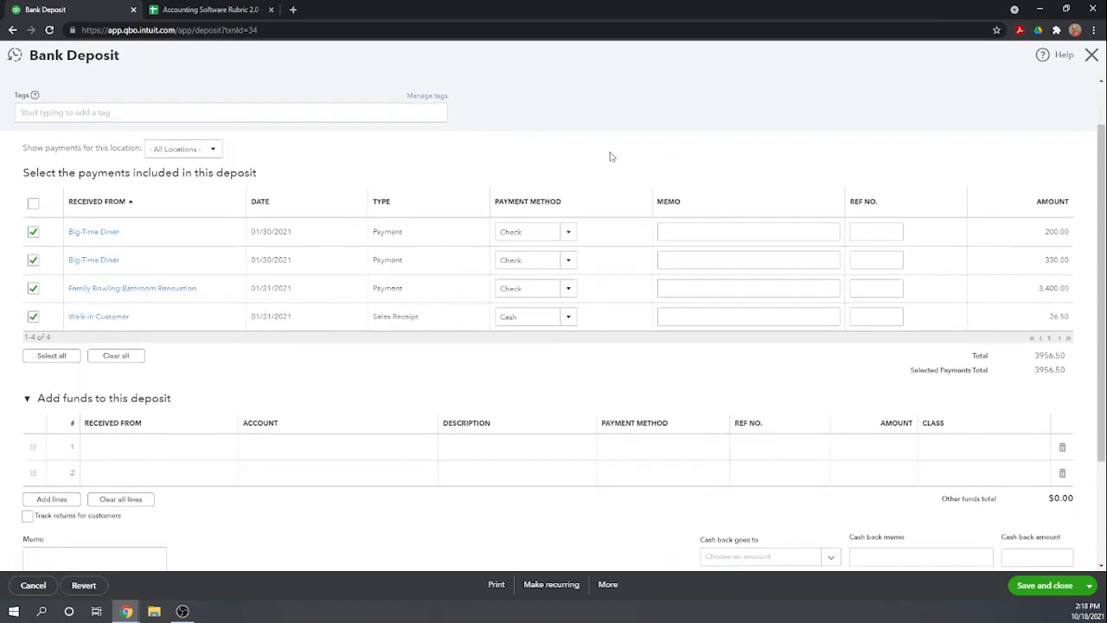
pyautogui.click(1043, 586)
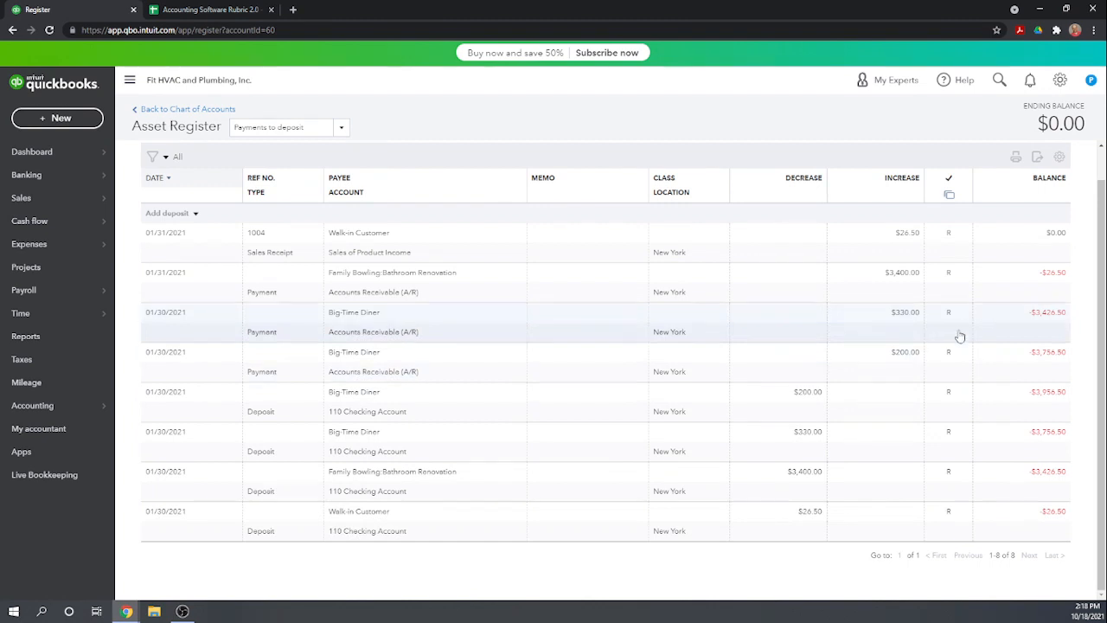
pyautogui.scroll(2, 856, 472)
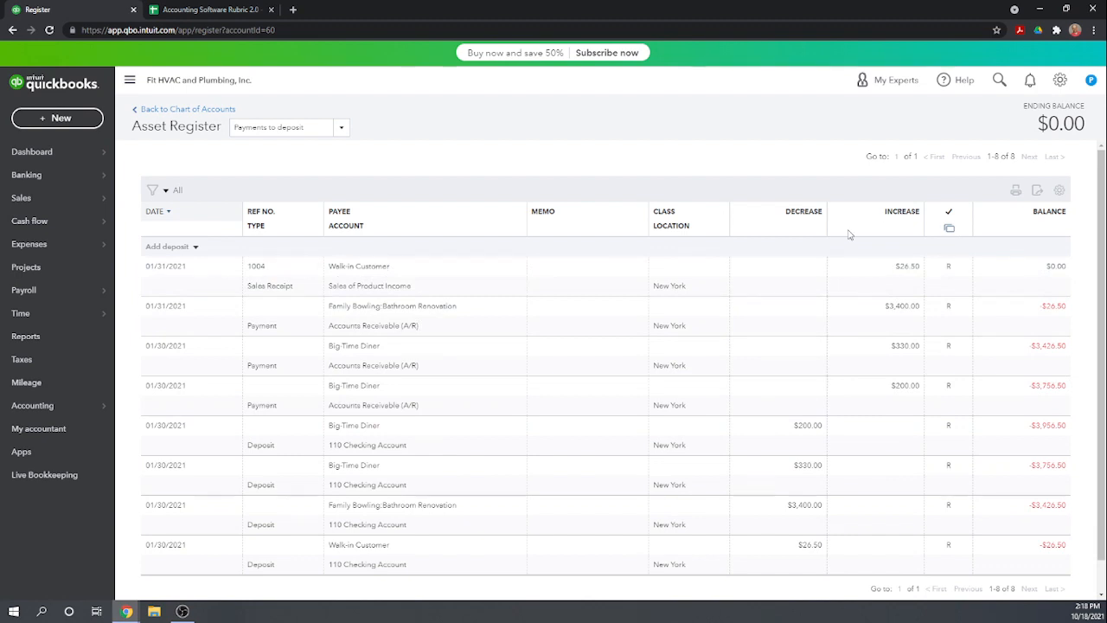
pyautogui.scroll(-1, 869, 292)
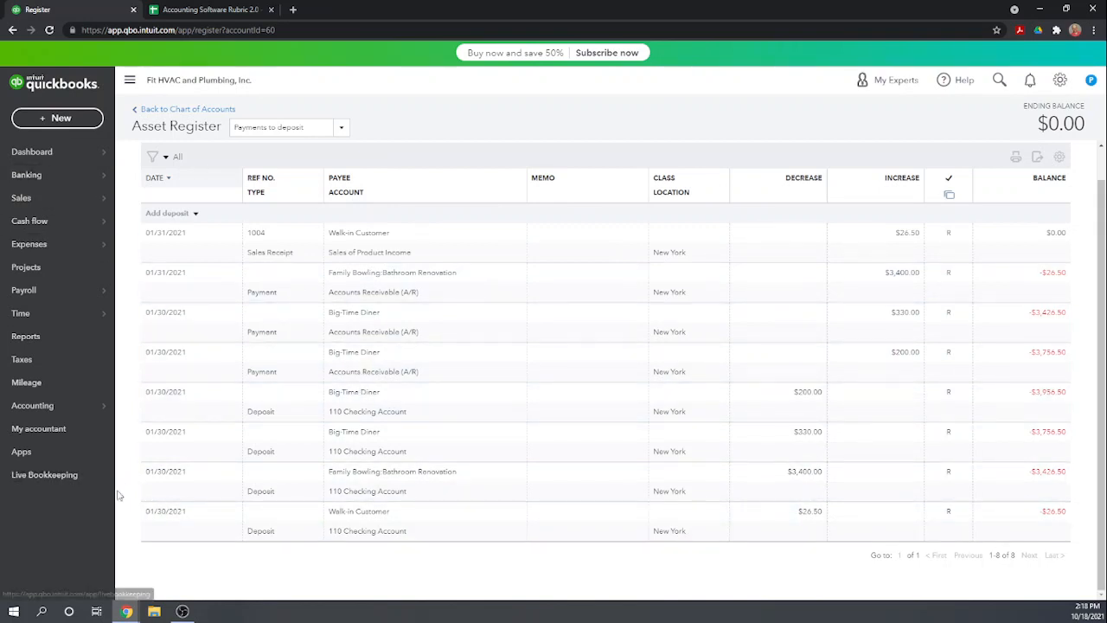
# Resume reconciling 110 Checking Account, mark the 01/30/2021 deposit of 3,956.50 as cleared, and save the reconciliation for later
pyautogui.moveTo(35, 414)
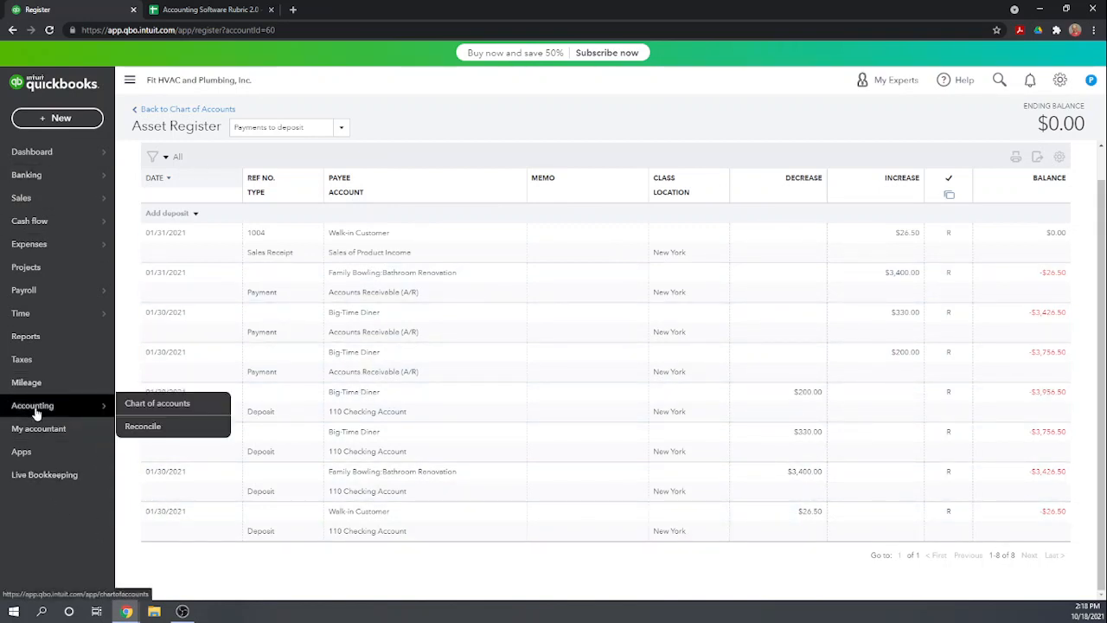
pyautogui.click(137, 433)
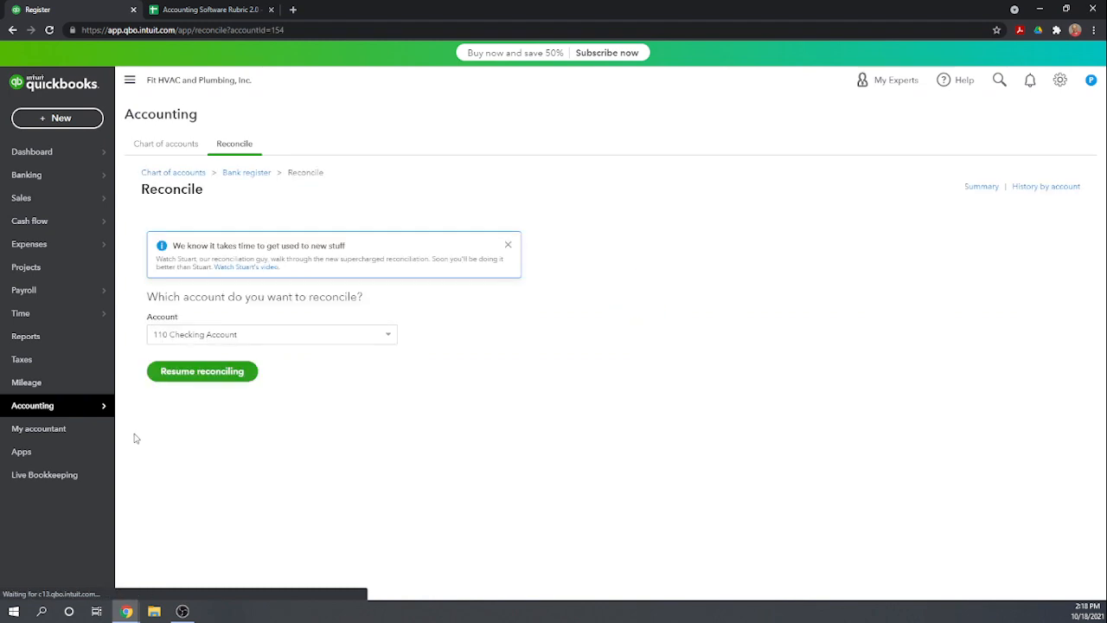
pyautogui.click(213, 377)
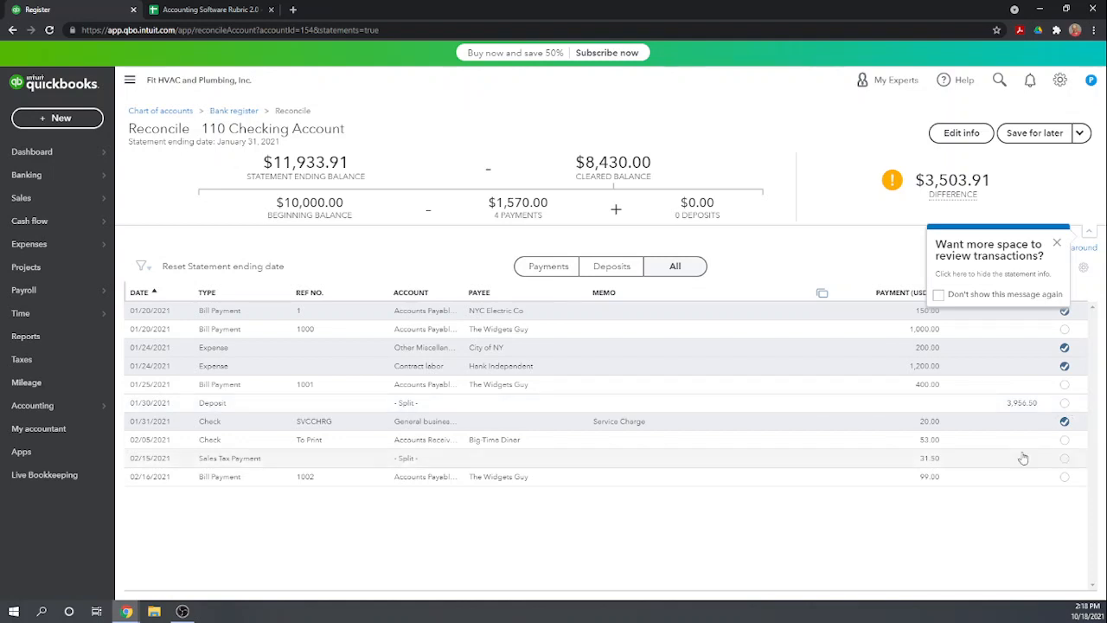
pyautogui.click(1065, 403)
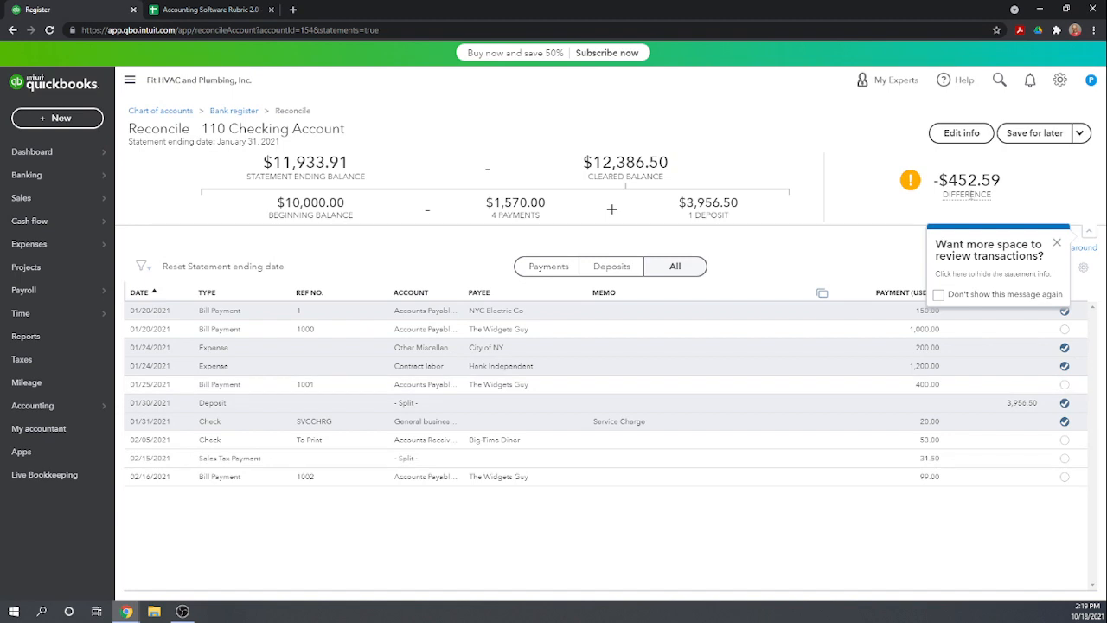
pyautogui.click(1029, 138)
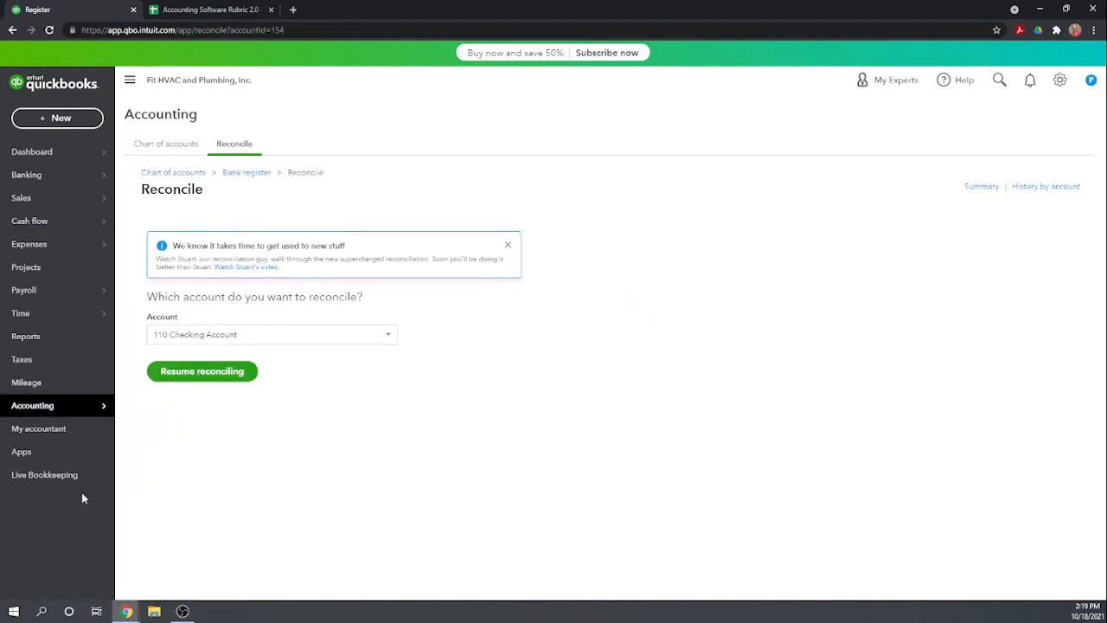
# Open the 08/14/2021 Lowes expense from the expense transactions, set its payment account to 110 Checking Account, and save it
pyautogui.moveTo(39, 407)
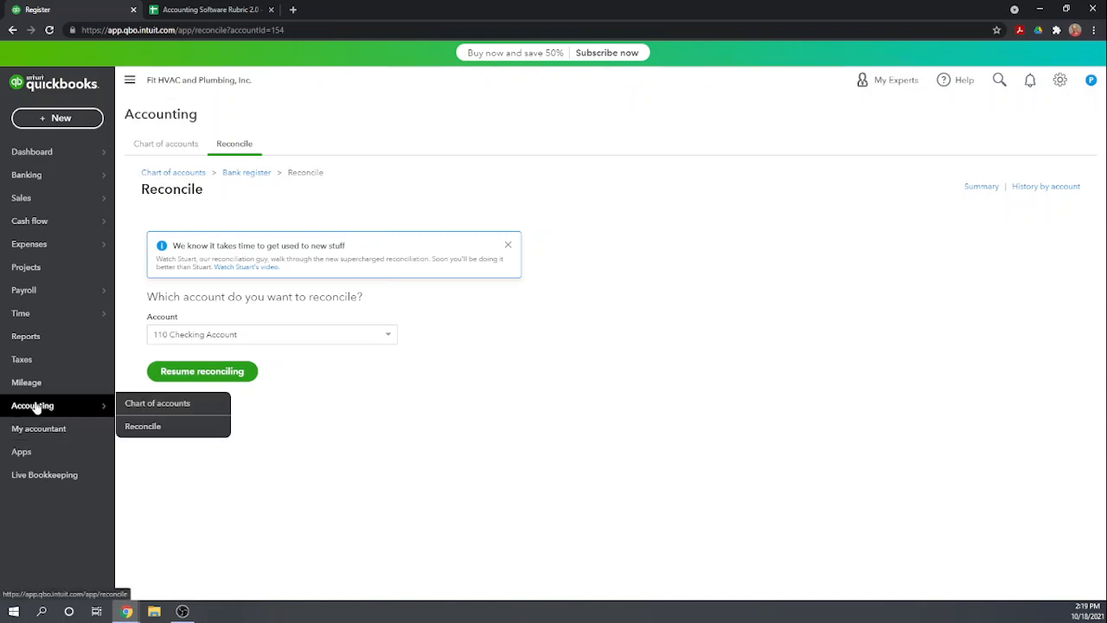
pyautogui.moveTo(39, 250)
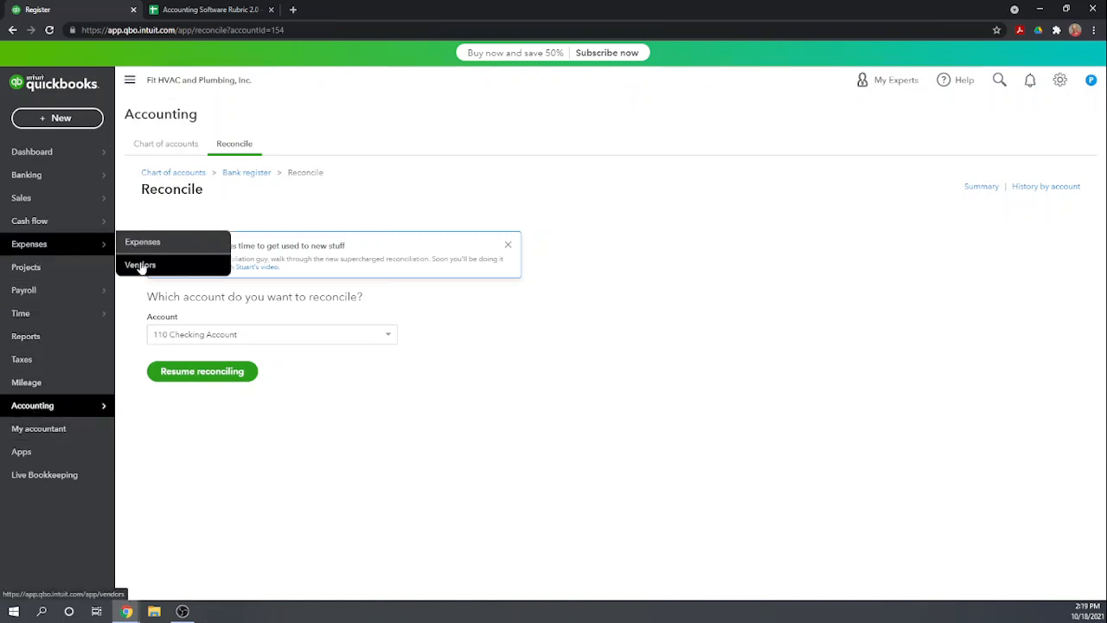
pyautogui.click(161, 246)
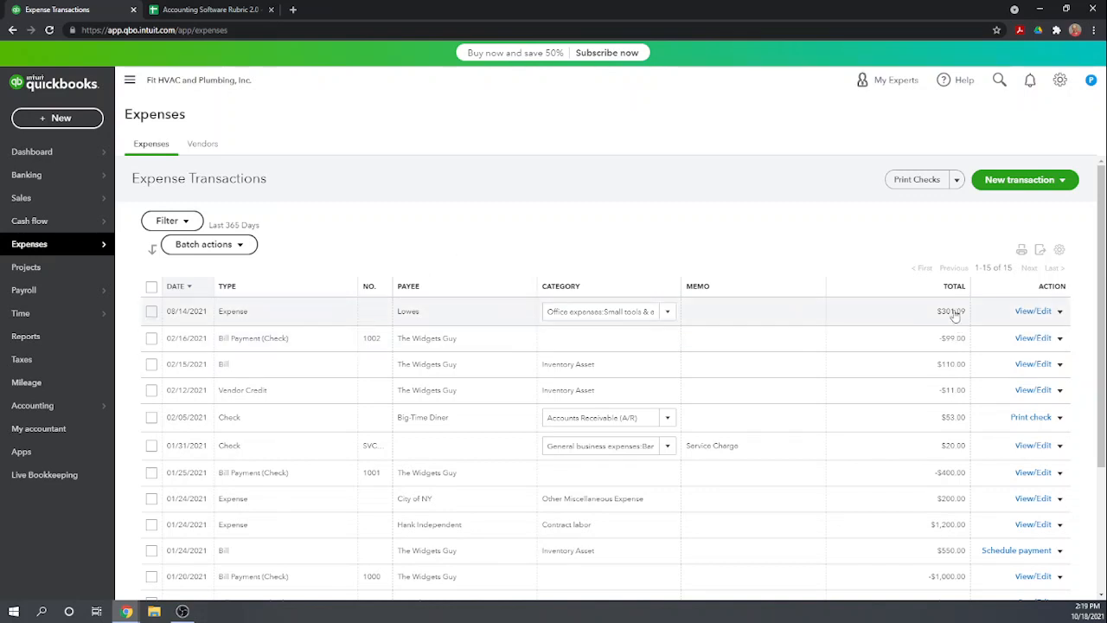
pyautogui.click(1033, 311)
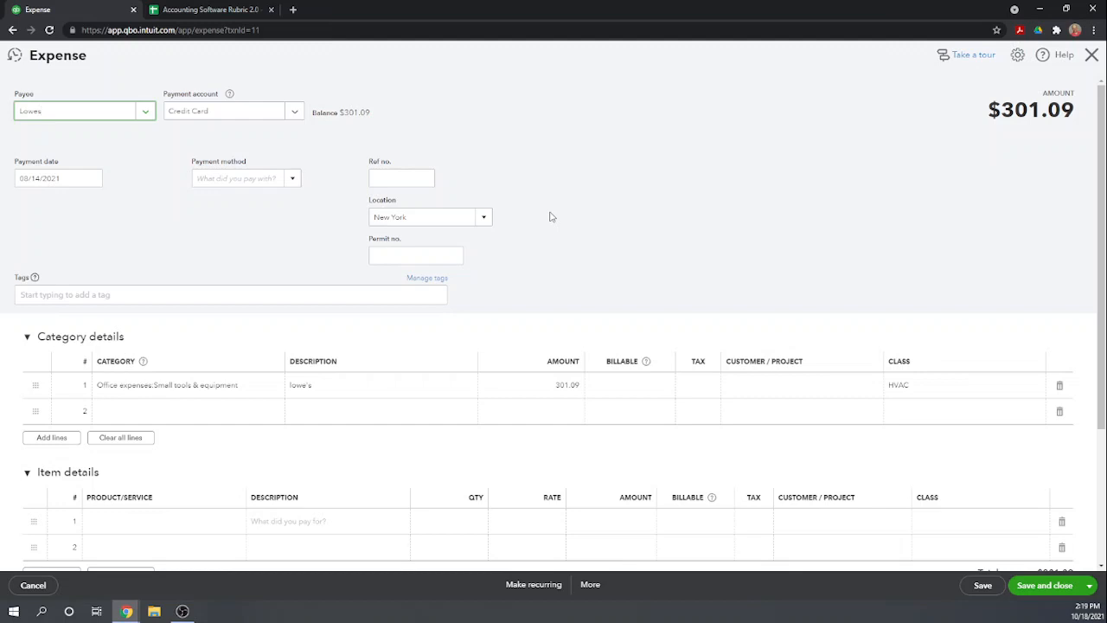
pyautogui.click(294, 113)
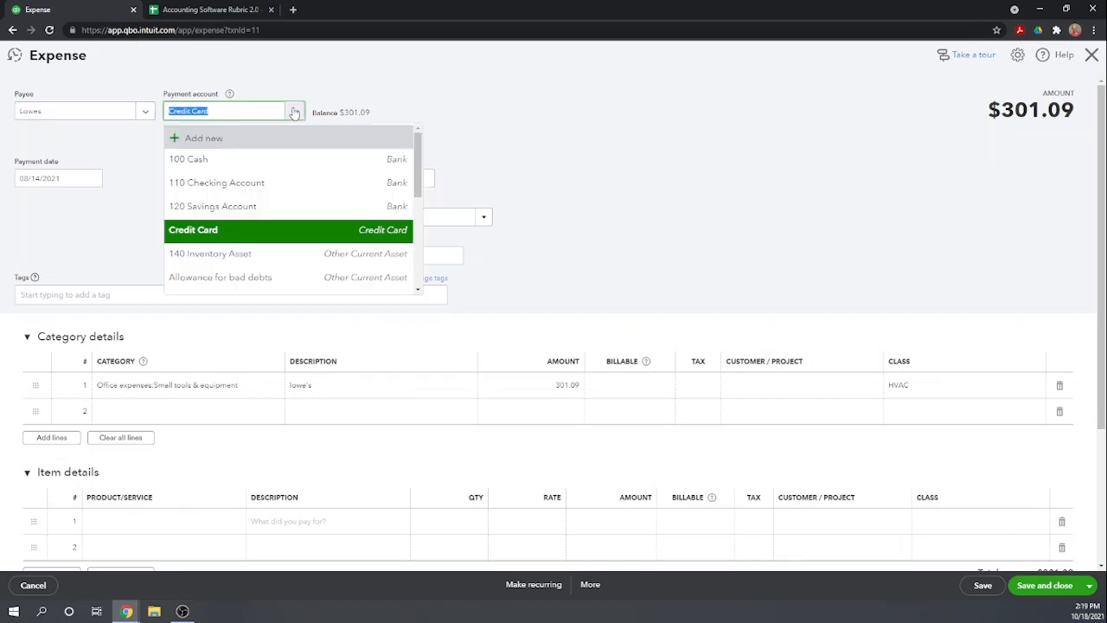
pyautogui.click(245, 184)
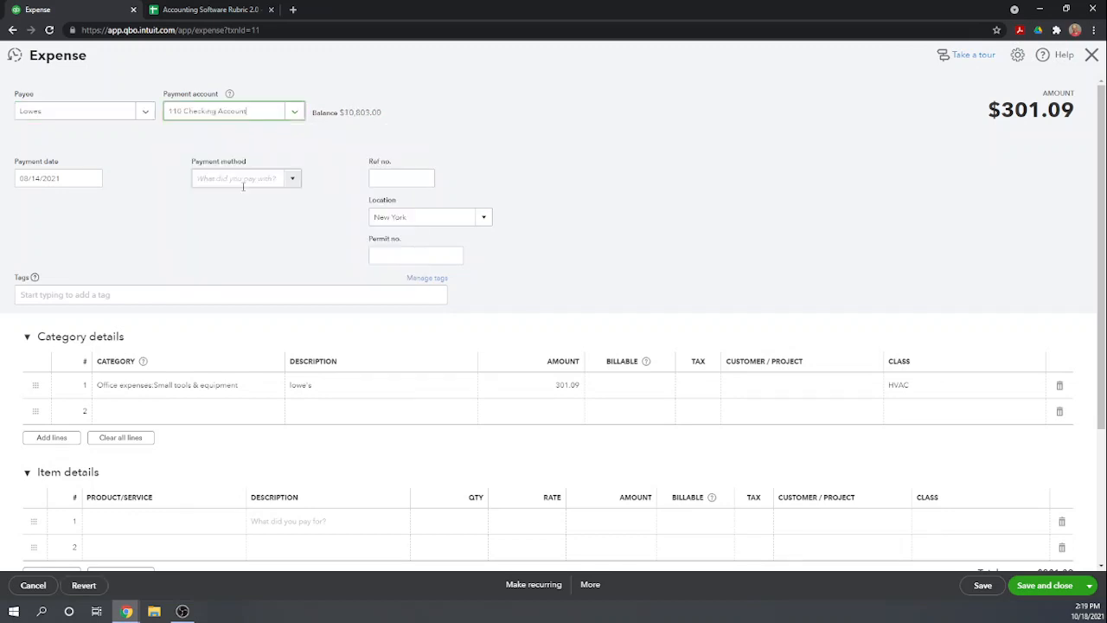
pyautogui.click(1042, 588)
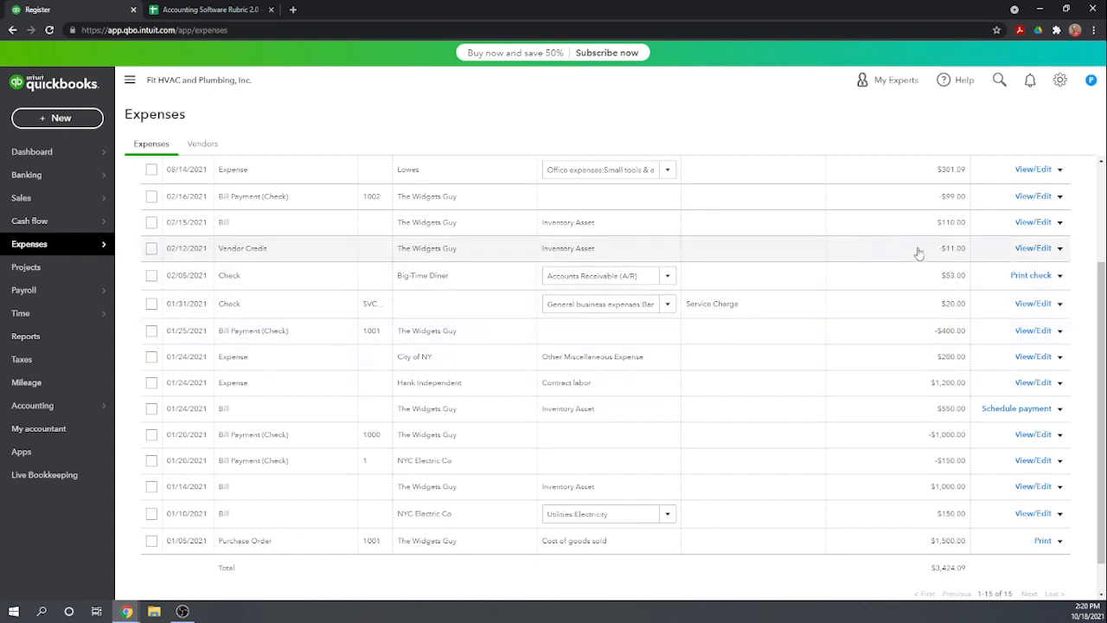
# Check the expense transactions down to the oldest entry and open the NYC Telephone Co. vendor record
pyautogui.scroll(-1, 944, 376)
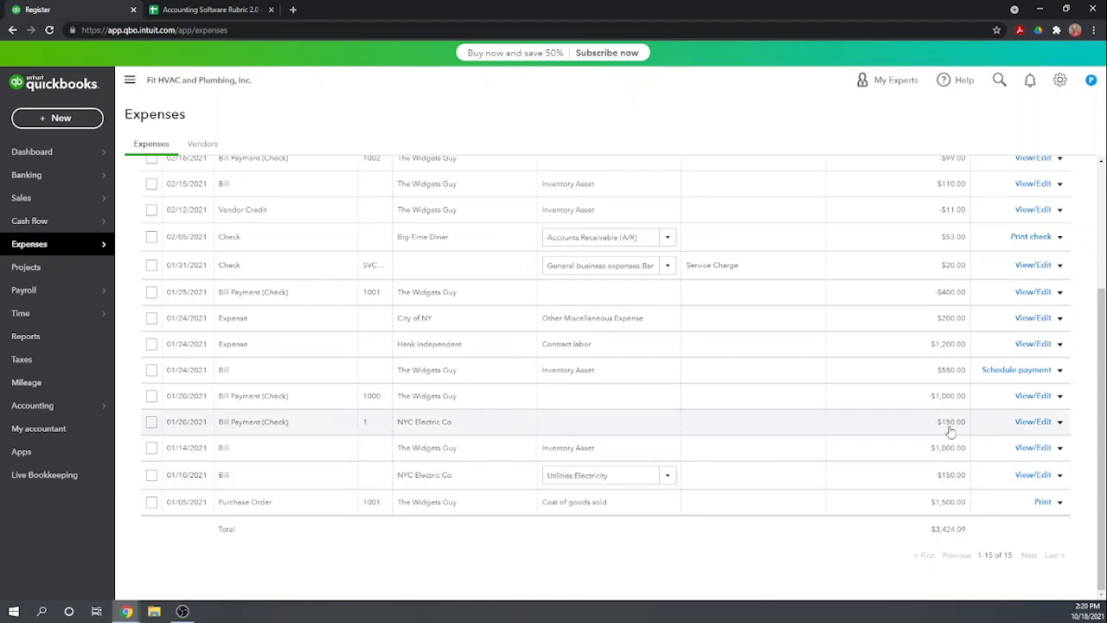
pyautogui.scroll(3, 949, 430)
pyautogui.scroll(-1, 949, 432)
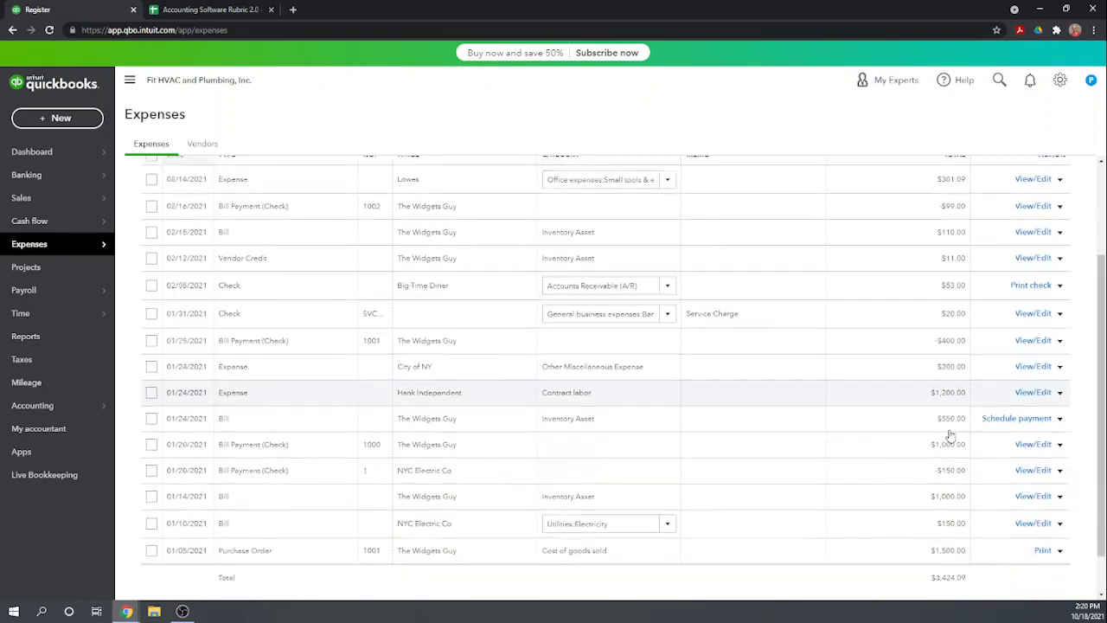
pyautogui.scroll(2, 730, 363)
pyautogui.click(203, 146)
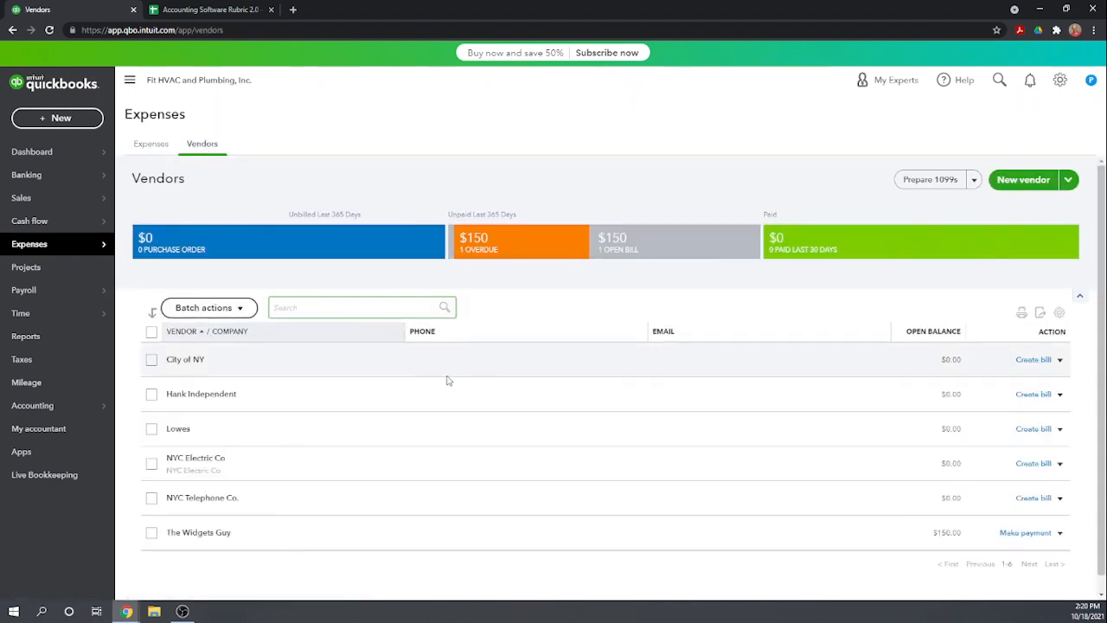
pyautogui.scroll(-1, 447, 381)
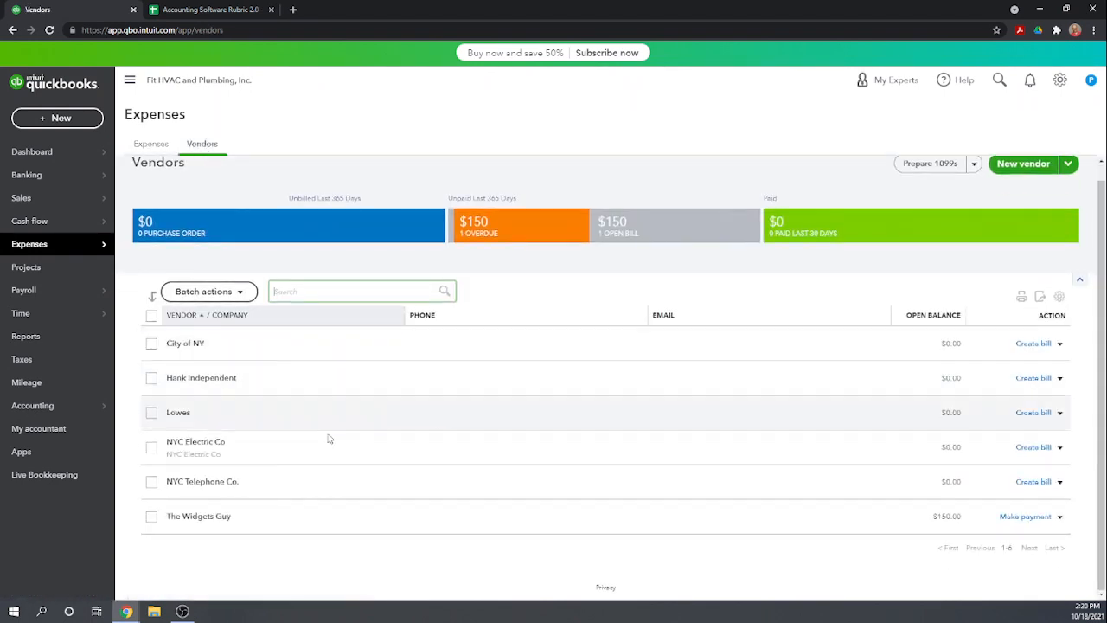
pyautogui.click(216, 484)
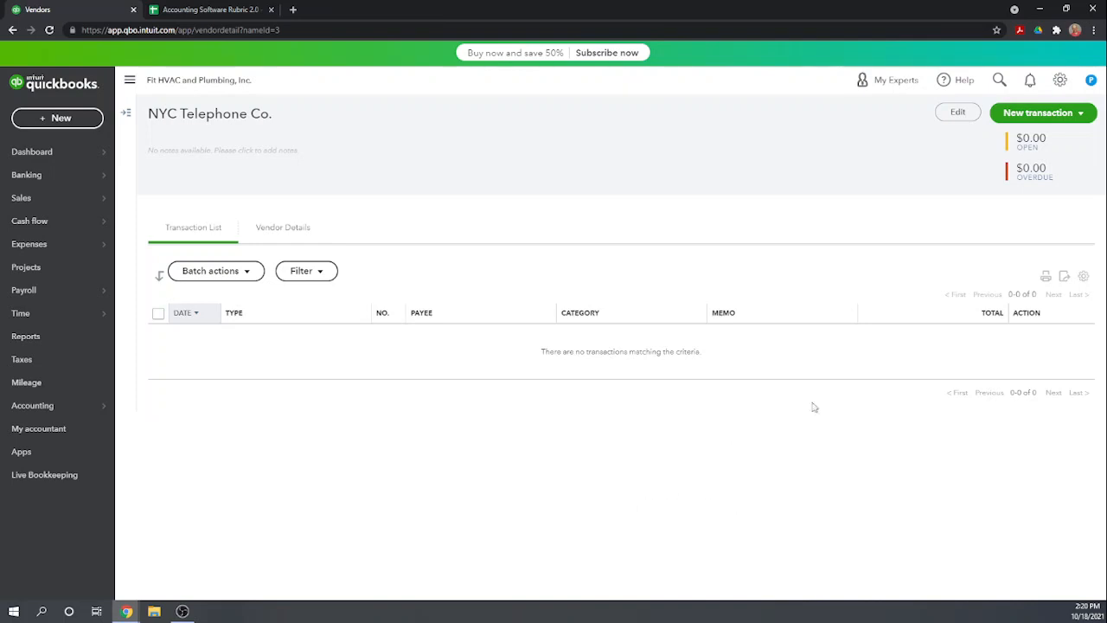
# Start a new expense for NYC Telephone Co. with payment date 01/08/2021 and payment method Auto
pyautogui.click(1041, 114)
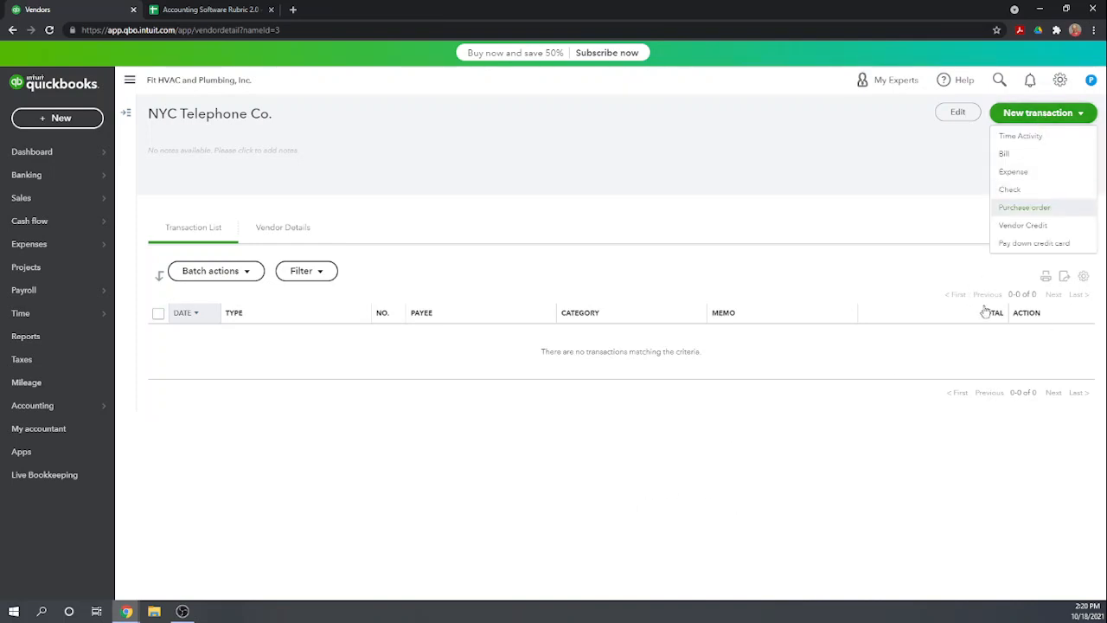
pyautogui.click(1014, 171)
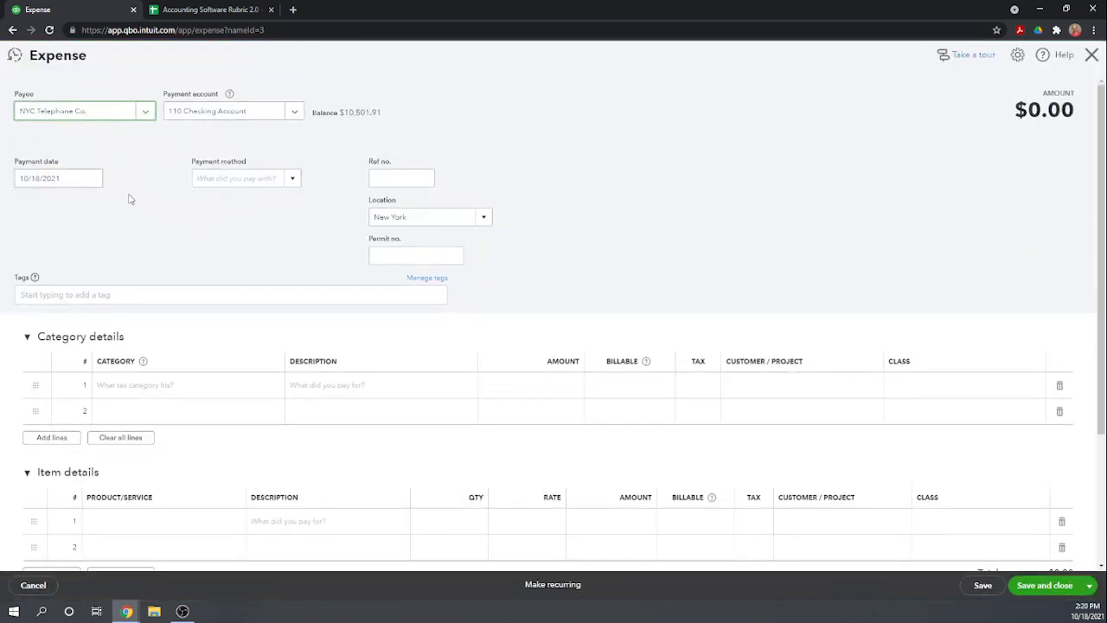
pyautogui.click(90, 179)
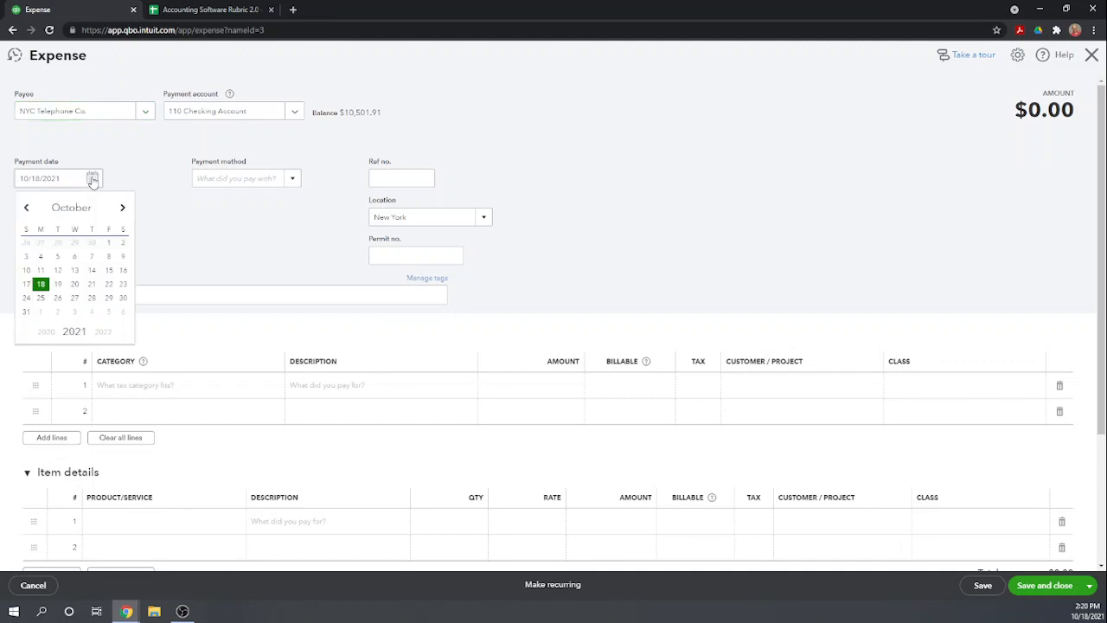
pyautogui.moveTo(60, 180); pyautogui.dragTo(2, 186)
pyautogui.write('6')
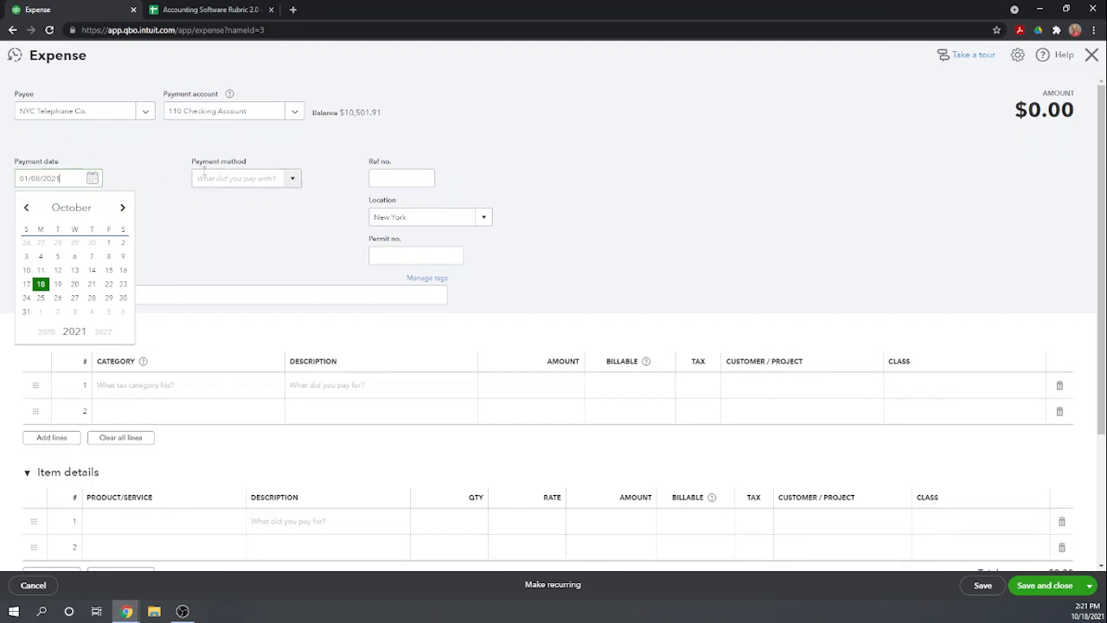
pyautogui.click(292, 182)
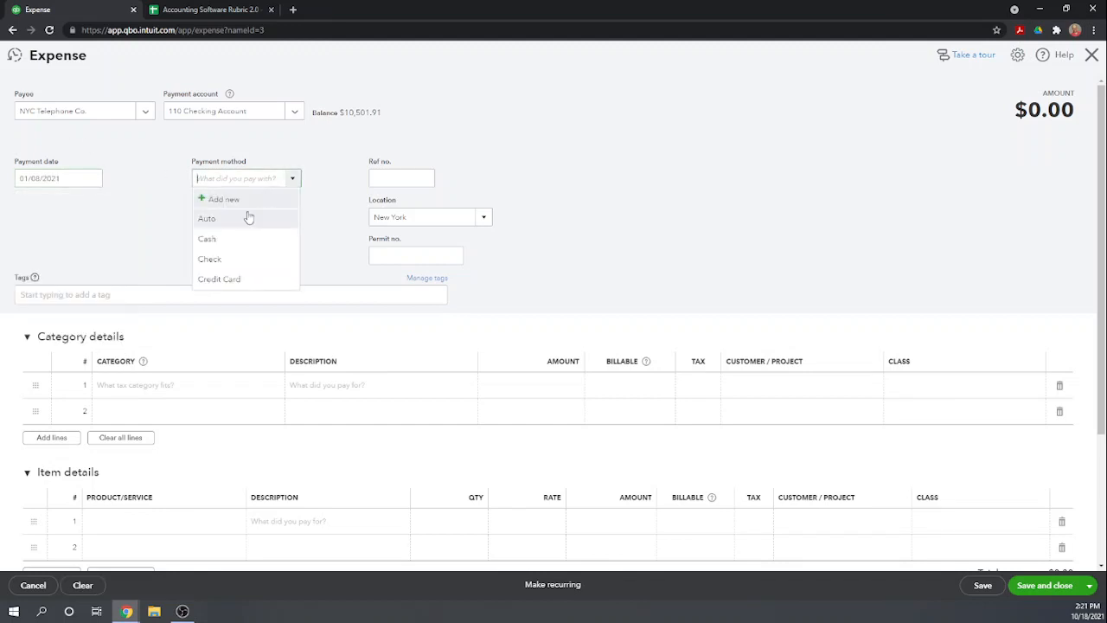
pyautogui.click(214, 218)
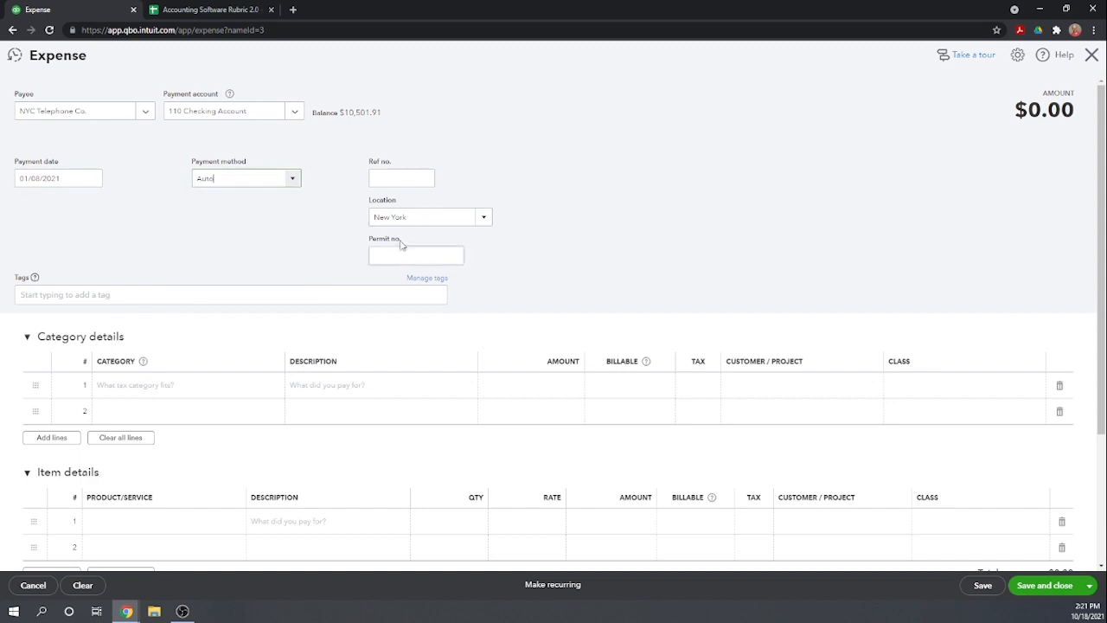
# Set the first category line of the NYC Telephone Co. expense to Phone service under Utilities
pyautogui.click(164, 387)
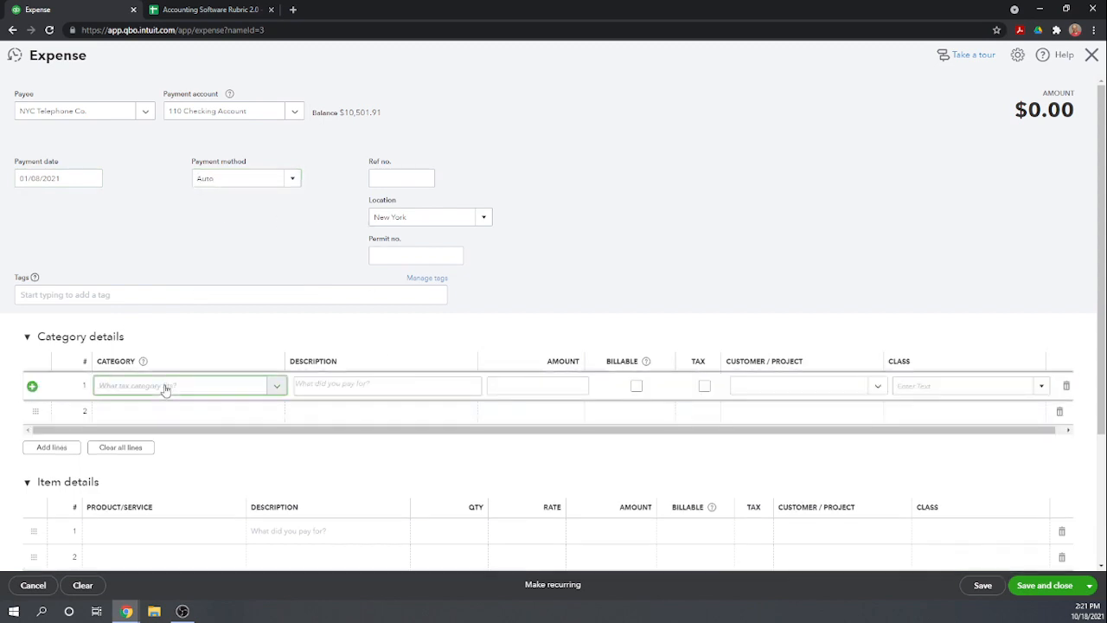
pyautogui.write('F')
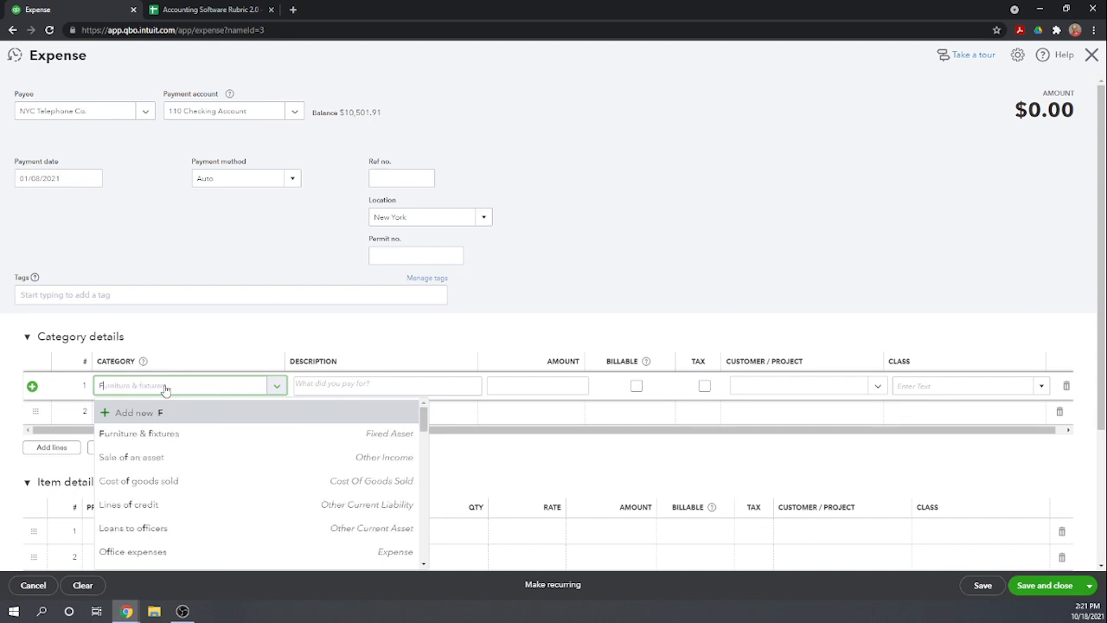
pyautogui.press('BackSpace')
pyautogui.write('TELE')
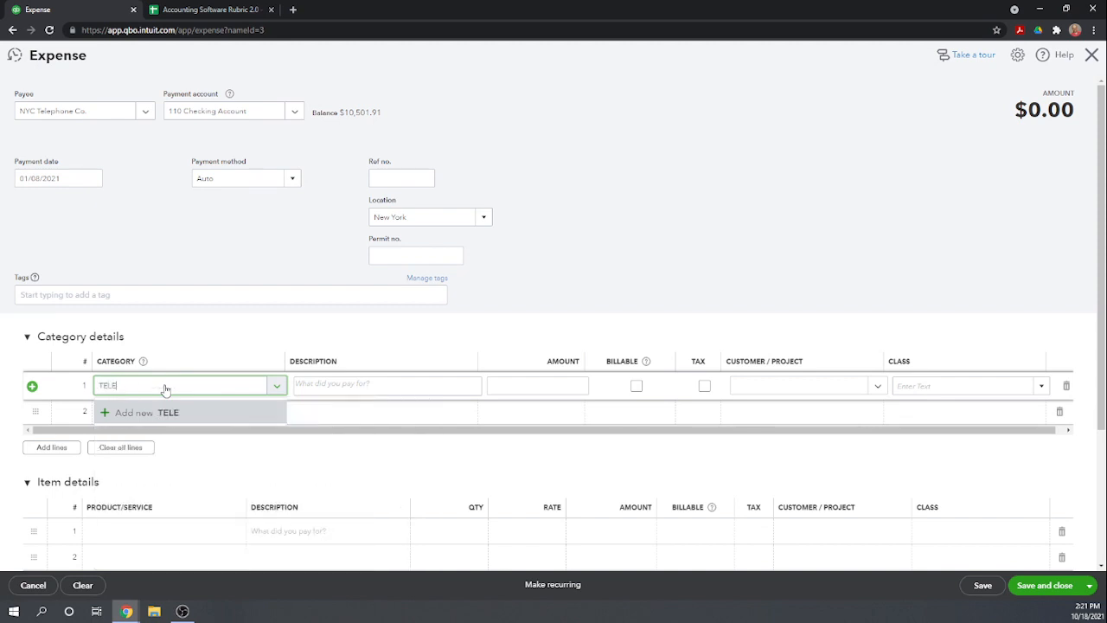
pyautogui.press('BackSpace')
pyautogui.press('BackSpace')
pyautogui.press('BackSpace')
pyautogui.press('BackSpace')
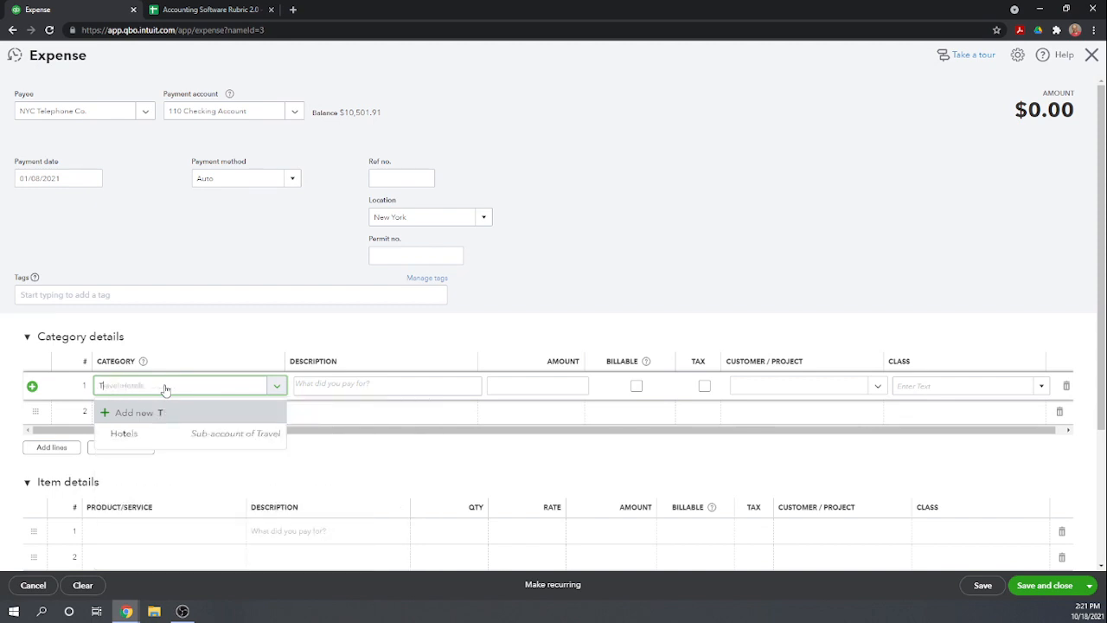
pyautogui.write('ut')
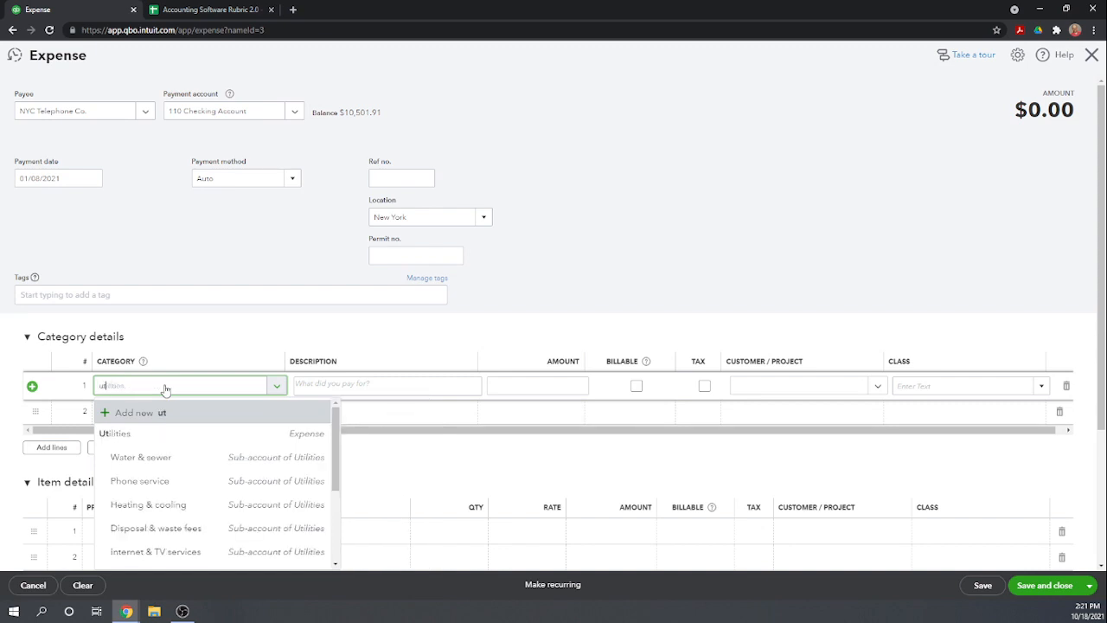
pyautogui.click(166, 481)
# Enter an amount of 150 and the class Administrative on the phone service line, and save and close the expense
pyautogui.click(562, 386)
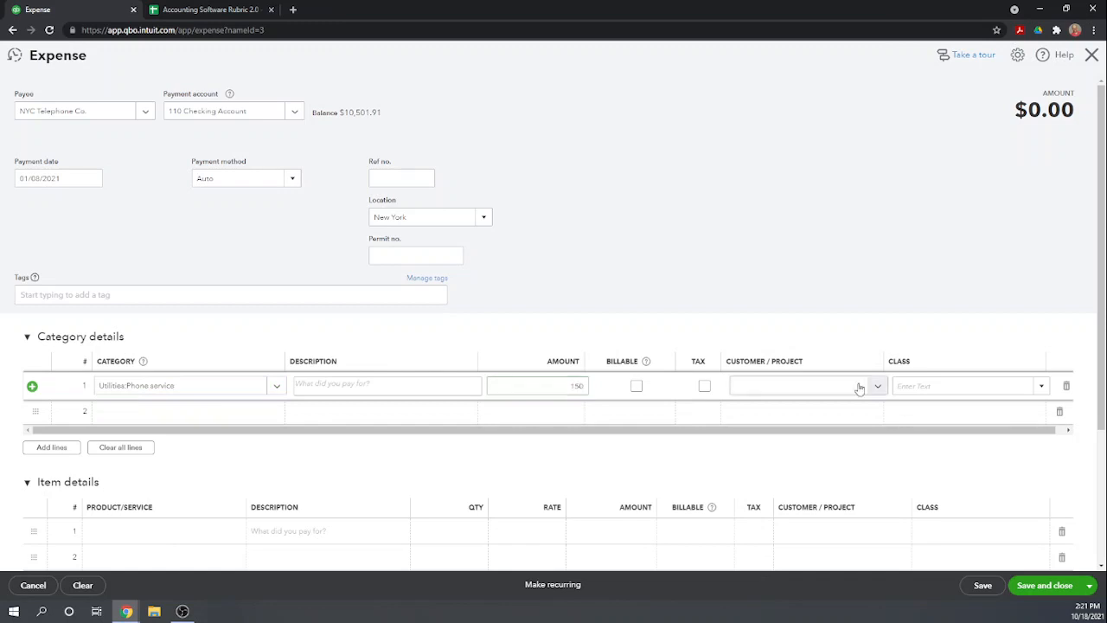
pyautogui.click(916, 388)
pyautogui.write('ad')
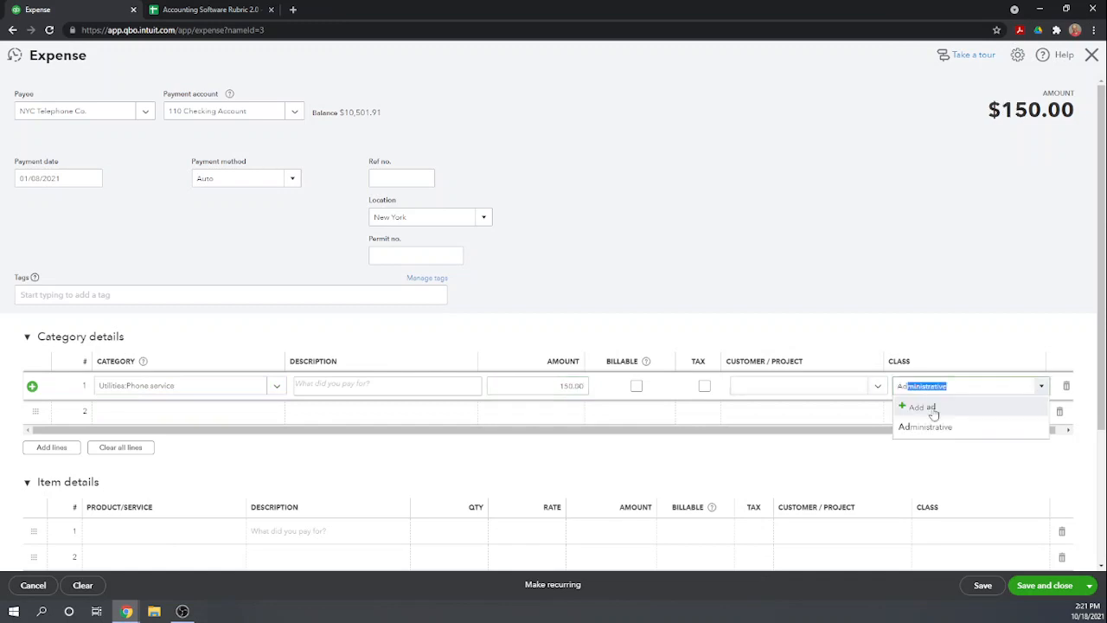
pyautogui.click(939, 428)
pyautogui.scroll(-1, 721, 496)
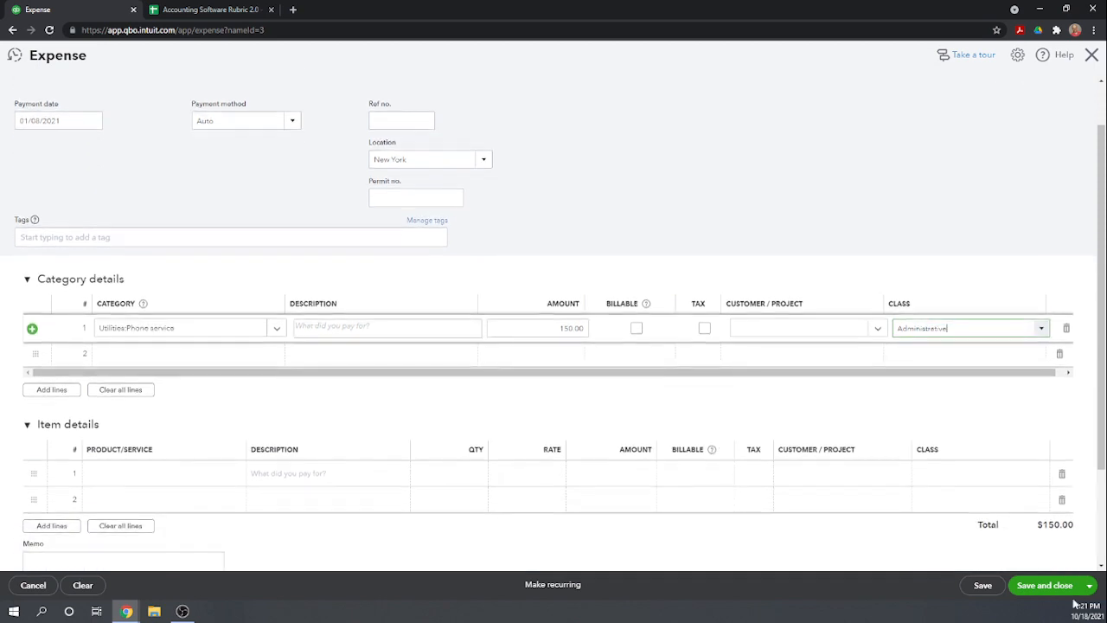
pyautogui.click(1041, 587)
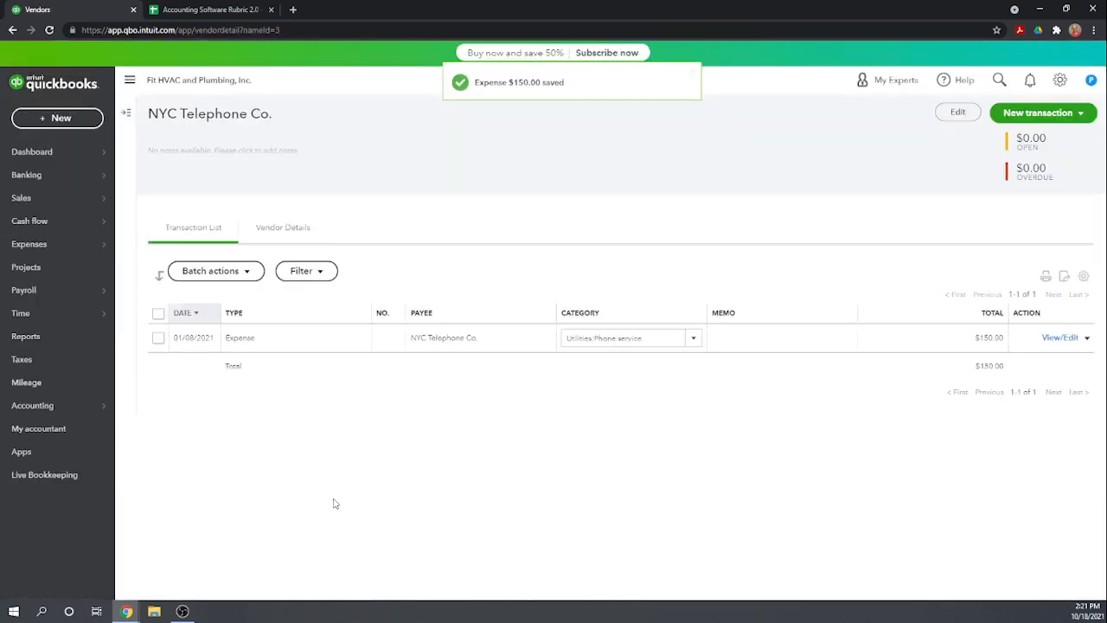
# Resume reconciling 110 Checking Account and mark the 01/08/2021 NYC Telephone Co. expense as cleared
pyautogui.moveTo(32, 417)
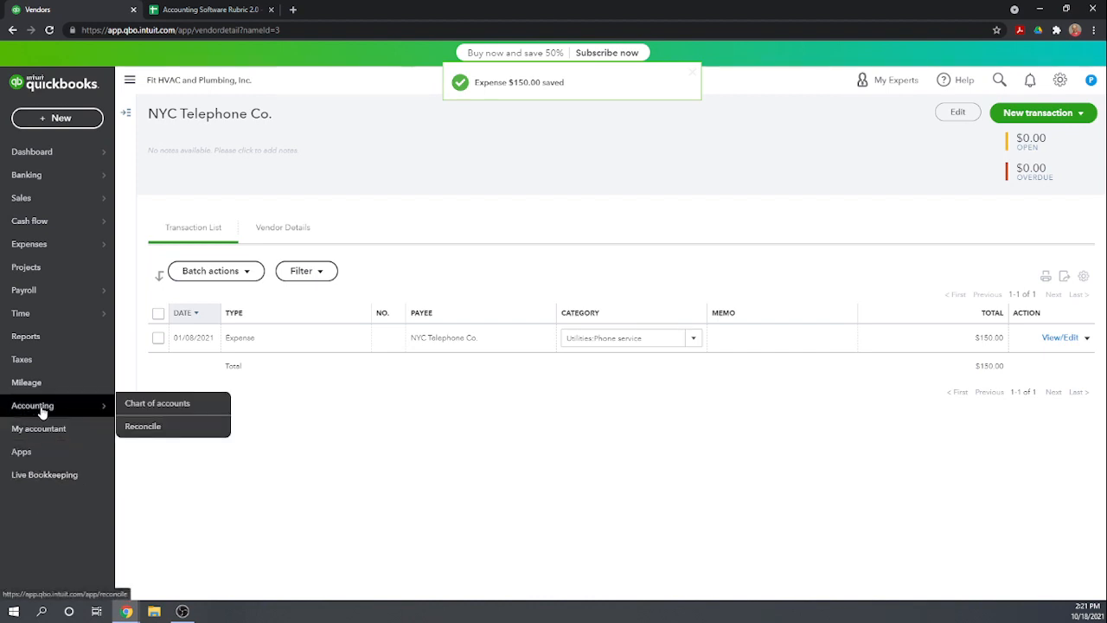
pyautogui.click(156, 425)
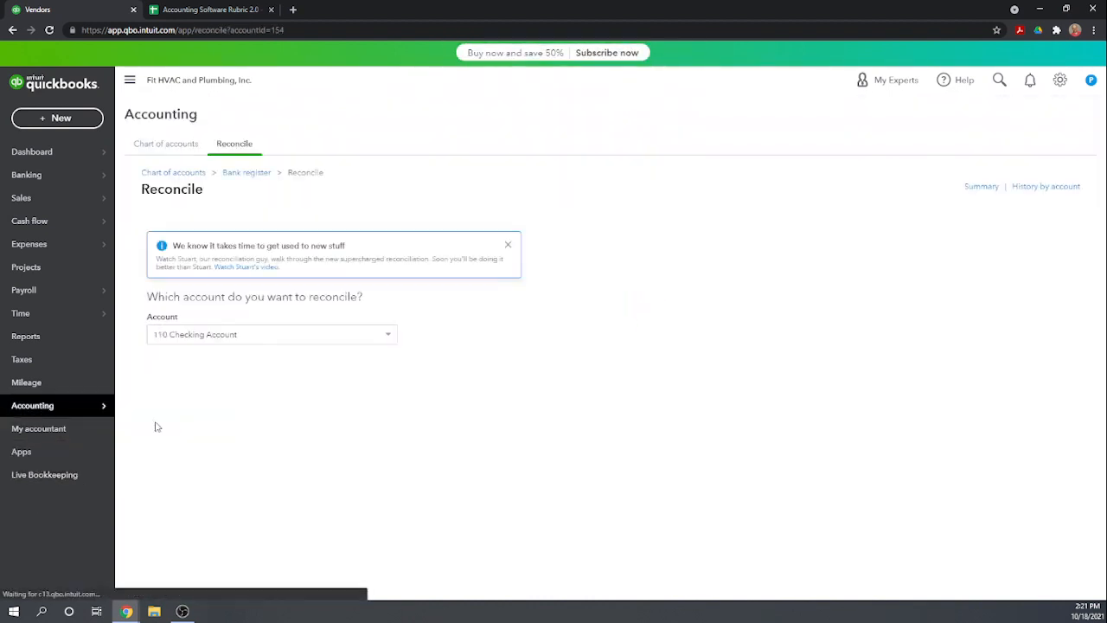
pyautogui.click(192, 374)
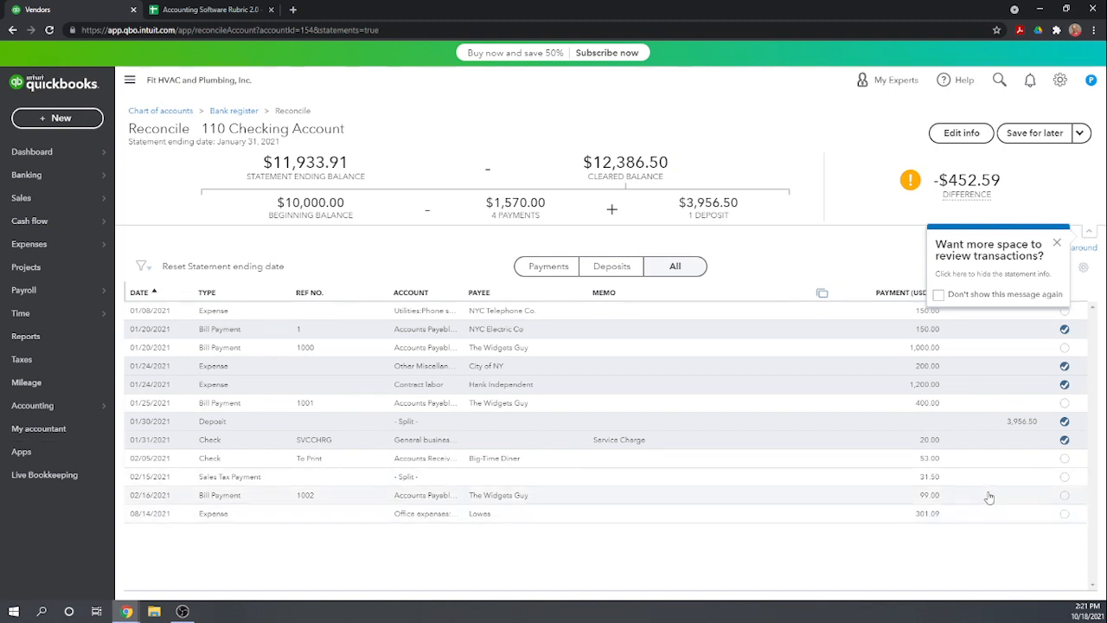
pyautogui.click(1064, 311)
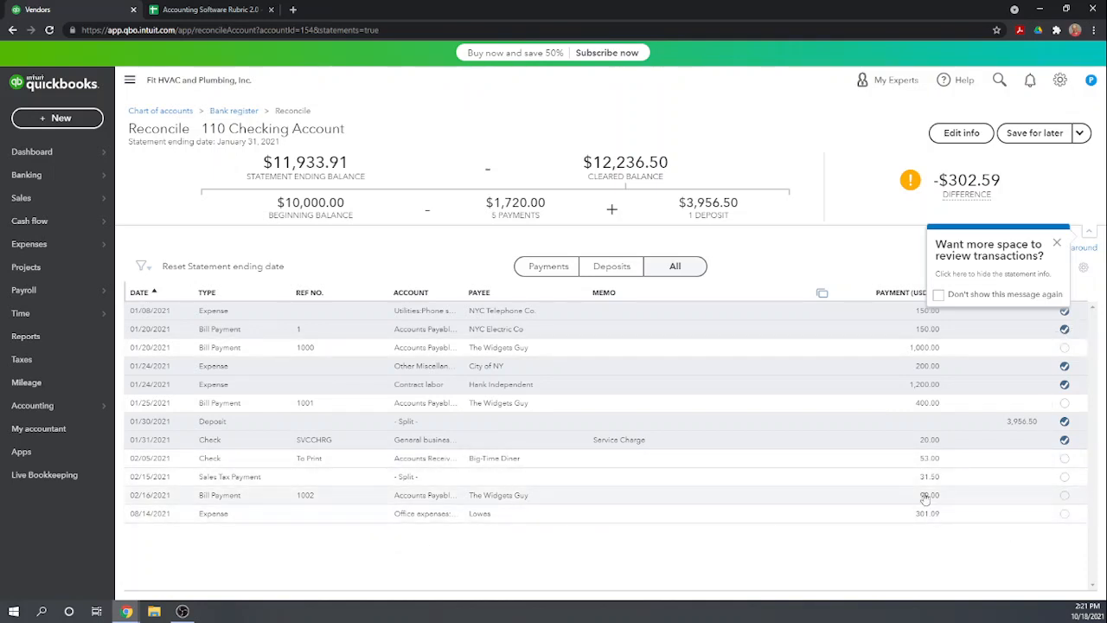
# Change the Lowes expense date to 01/14/2021 within the reconciliation, save it, and mark the expense as cleared
pyautogui.click(154, 516)
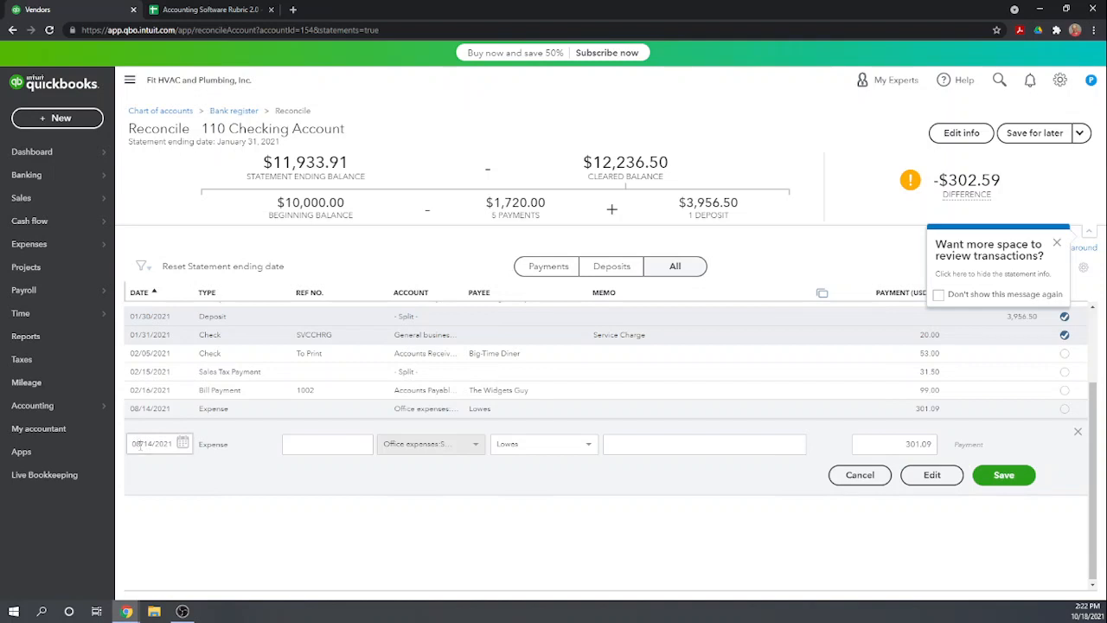
pyautogui.moveTo(140, 447); pyautogui.dragTo(134, 443)
pyautogui.write('01')
pyautogui.click(1004, 475)
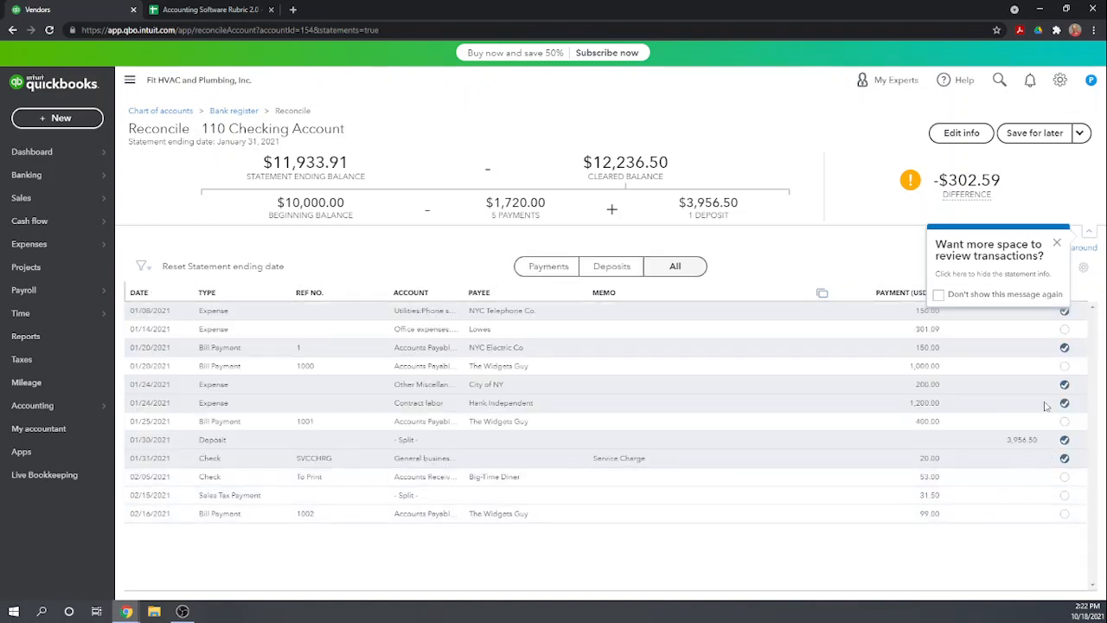
pyautogui.click(1065, 329)
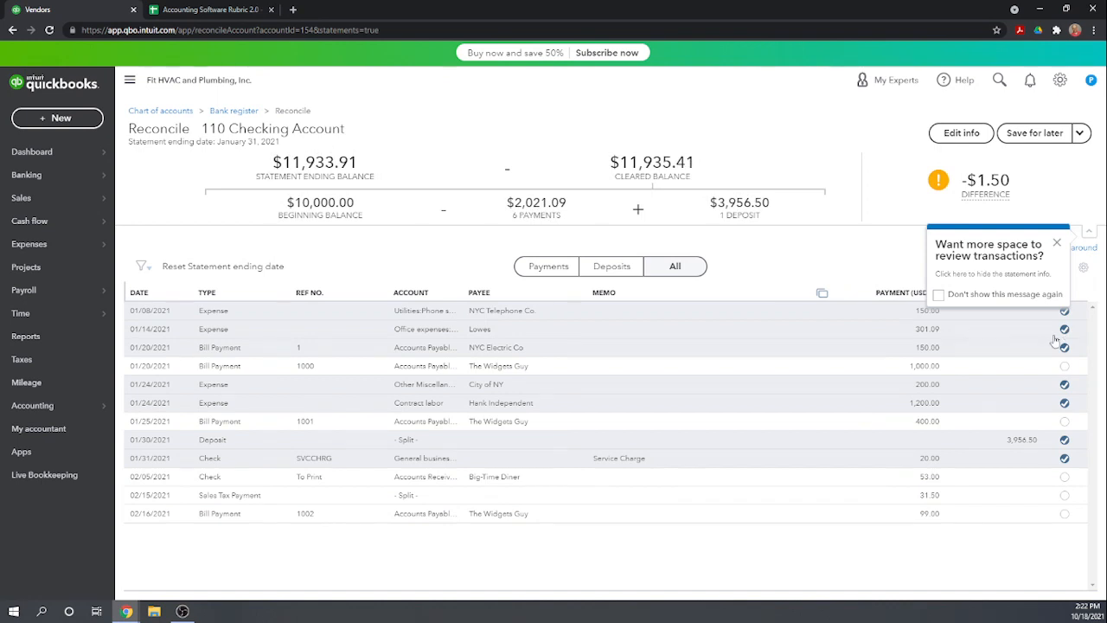
# Finish the checking account reconciliation now by adding an adjustment dated 01/31/2021 for the remaining difference
pyautogui.moveTo(1010, 192)
pyautogui.click(1079, 132)
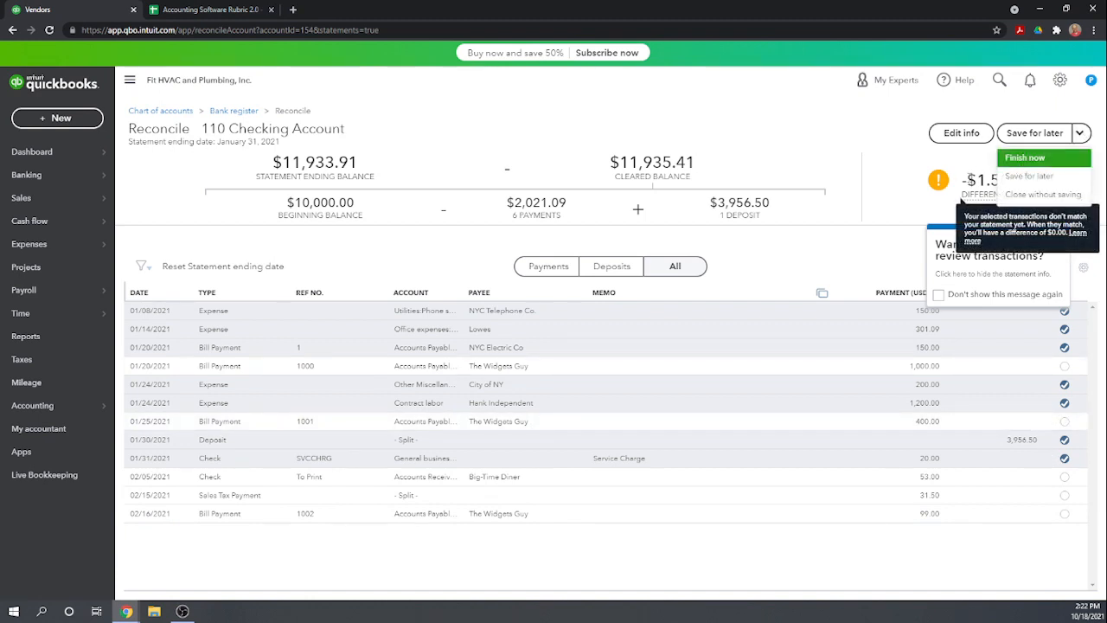
pyautogui.click(1038, 160)
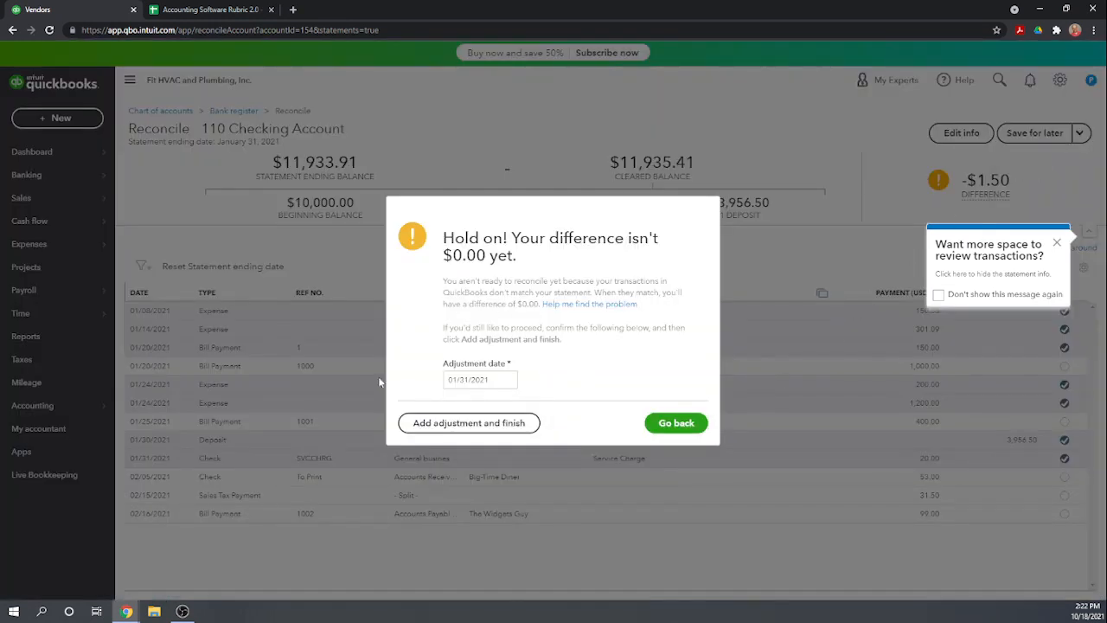
pyautogui.click(477, 432)
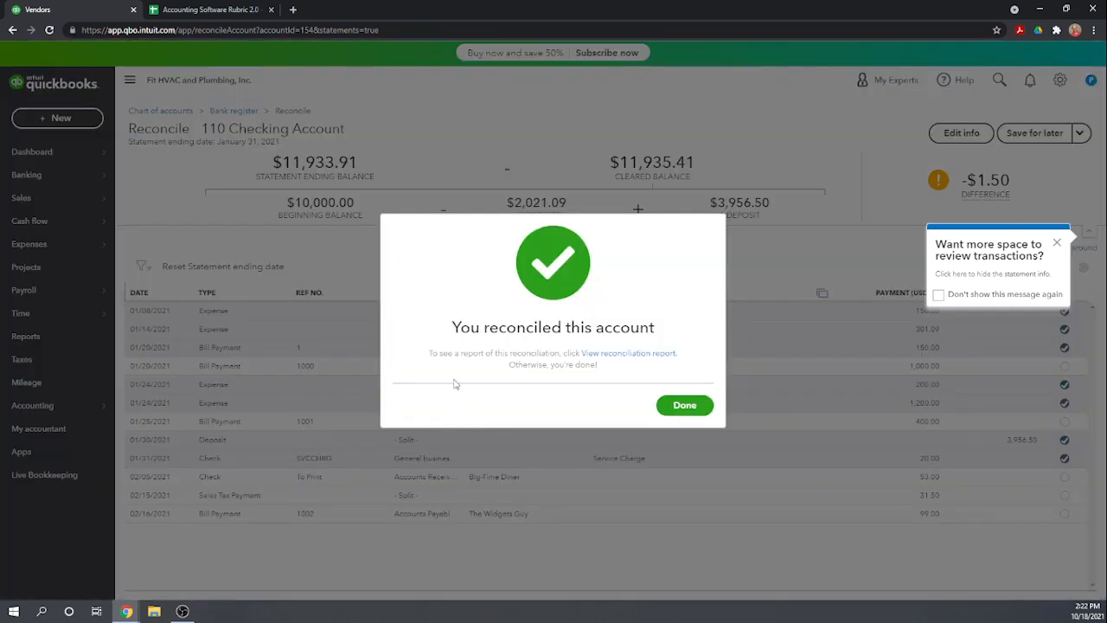
pyautogui.click(683, 406)
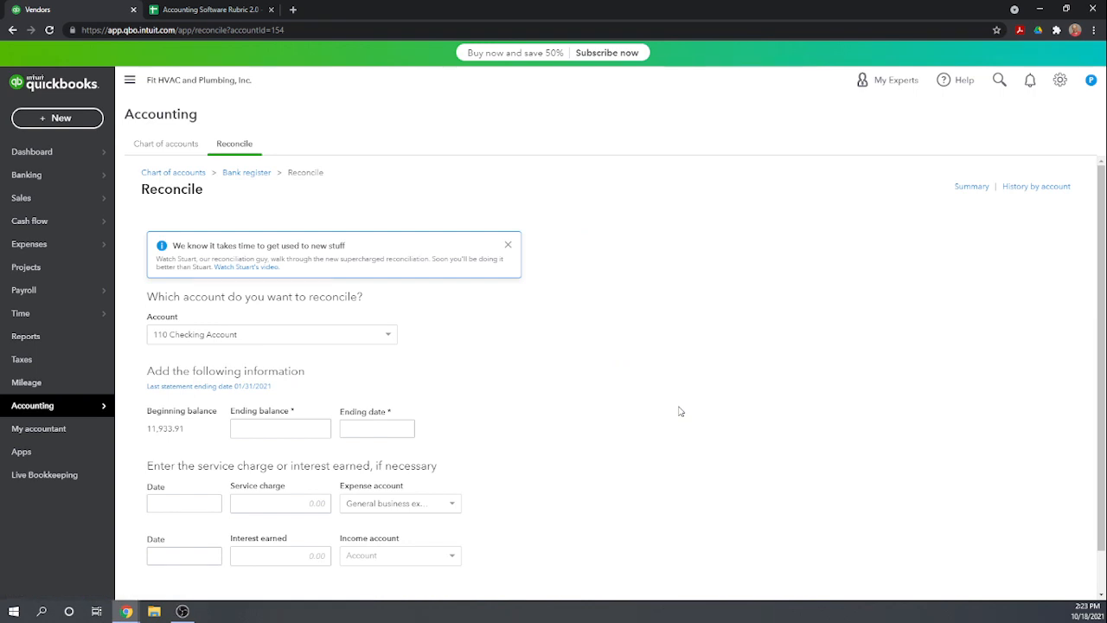
pyautogui.scroll(-1, 680, 411)
pyautogui.scroll(1, 680, 411)
pyautogui.scroll(-1, 679, 413)
pyautogui.scroll(1, 678, 415)
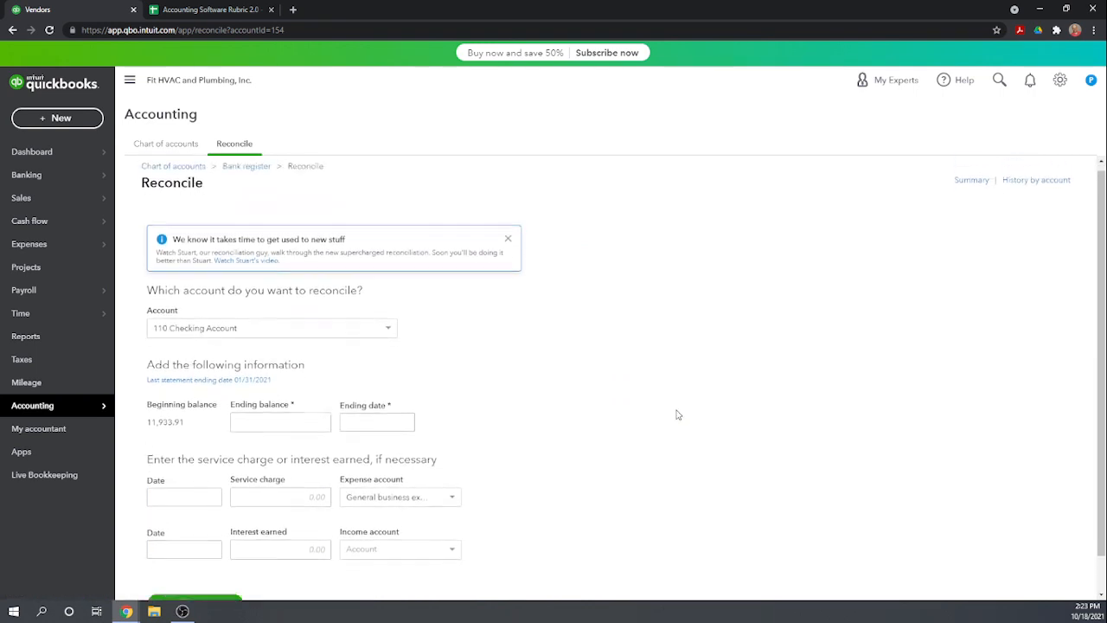
# Switch to the Accounting Software Rubric 2.0 sheet and score 1 in F98:F103, from Open Bank Reconciliation to Save the reconciliation and return later
pyautogui.click(213, 9)
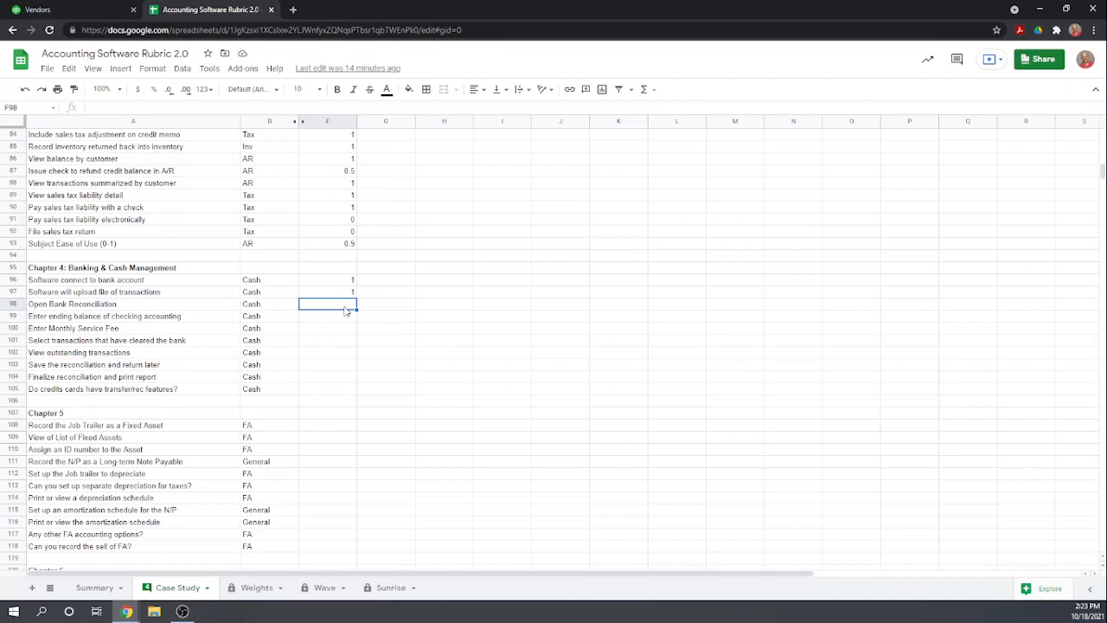
pyautogui.write('1')
pyautogui.press('Return')
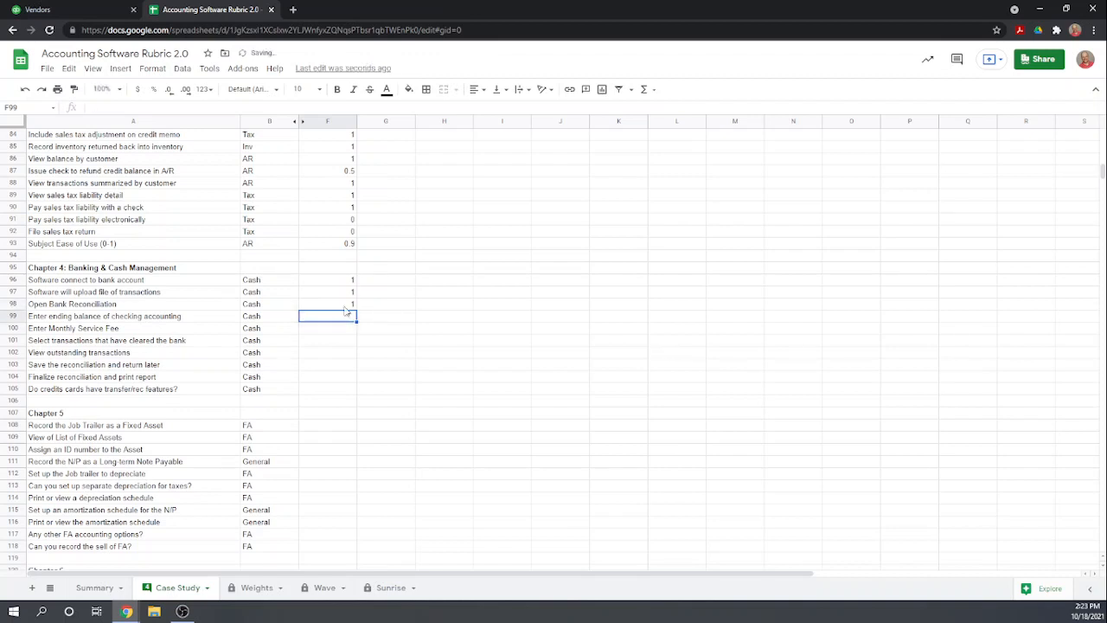
pyautogui.write('1')
pyautogui.press('Return')
pyautogui.write('1')
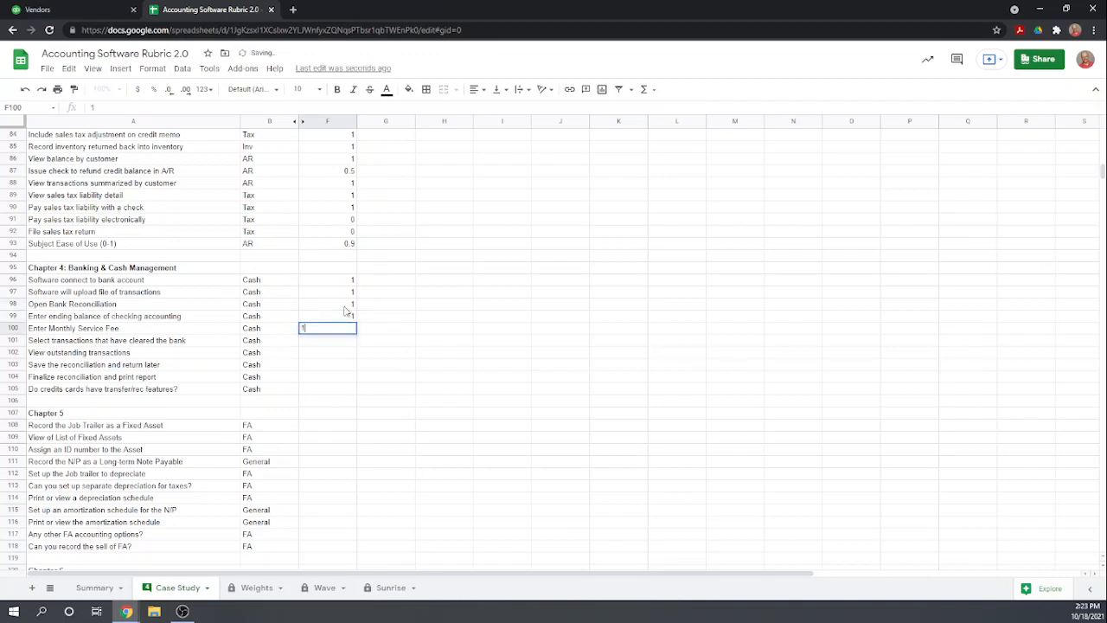
pyautogui.press('Return')
pyautogui.write('1')
pyautogui.press('Return')
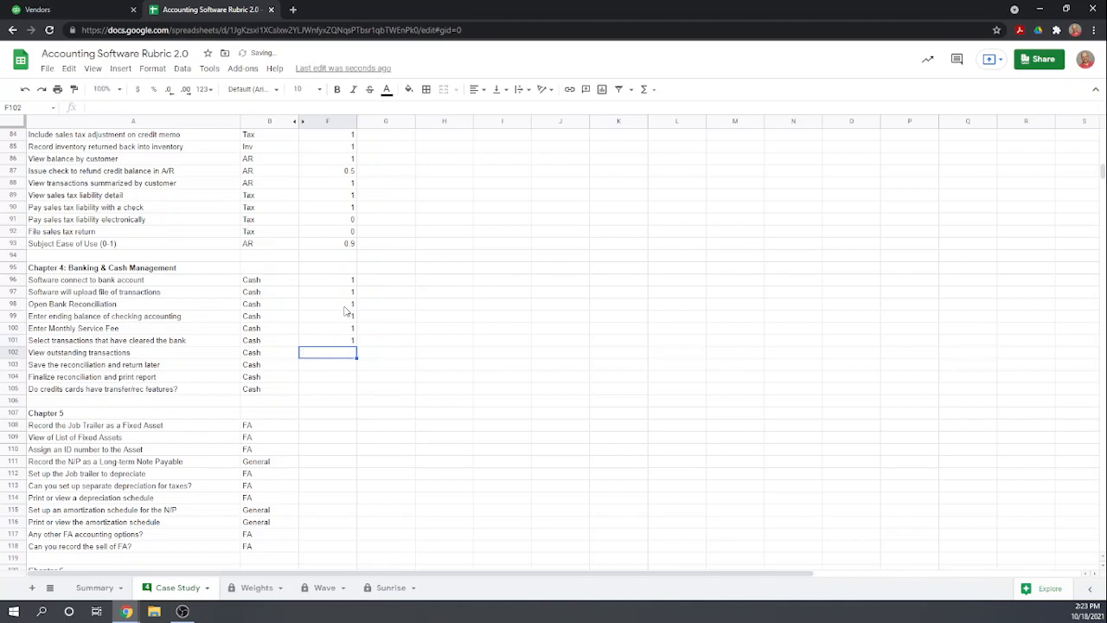
pyautogui.write('1')
pyautogui.press('Return')
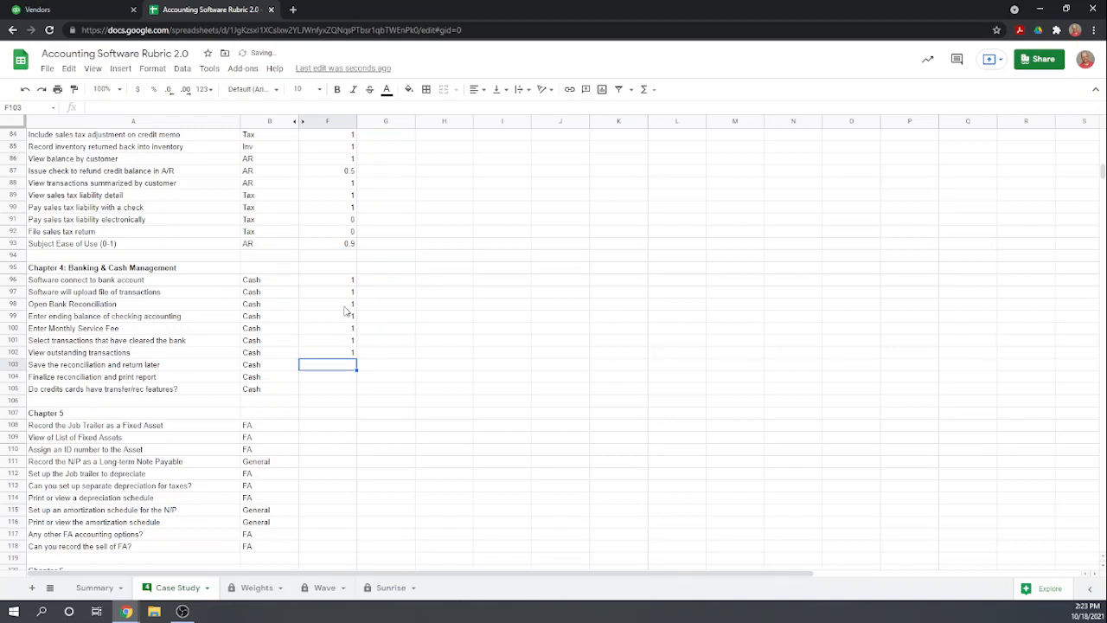
pyautogui.write('1')
pyautogui.press('Return')
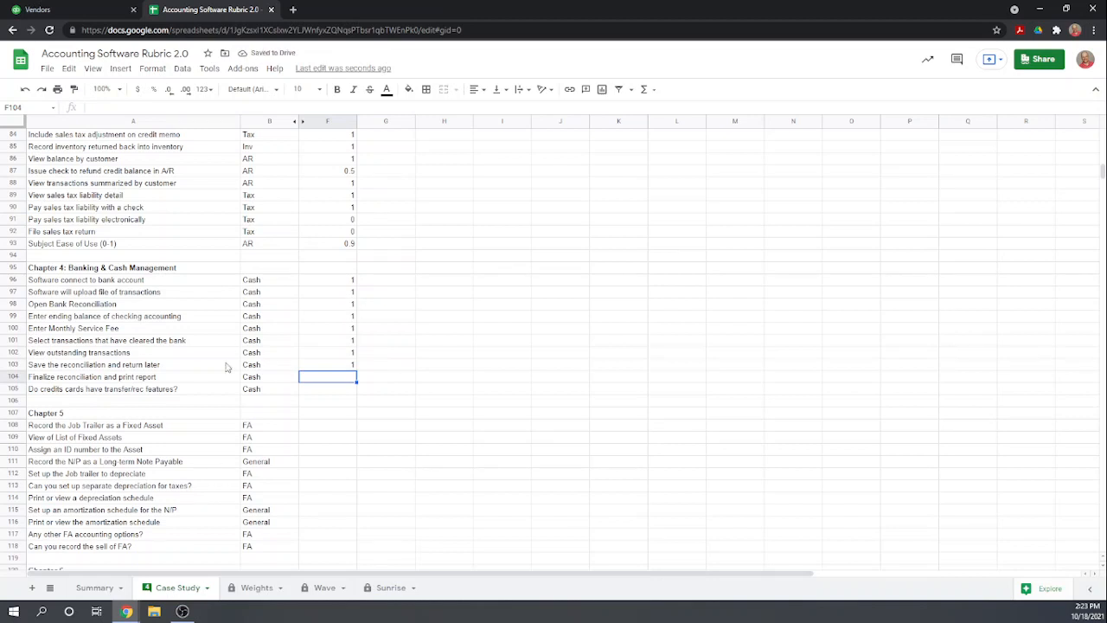
# Clear the score for View outstanding transactions in F102 and select the credit card features score cell, F105
pyautogui.click(343, 355)
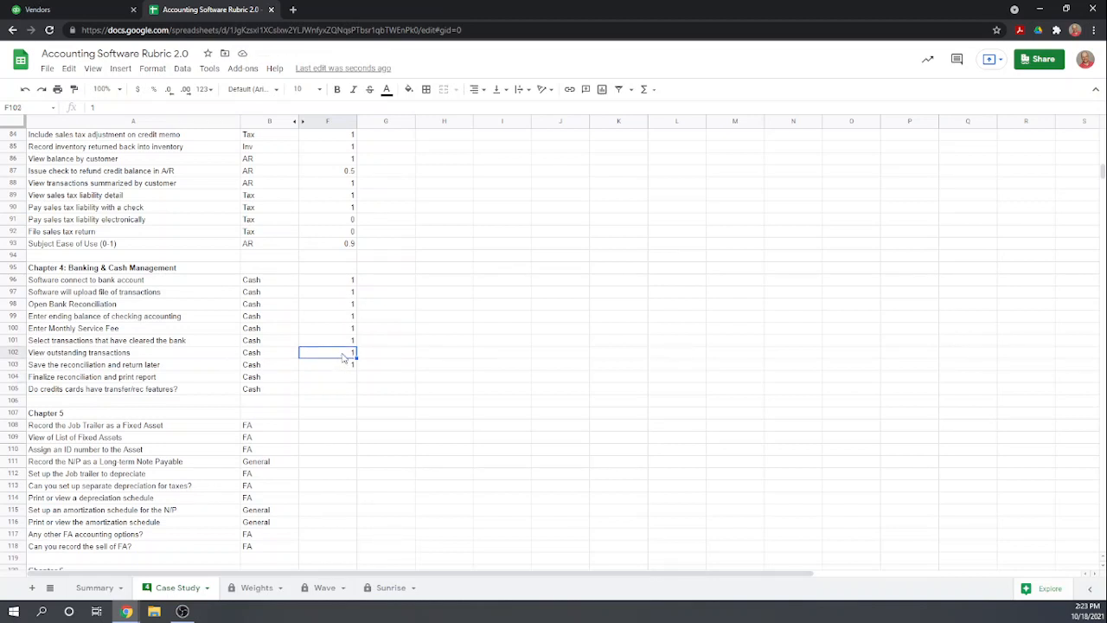
pyautogui.press('Delete')
pyautogui.click(342, 388)
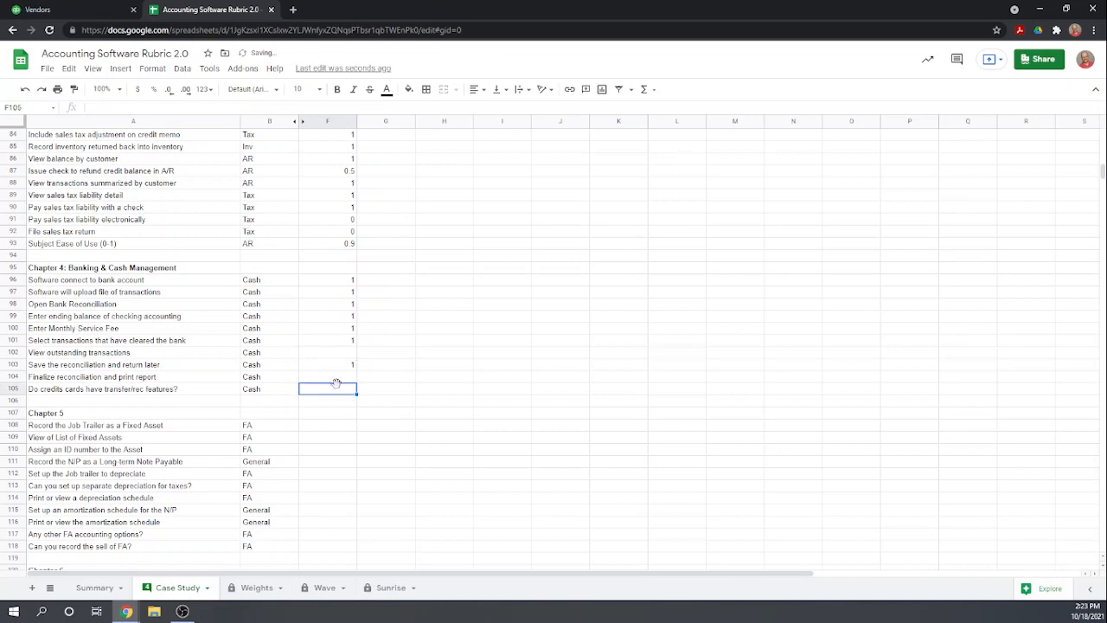
# Switch back to QuickBooks, open the reconciliation report for the statement ending 01/31/2021, and examine its cleared and uncleared transactions
pyautogui.click(104, 10)
pyautogui.scroll(-1, 727, 441)
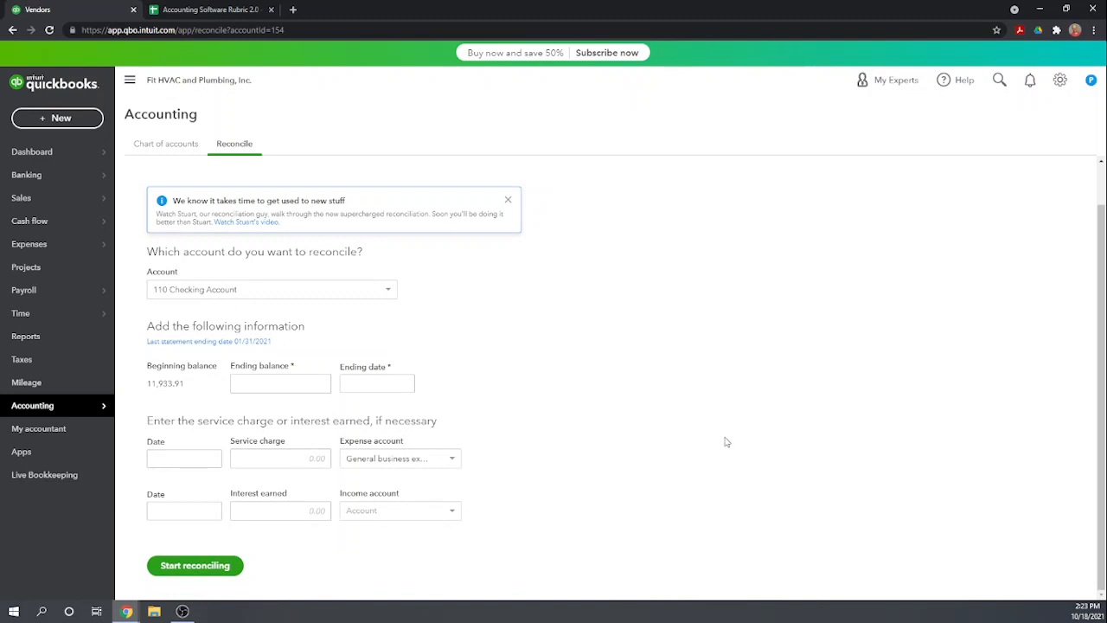
pyautogui.click(223, 343)
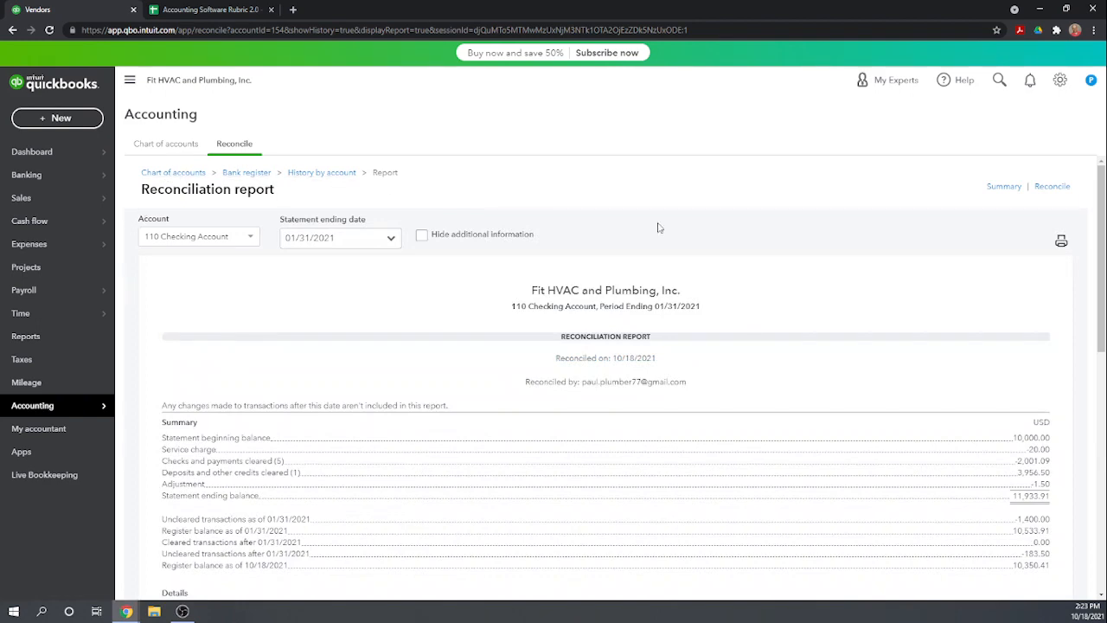
pyautogui.scroll(-2, 821, 310)
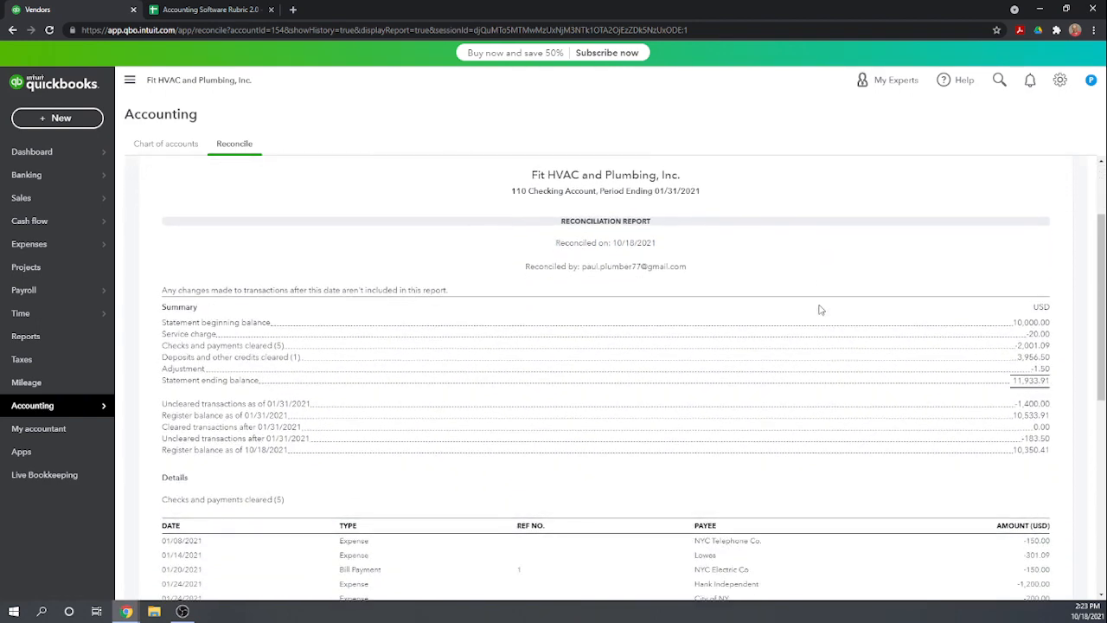
pyautogui.scroll(-3, 465, 371)
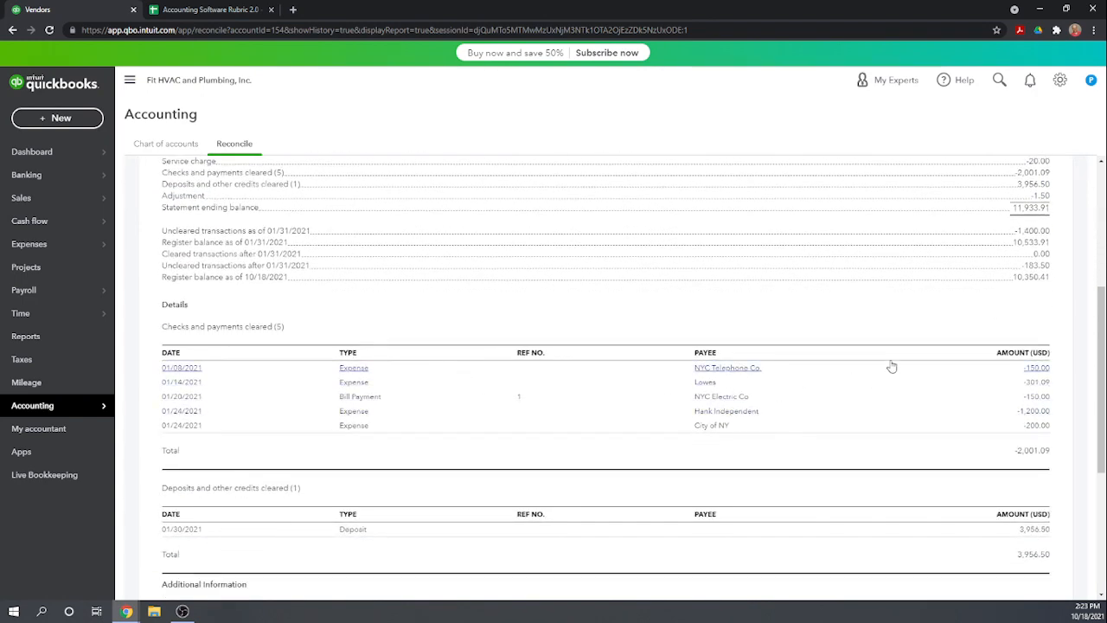
pyautogui.scroll(-2, 892, 367)
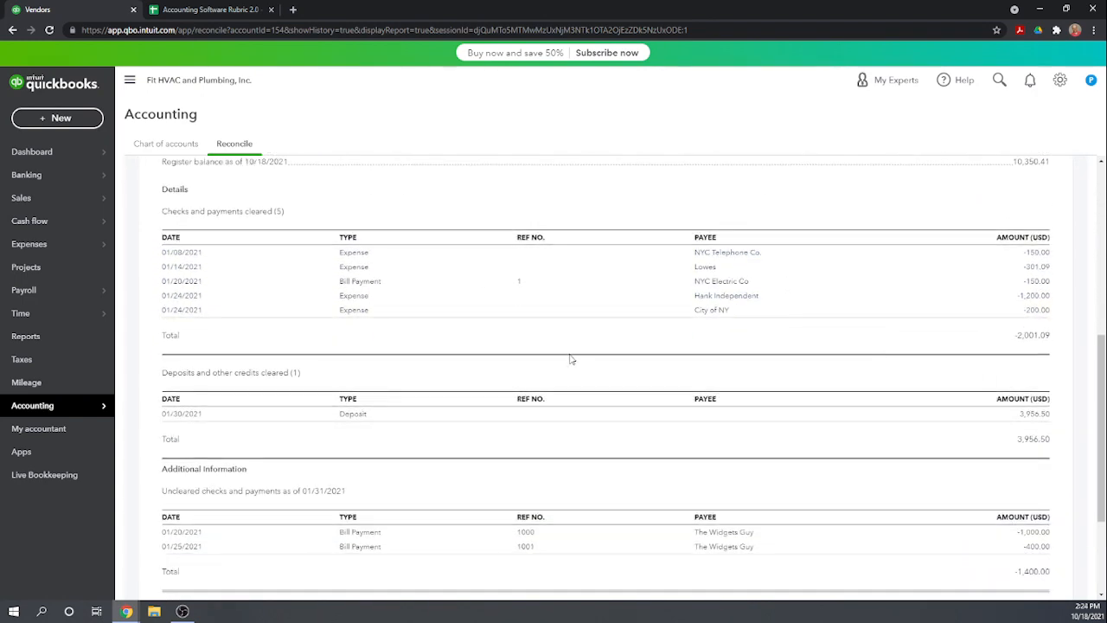
# Check the report's uncleared payments, switch to the Accounting Software Rubric 2.0 sheet and score 1 in F102:F104, from View outstanding transactions to Finalize reconciliation
pyautogui.scroll(-2, 584, 374)
pyautogui.scroll(-1, 455, 339)
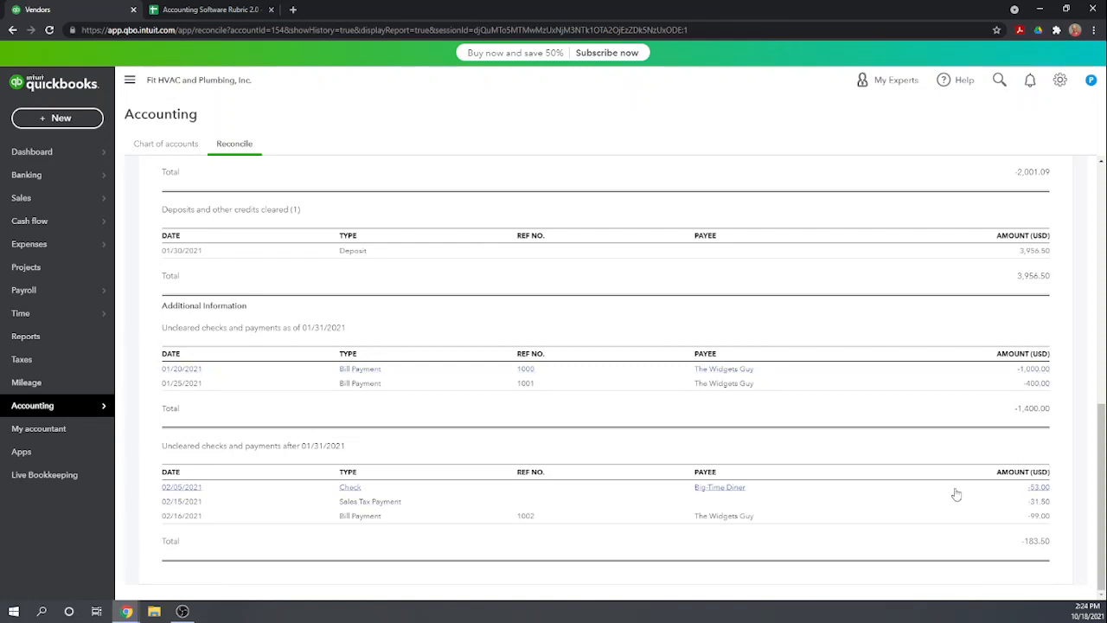
pyautogui.scroll(15, 956, 494)
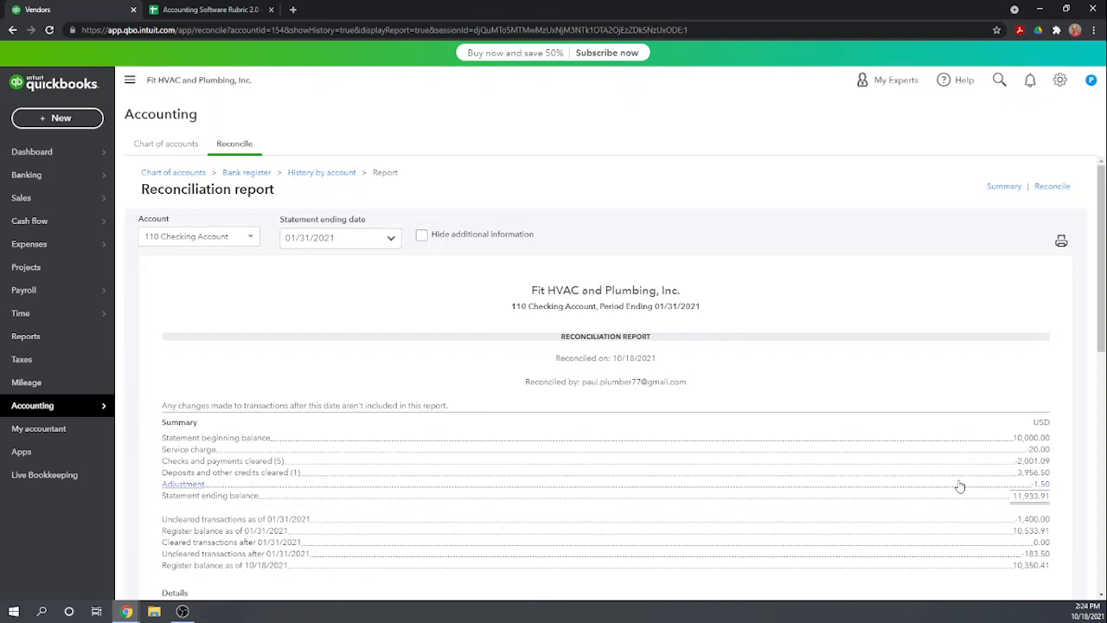
pyautogui.click(213, 10)
pyautogui.click(340, 355)
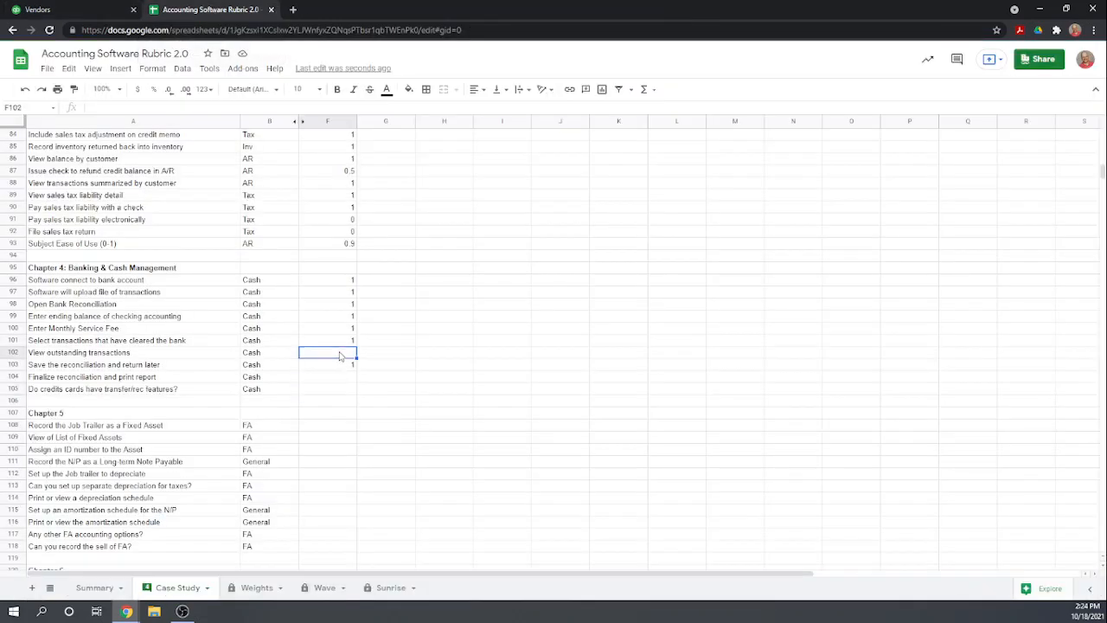
pyautogui.write('1')
pyautogui.press('Return')
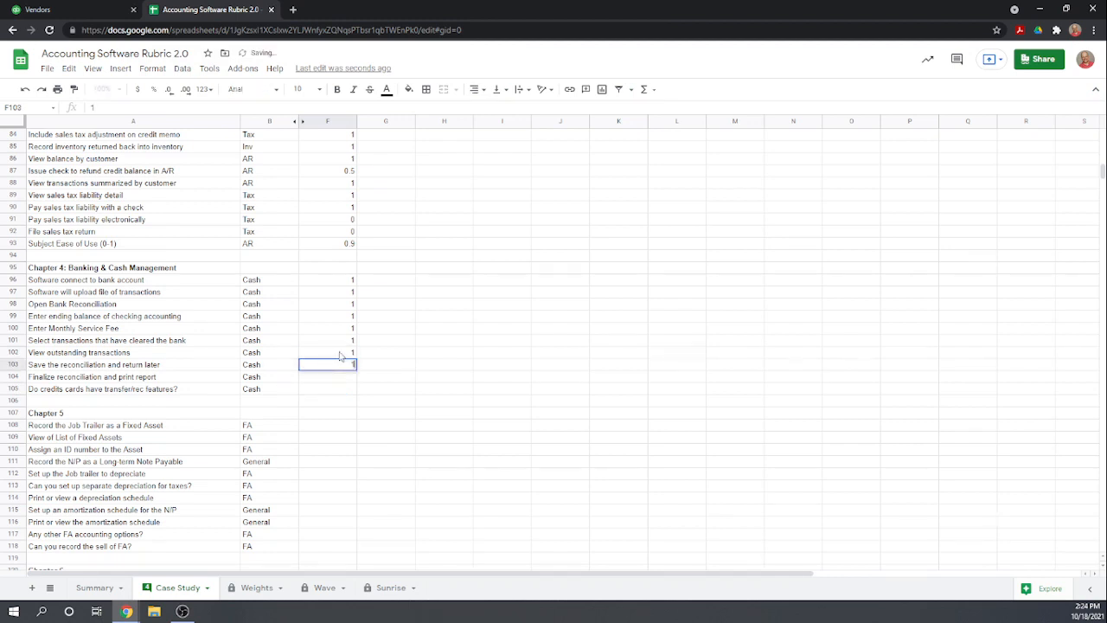
pyautogui.write('1')
pyautogui.press('Return')
pyautogui.write('1')
pyautogui.press('Return')
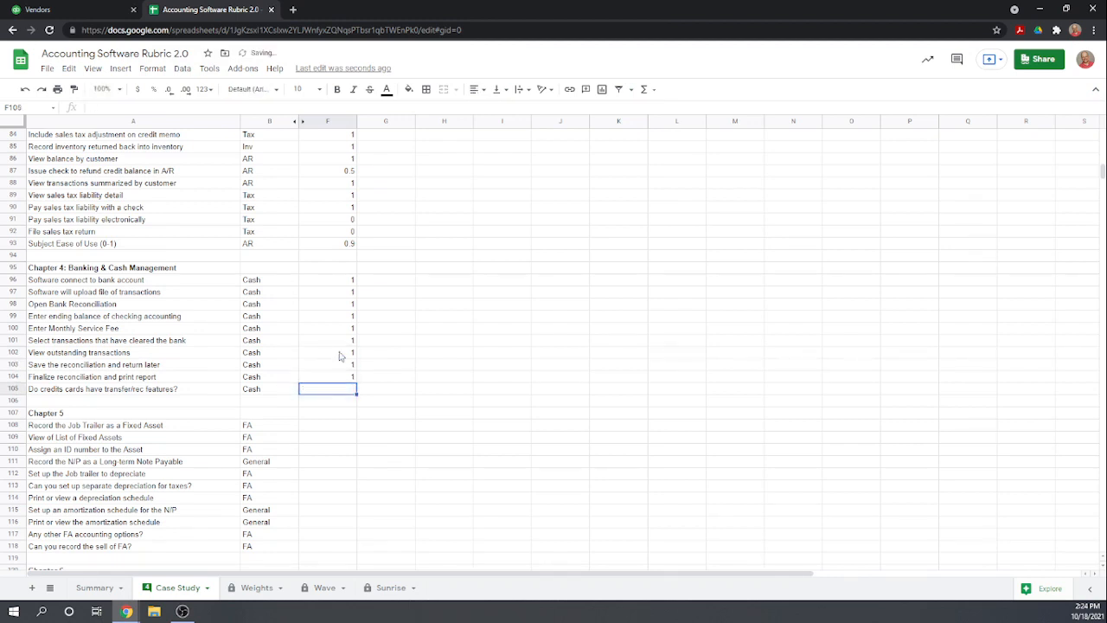
# Switch back to QuickBooks, open a new reconciliation and choose Credit Card as the account to check its reconciliation options
pyautogui.click(50, 11)
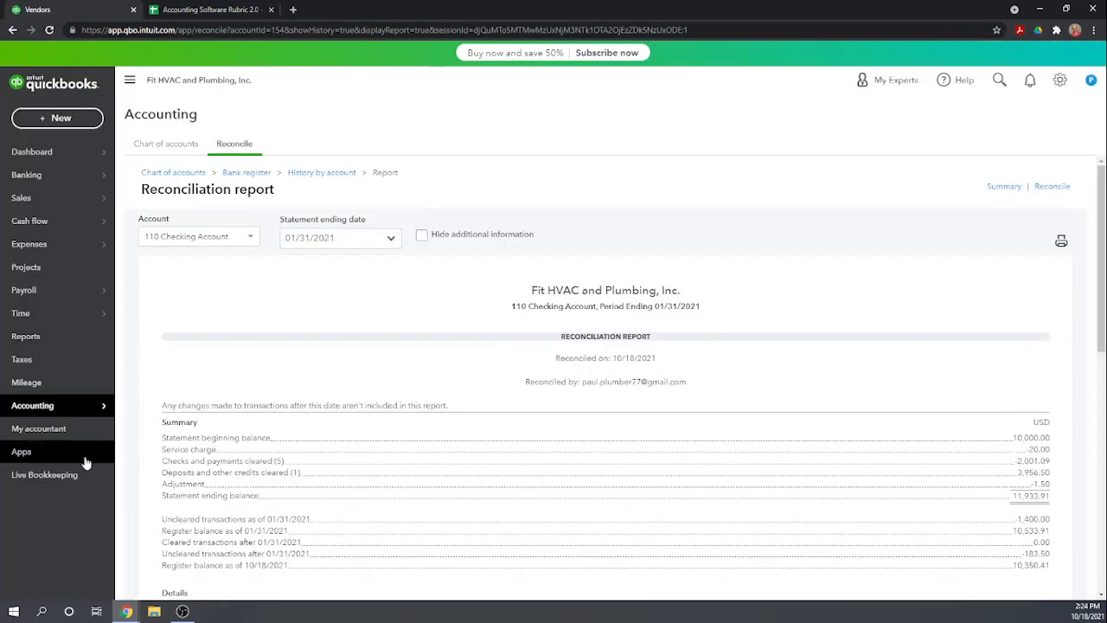
pyautogui.moveTo(49, 406)
pyautogui.click(134, 428)
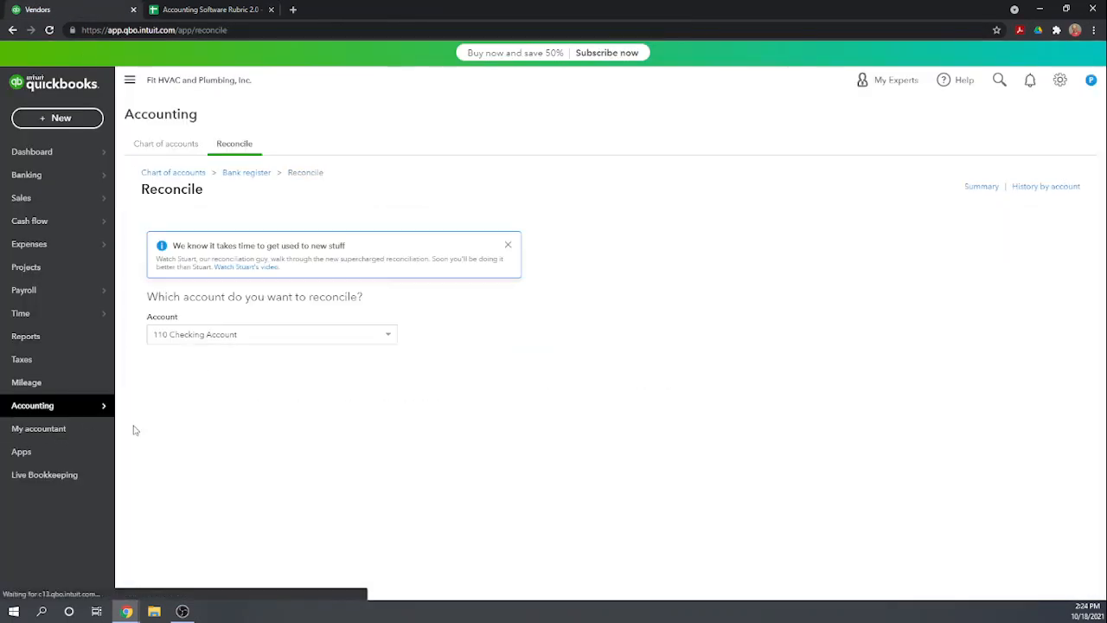
pyautogui.scroll(-1, 423, 402)
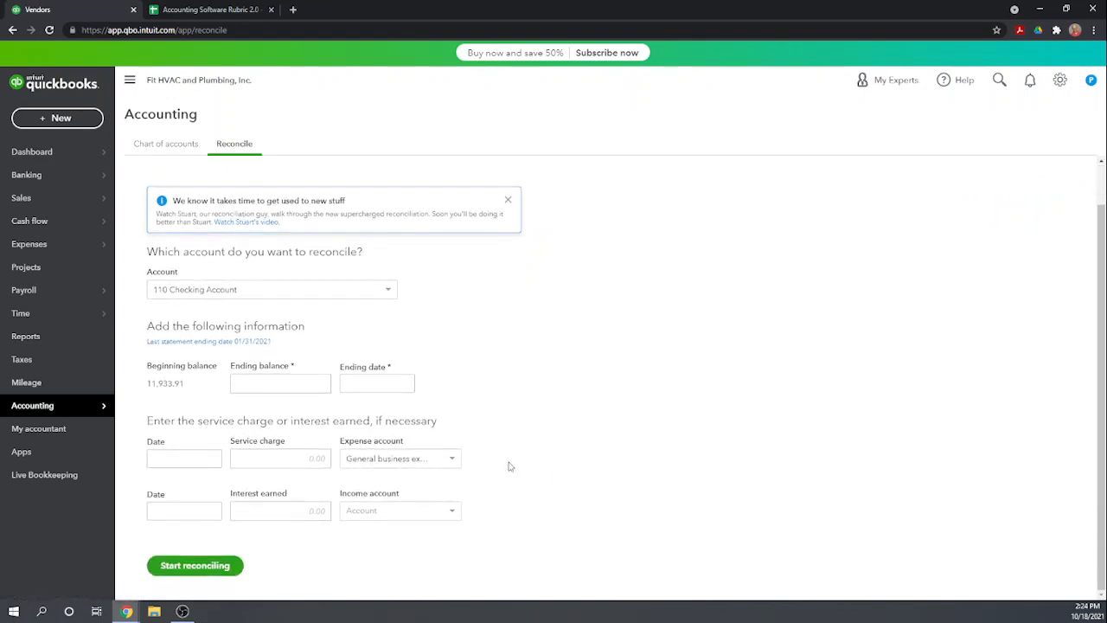
pyautogui.click(384, 292)
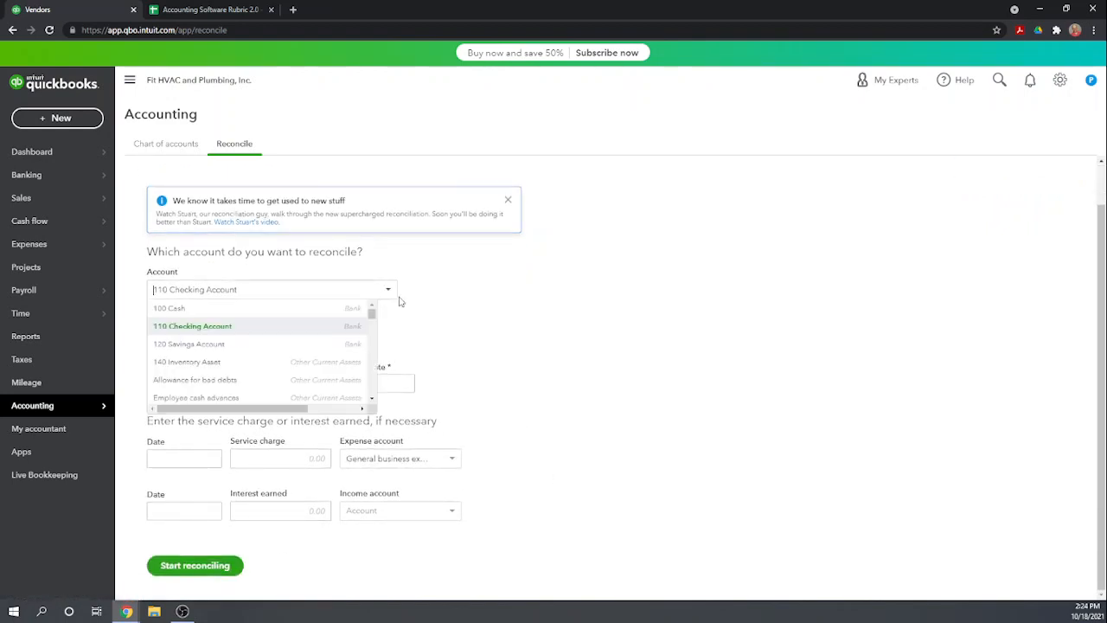
pyautogui.scroll(-3, 304, 342)
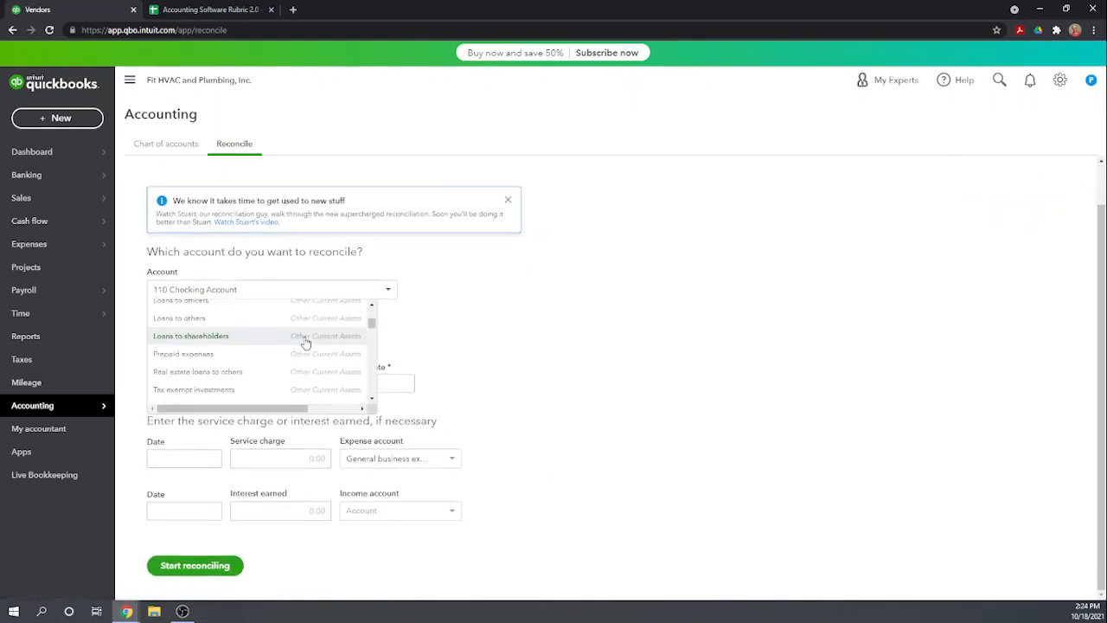
pyautogui.scroll(-4, 307, 343)
pyautogui.scroll(-4, 308, 344)
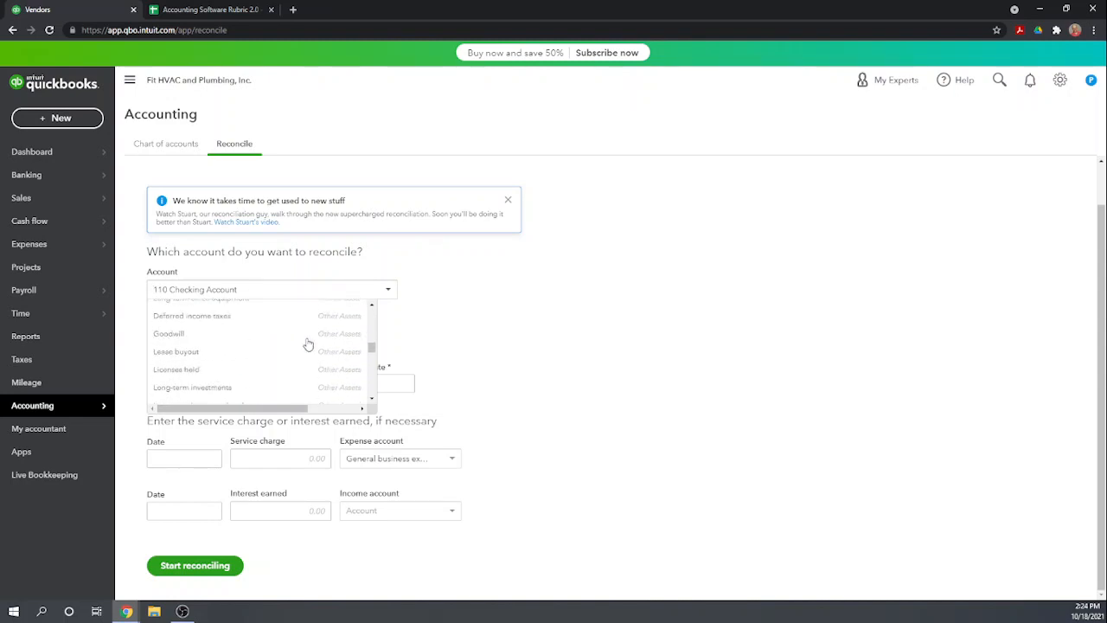
pyautogui.click(199, 369)
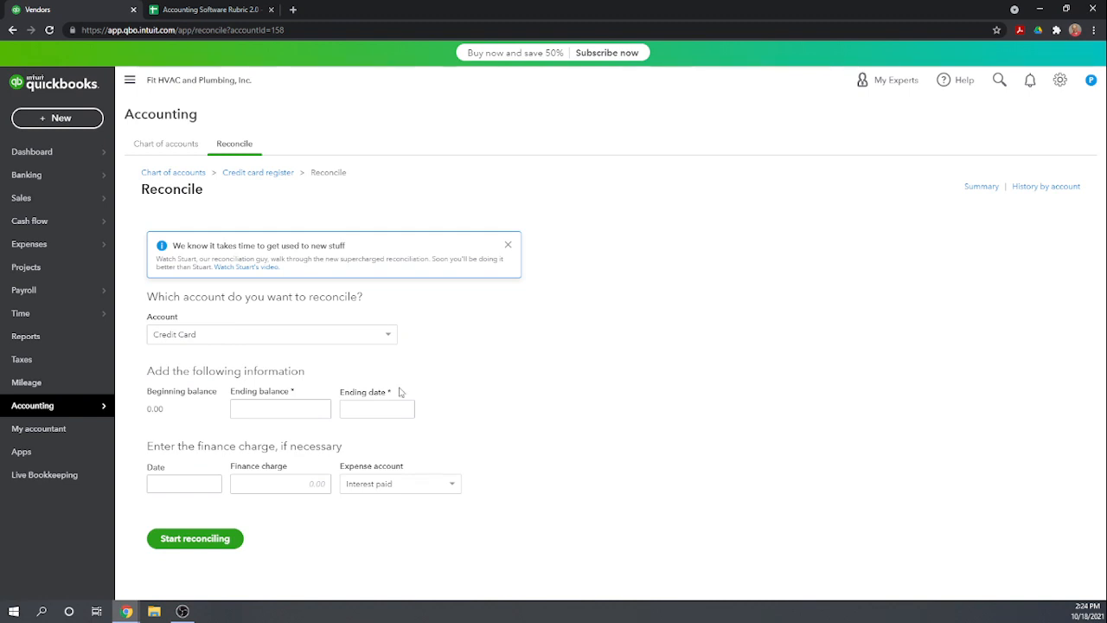
# View the Banking page's option for connecting a bank or credit card account, closing the connection page without connecting one
pyautogui.click(23, 175)
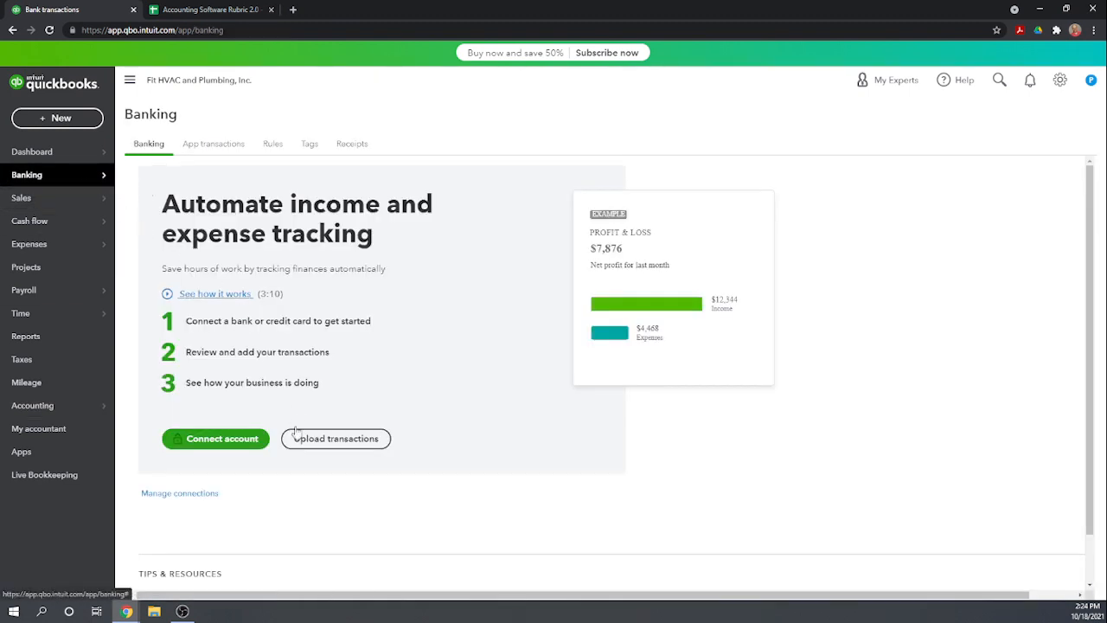
pyautogui.click(224, 443)
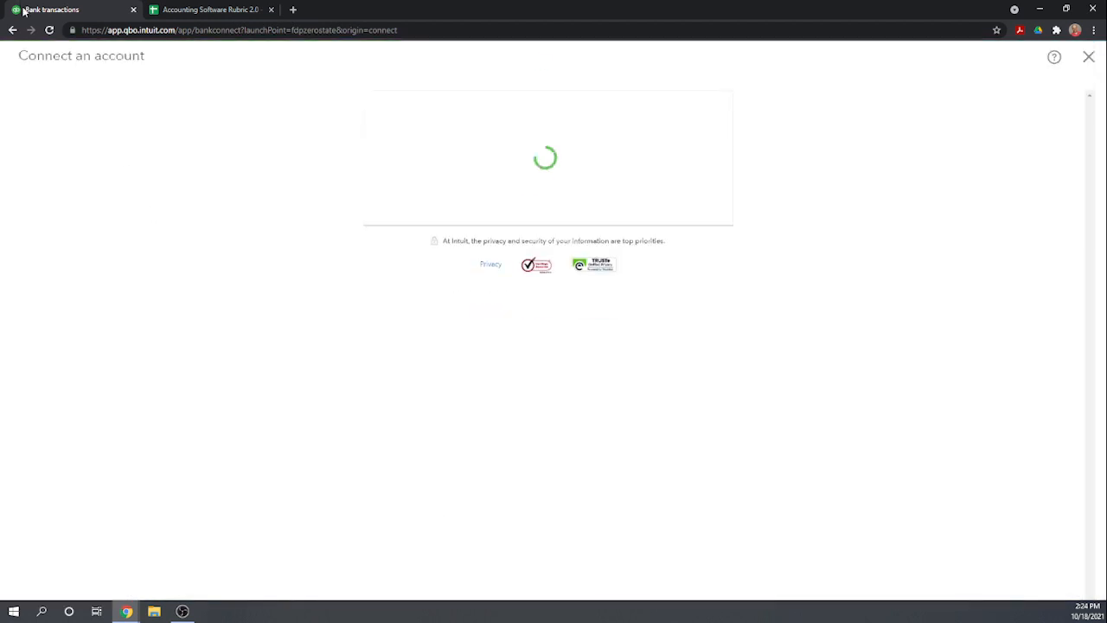
pyautogui.click(1089, 57)
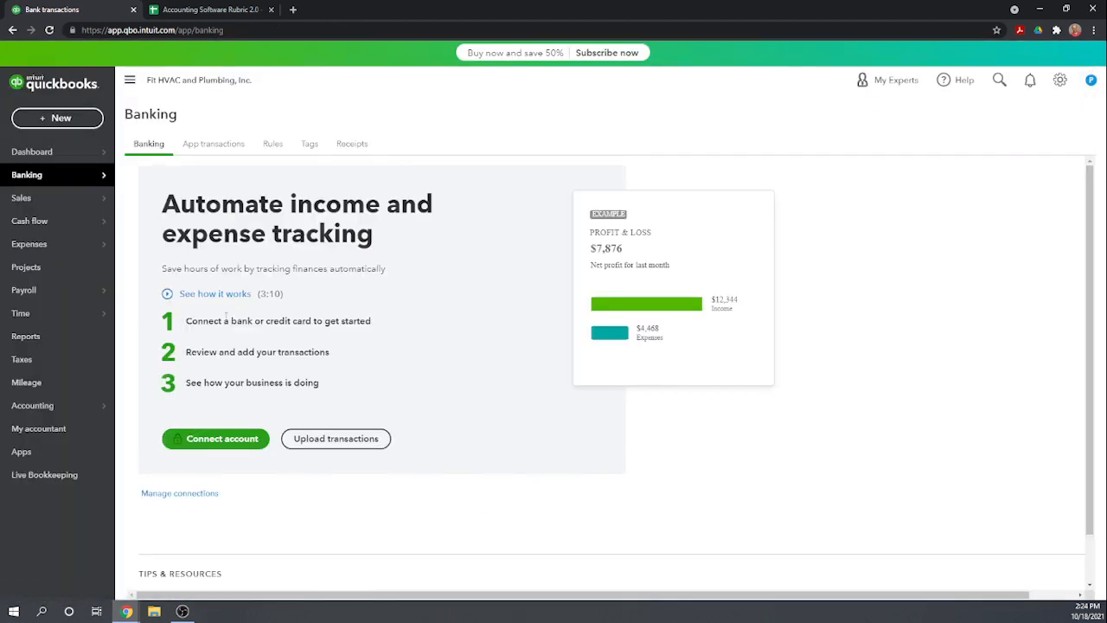
# Switch to the Accounting Software Rubric 2.0 sheet and score 1 in F105 for the credit card transfer and reconciliation features
pyautogui.click(179, 11)
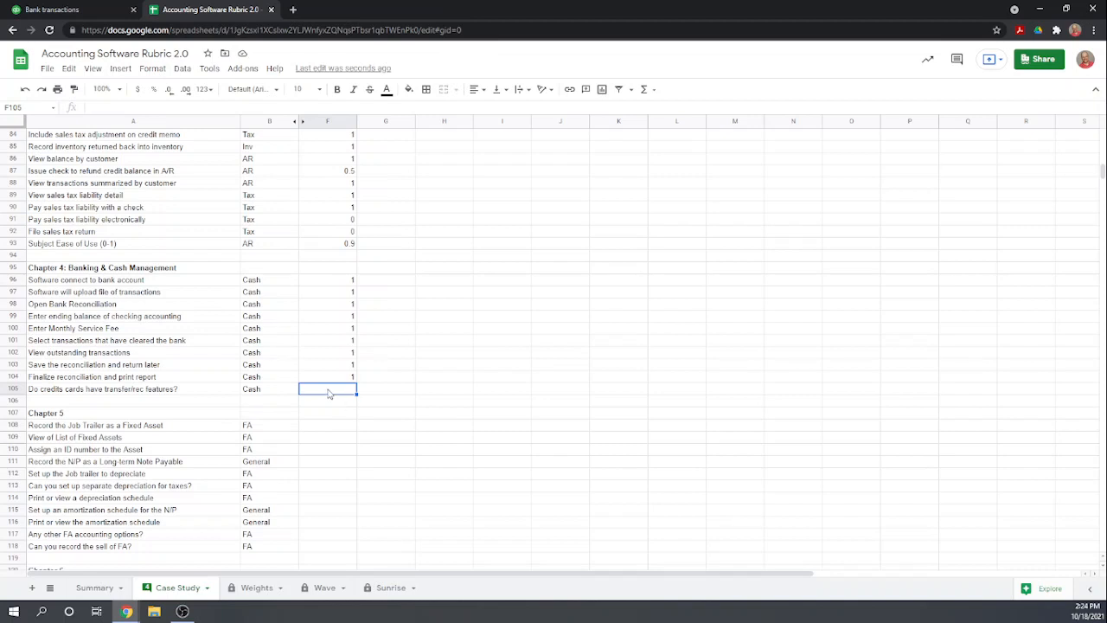
pyautogui.write('1')
pyautogui.press('Return')
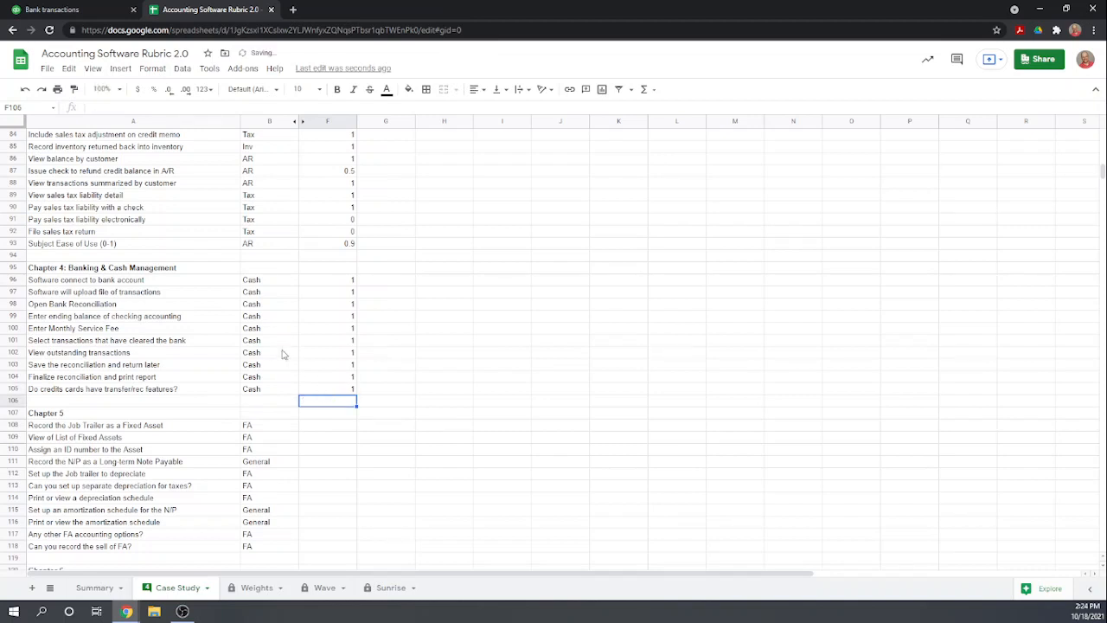